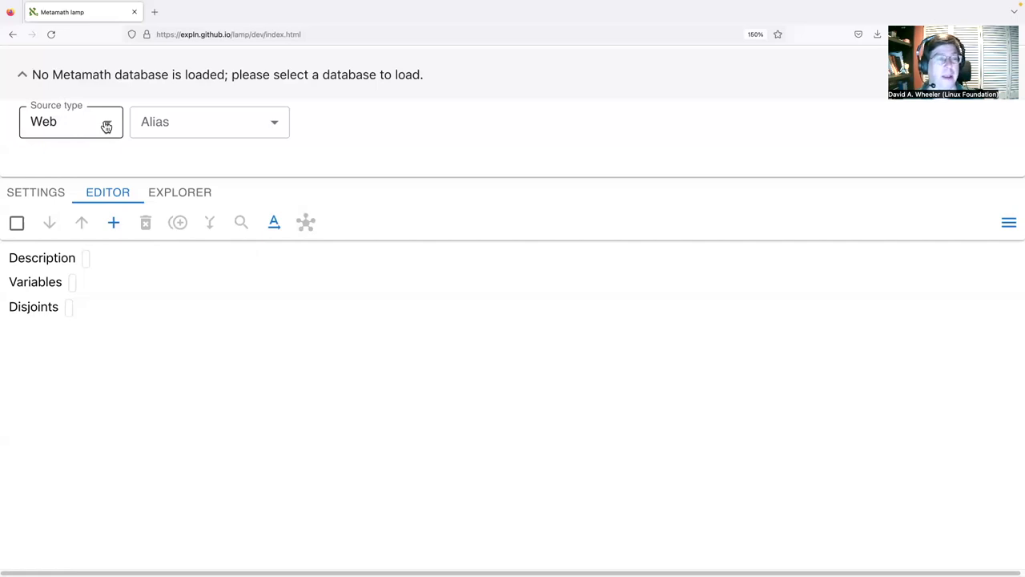
Step: Choose the Web source set.mm:latest as the Metamath database
{"action": "left_click", "coordinate": [106, 126]}
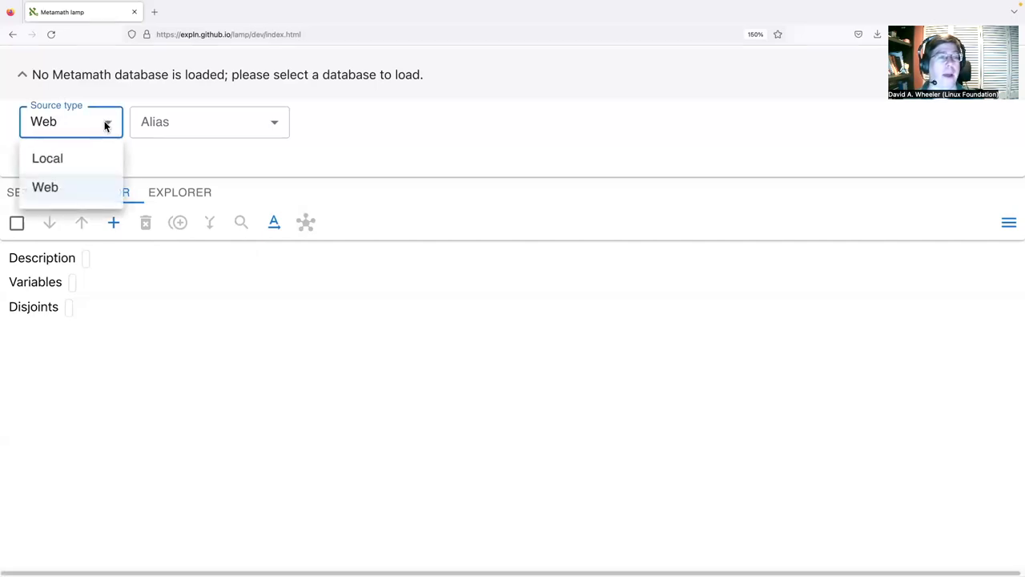
{"action": "left_click", "coordinate": [197, 125]}
{"action": "left_click", "coordinate": [194, 125]}
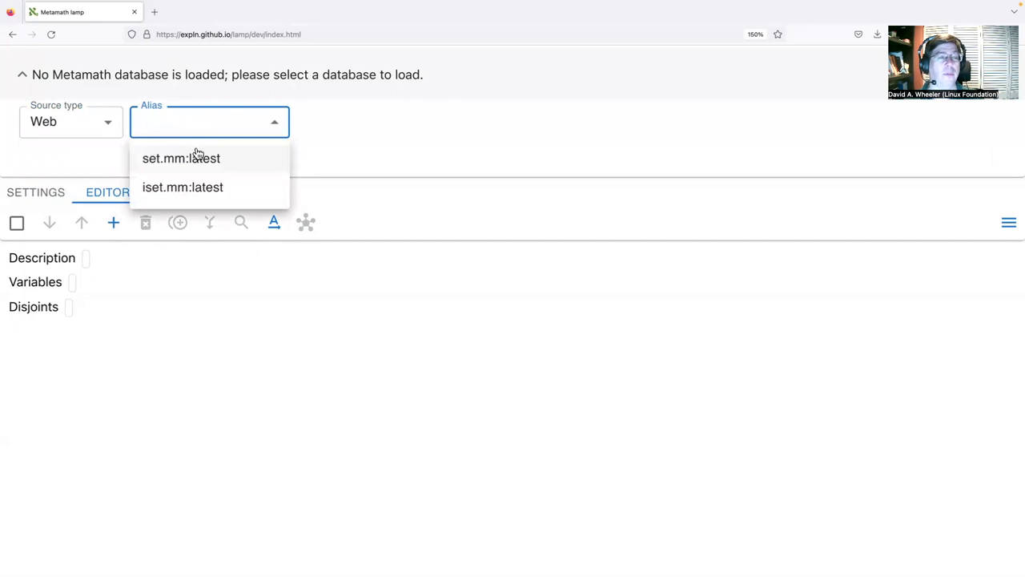
{"action": "left_click", "coordinate": [241, 159]}
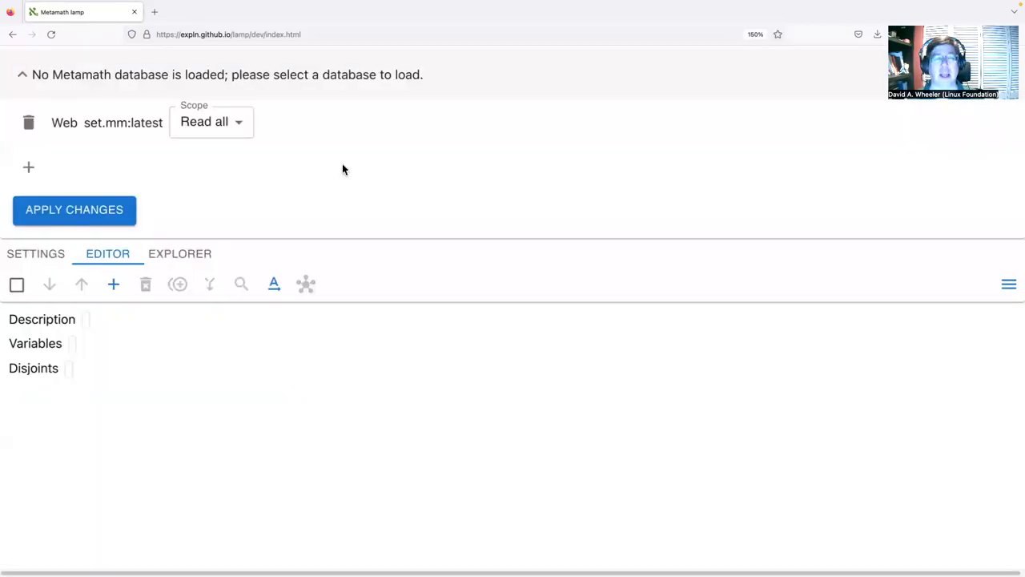
Step: Limit the set.mm database scope to stop before label 2p2e4 and load it
{"action": "left_click", "coordinate": [244, 133]}
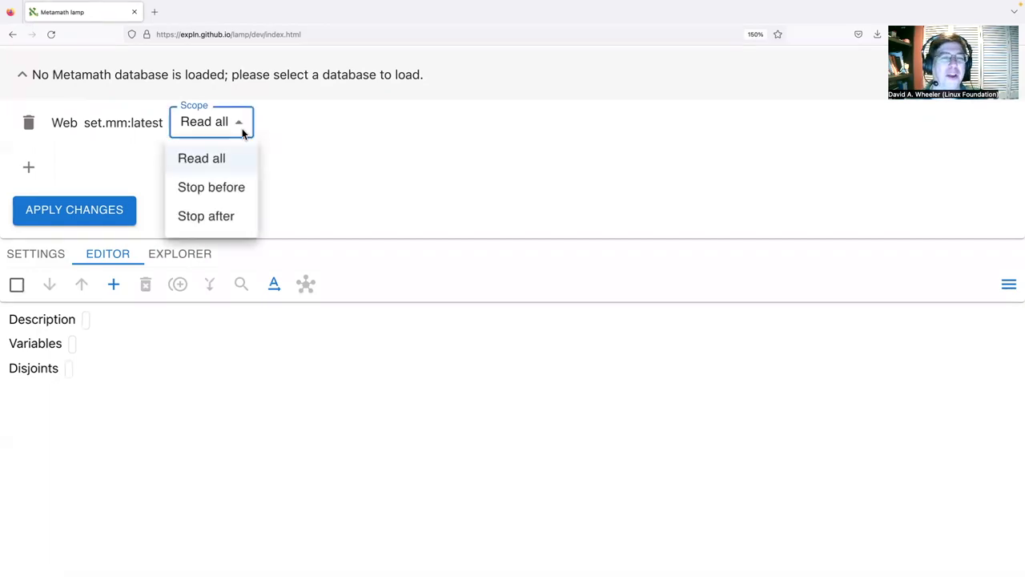
{"action": "left_click", "coordinate": [236, 186]}
{"action": "left_click", "coordinate": [325, 128]}
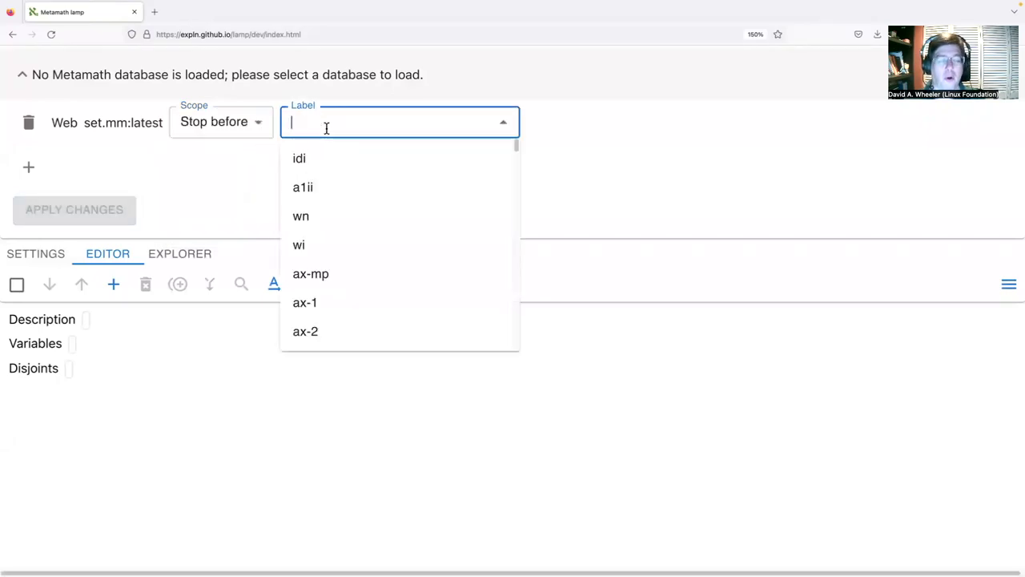
{"action": "type", "text": "2p2e4"}
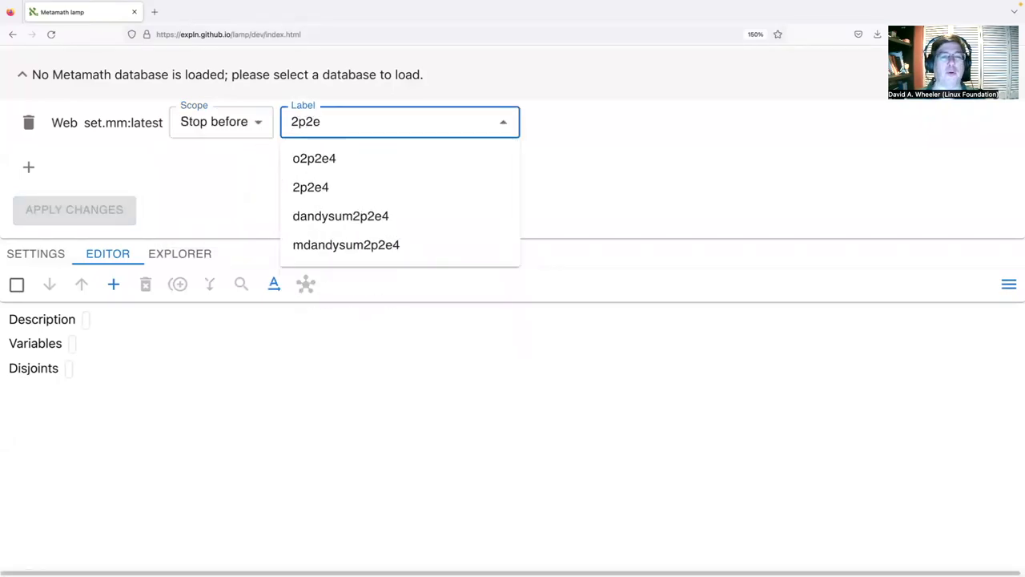
{"action": "left_click", "coordinate": [317, 186]}
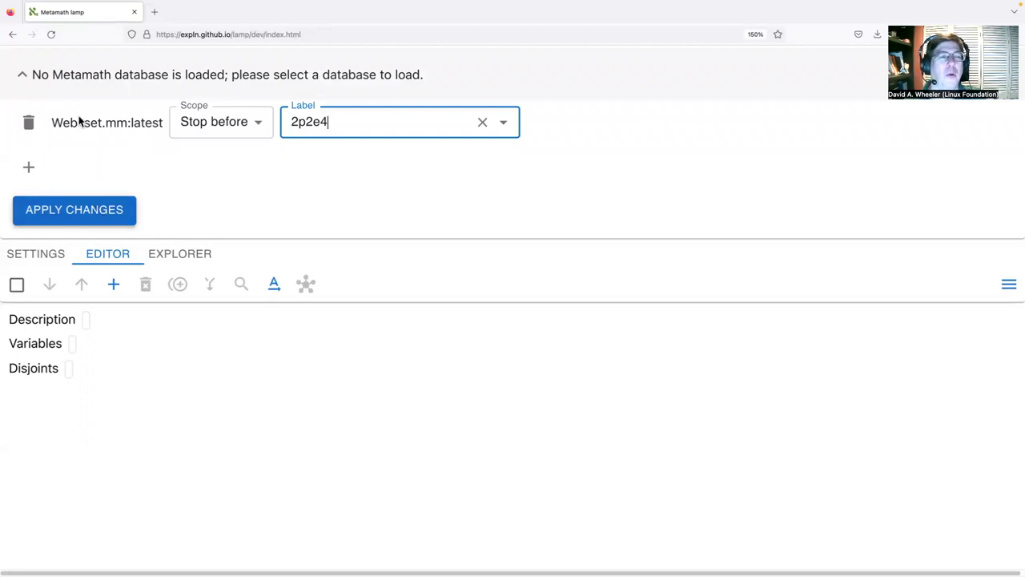
{"action": "left_click", "coordinate": [99, 210]}
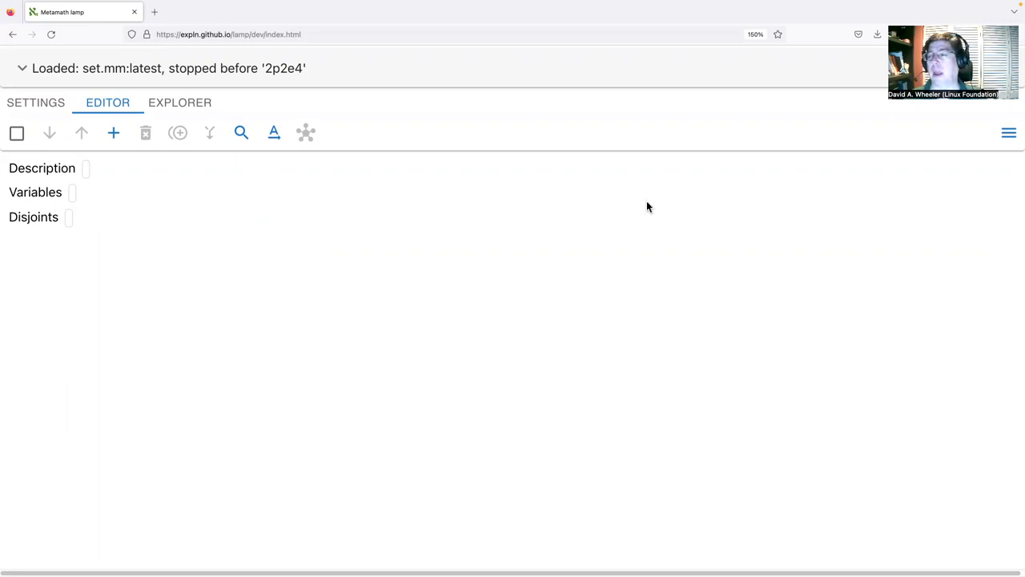
Step: Review the editor's View Options
{"action": "left_click", "coordinate": [1009, 136]}
{"action": "left_click", "coordinate": [915, 217]}
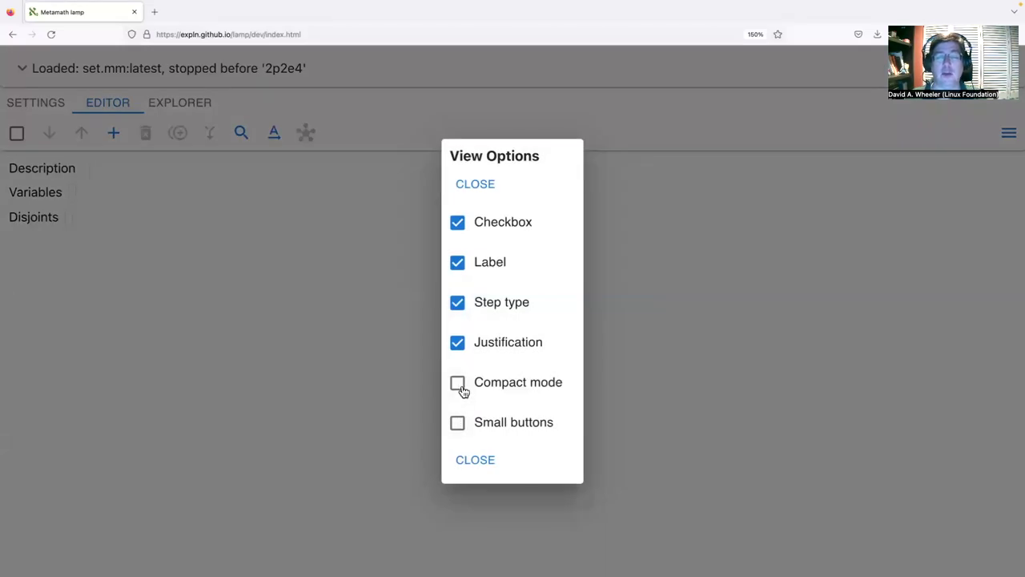
{"action": "left_click", "coordinate": [476, 461]}
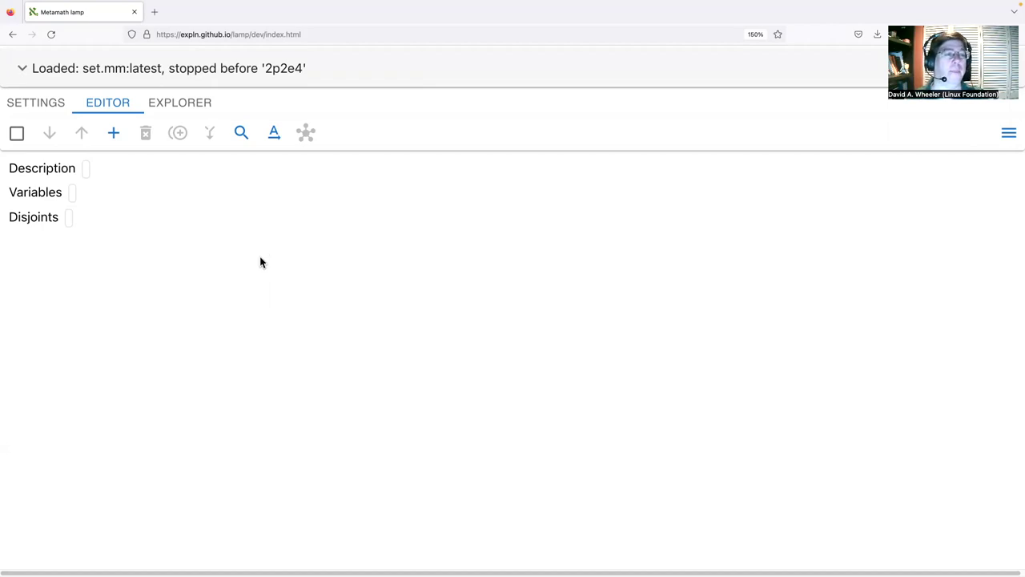
Step: Add a goal step to the proof with the statement |- ( 2 + 2 ) = 4
{"action": "left_click", "coordinate": [114, 135]}
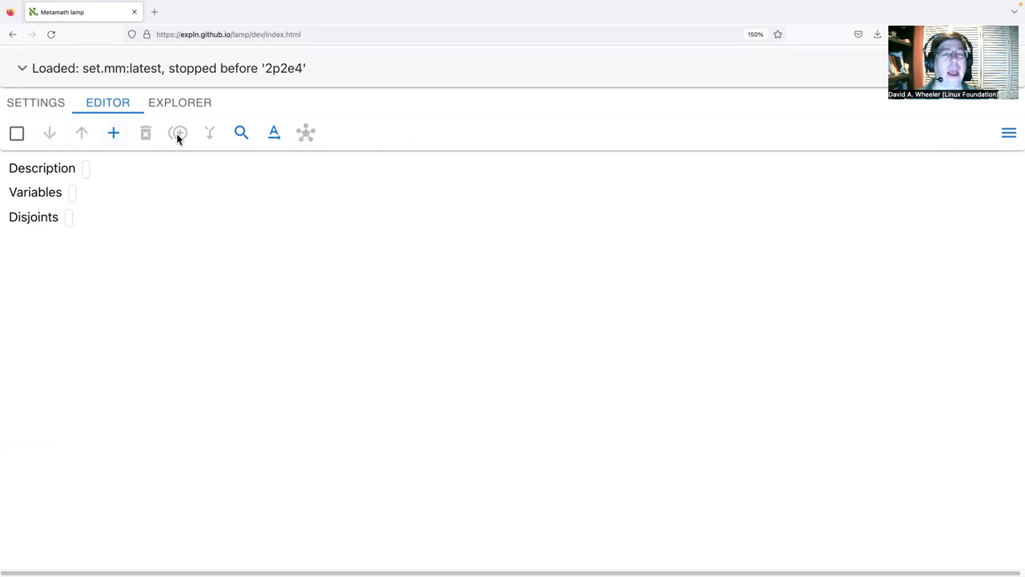
{"action": "left_click", "coordinate": [114, 136]}
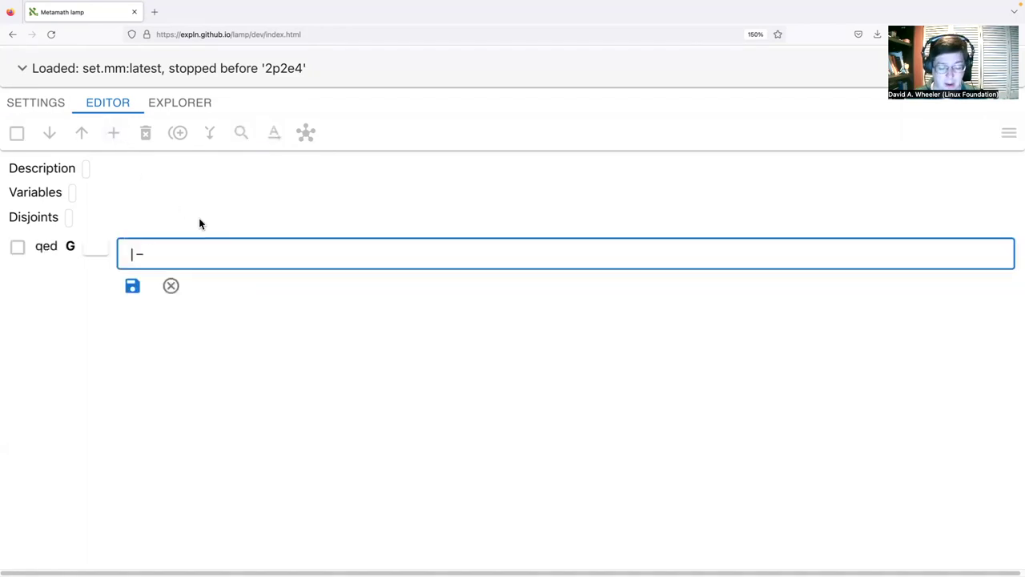
{"action": "type", "text": "( 2 + 2"}
{"action": "key", "text": "Right"}
{"action": "key", "text": "Right"}
{"action": "type", "text": "="}
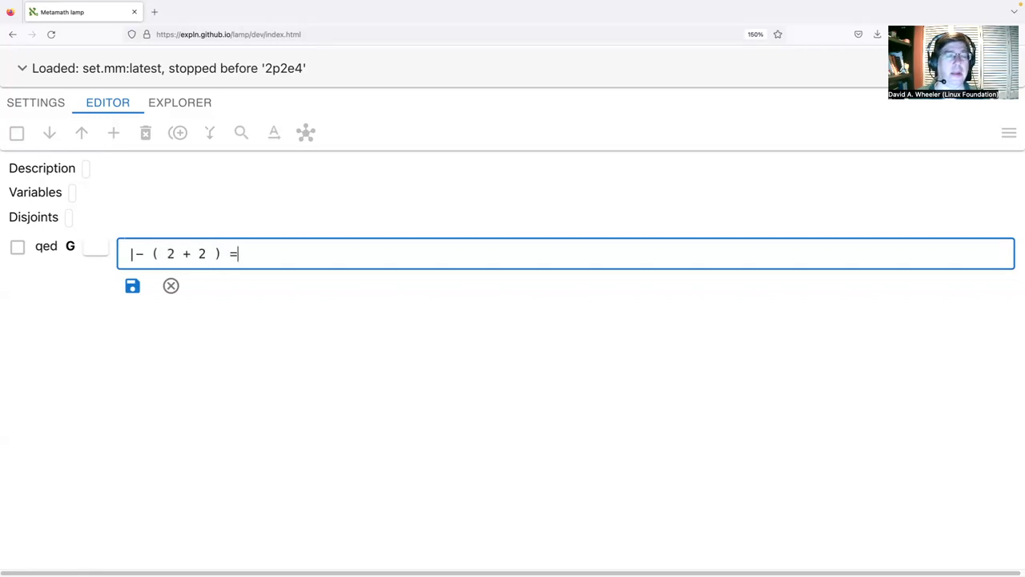
{"action": "type", "text": " 4"}
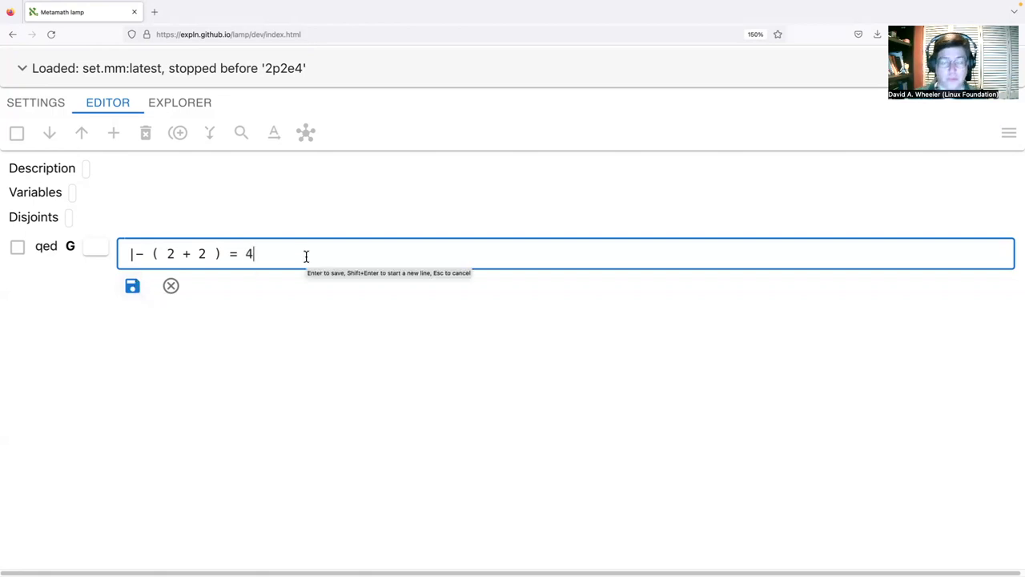
{"action": "key", "text": "Return"}
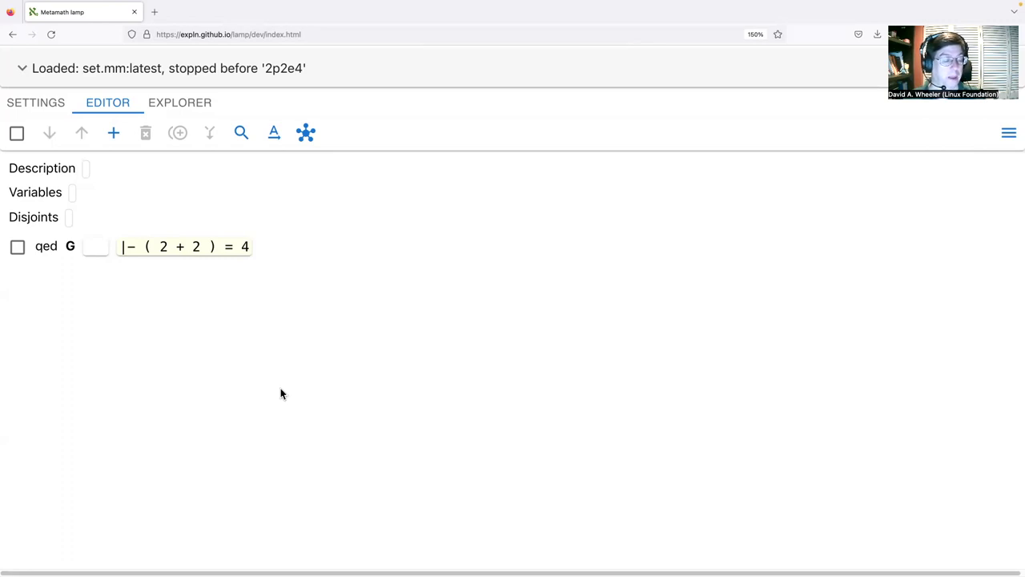
Step: Rename the goal step's label as 2p2e4
{"action": "left_click", "coordinate": [48, 248]}
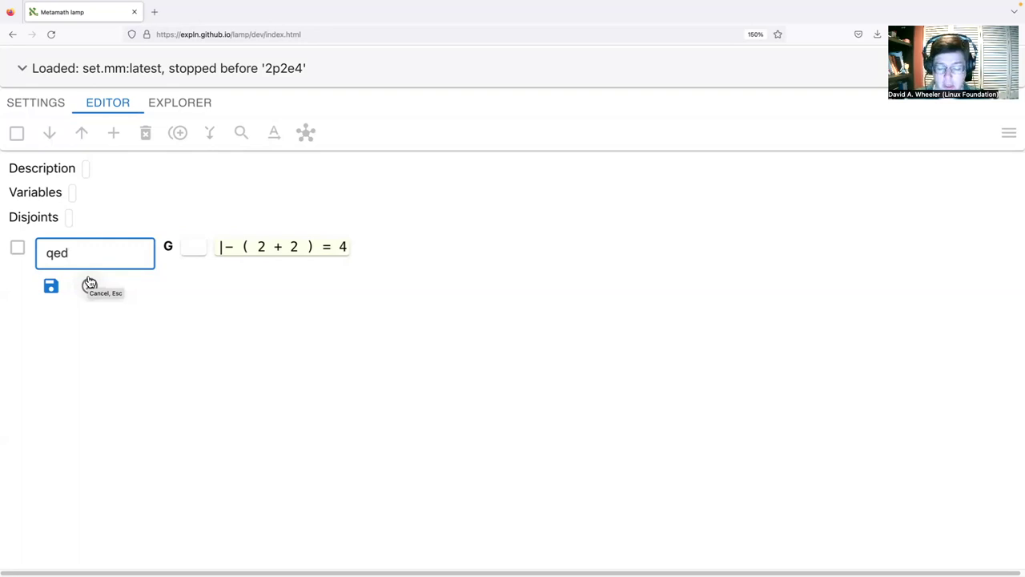
{"action": "key", "text": "BackSpace"}
{"action": "key", "text": "BackSpace"}
{"action": "key", "text": "BackSpace"}
{"action": "type", "text": "2"}
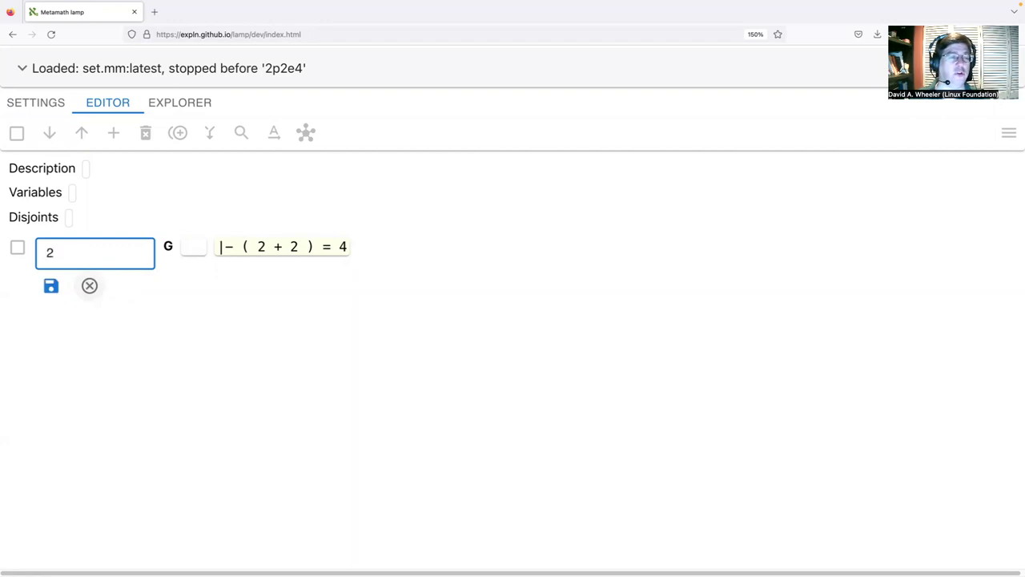
{"action": "type", "text": "p2e4"}
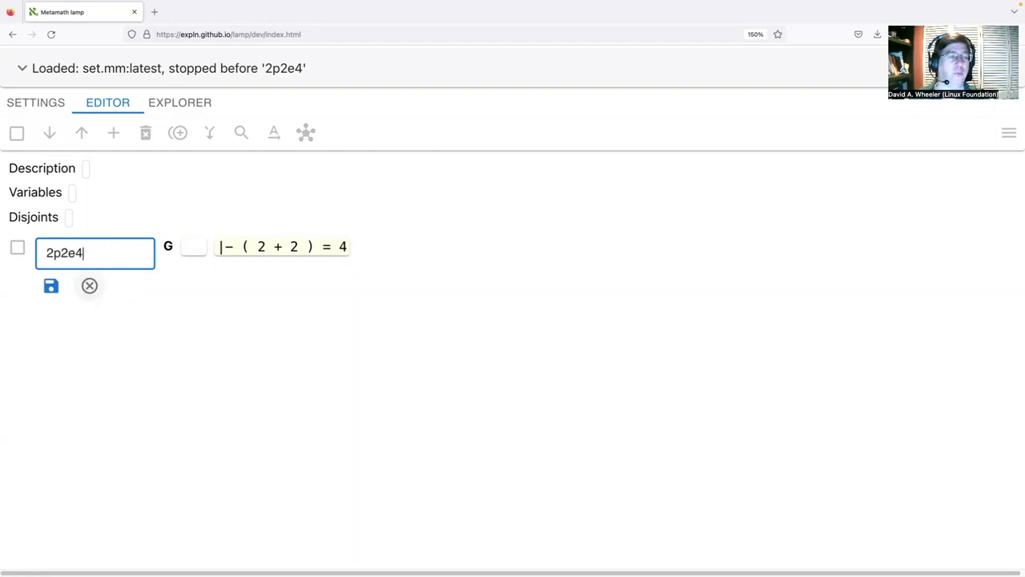
{"action": "left_click", "coordinate": [48, 289]}
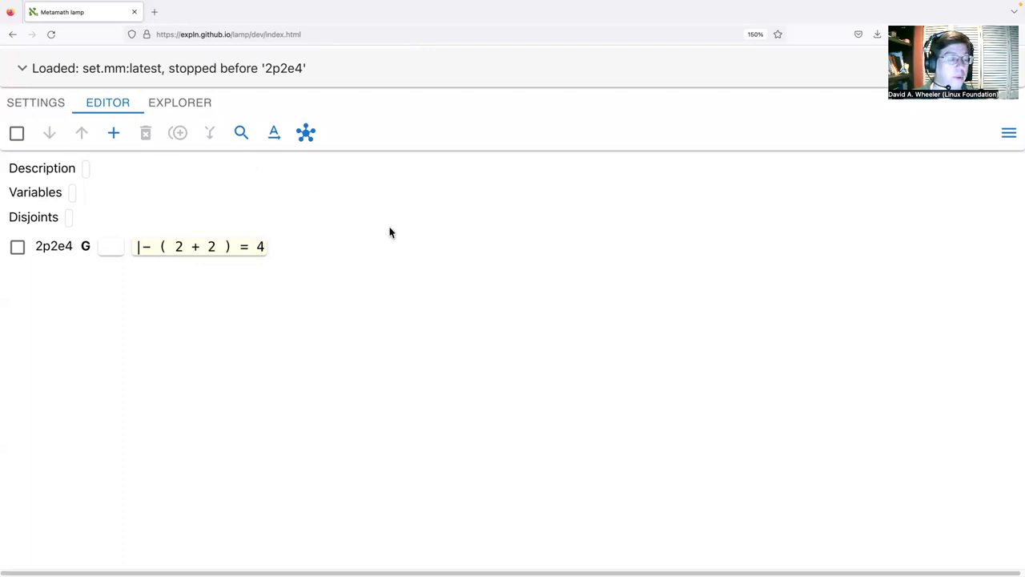
Step: Enter the proof description "Prove that 2 + 2 = 4." and save it
{"action": "left_click", "coordinate": [87, 168]}
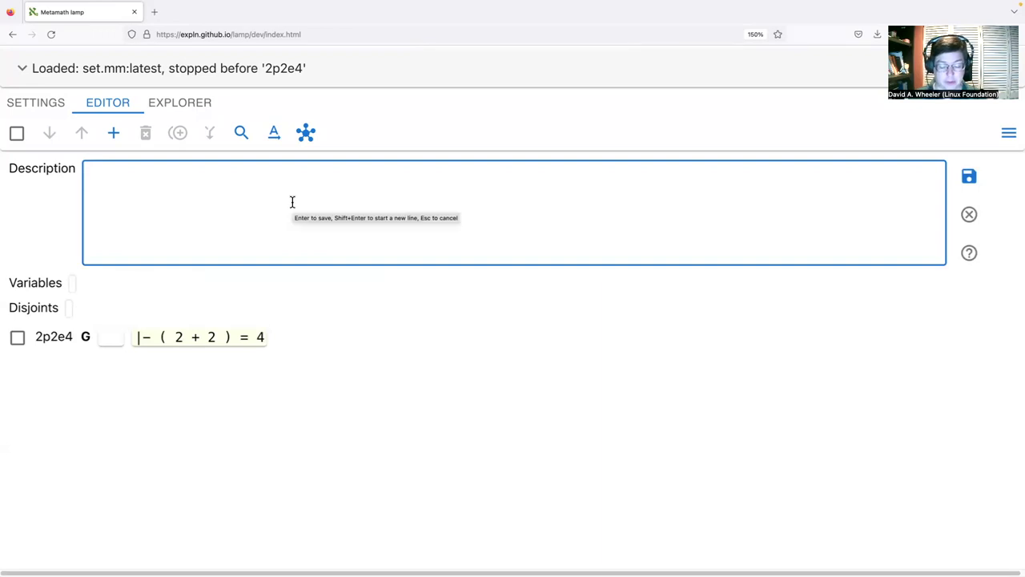
{"action": "type", "text": "Prov"}
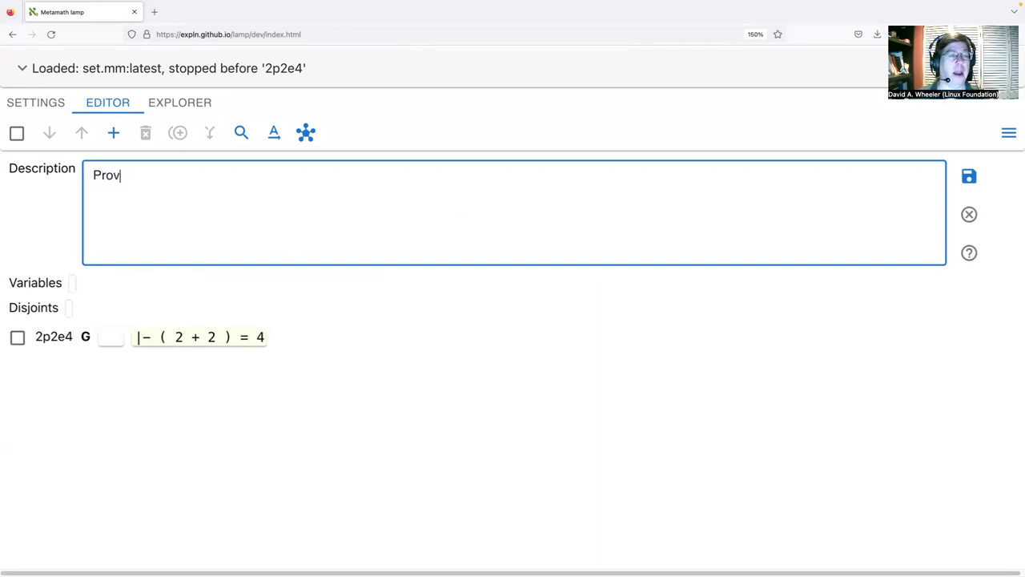
{"action": "type", "text": "e that 2"}
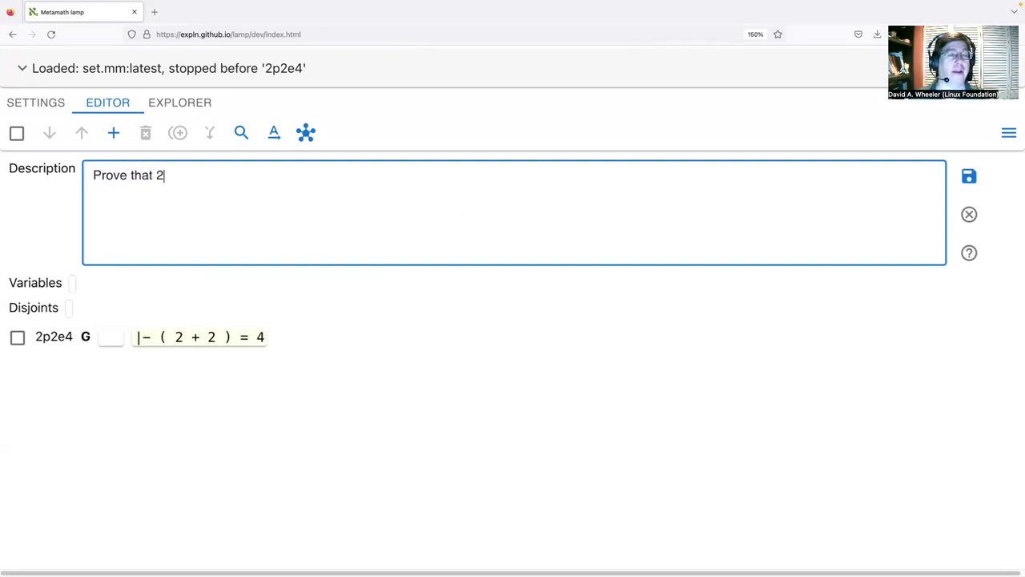
{"action": "type", "text": " + 2 = 4."}
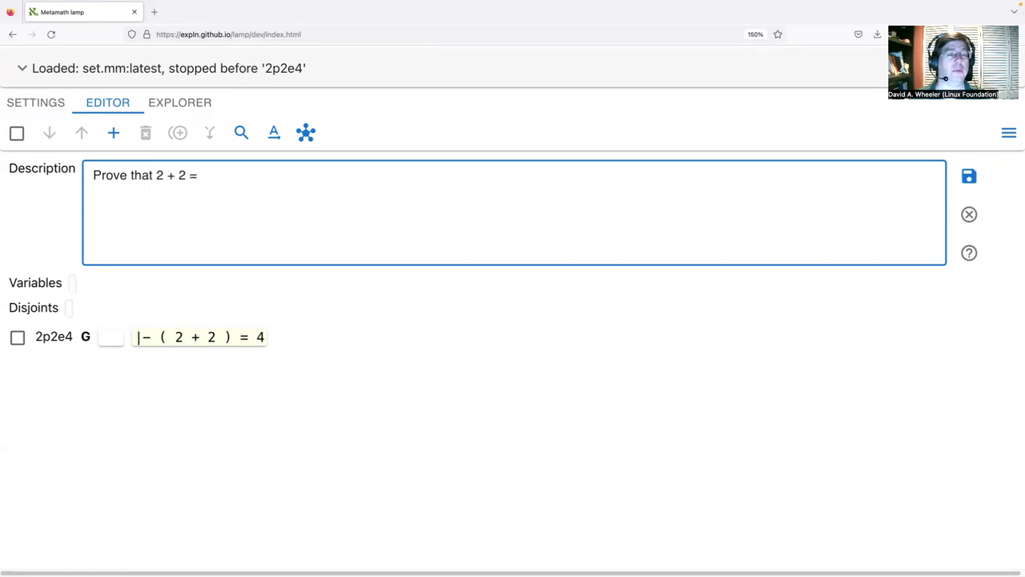
{"action": "key", "text": "Return"}
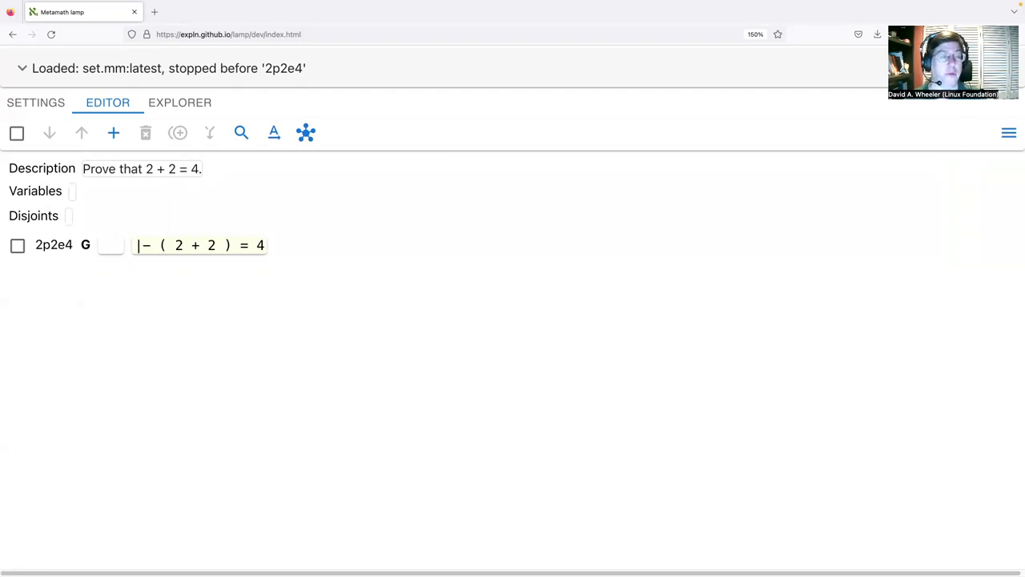
Step: Review the proof description and the loaded database's source settings
{"action": "left_click", "coordinate": [46, 170]}
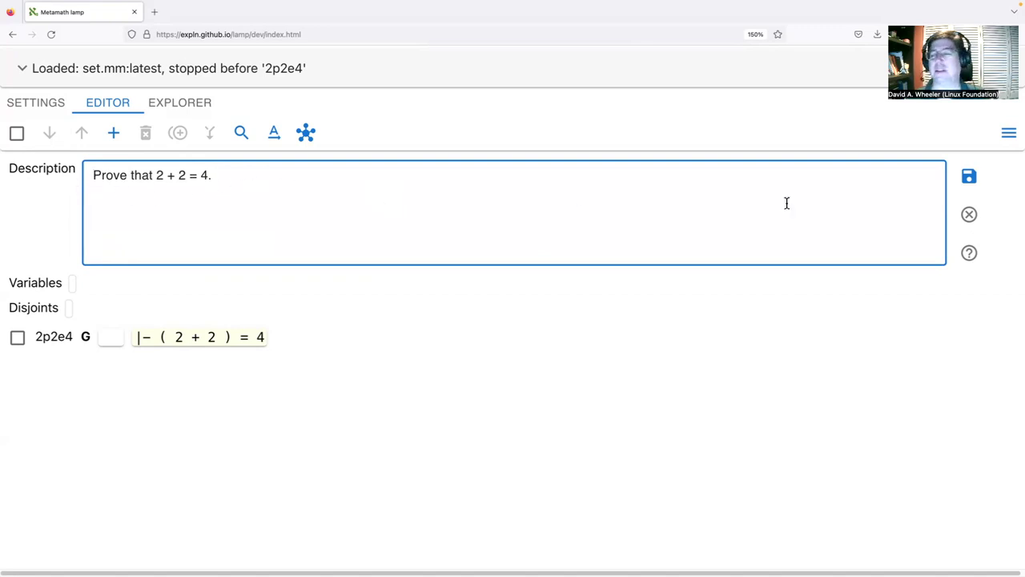
{"action": "left_click", "coordinate": [970, 216]}
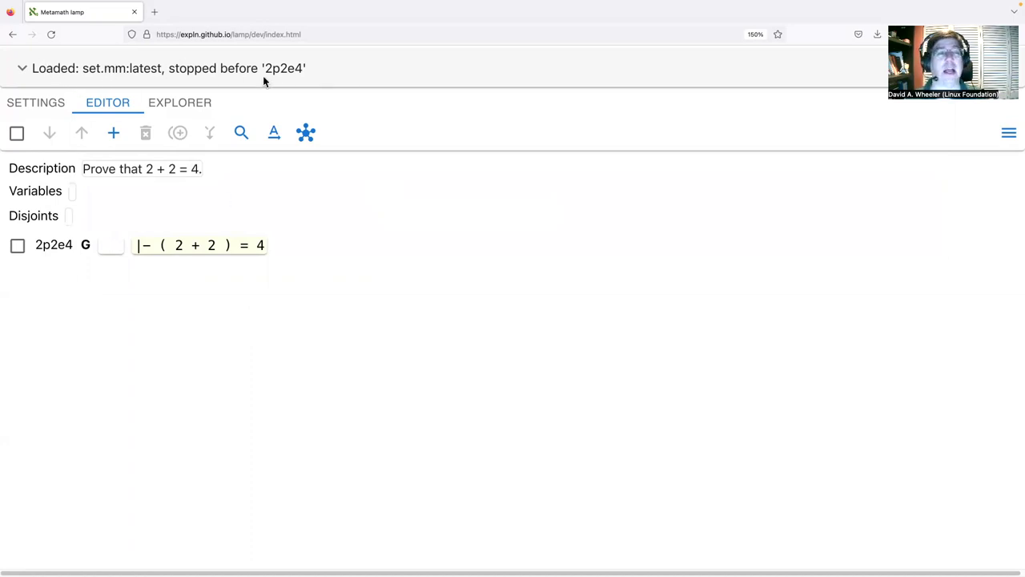
{"action": "left_click", "coordinate": [20, 70]}
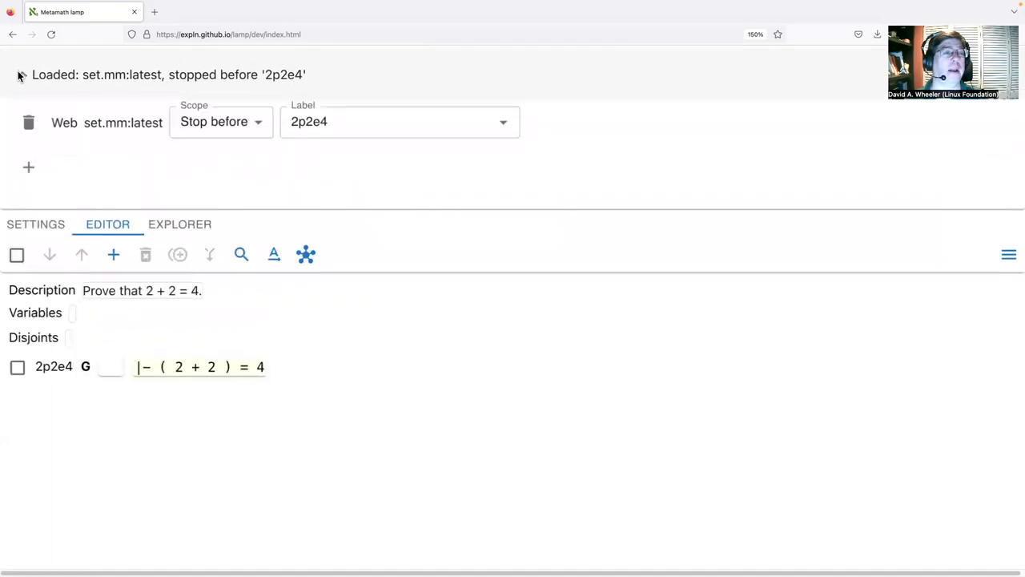
{"action": "left_click", "coordinate": [19, 75]}
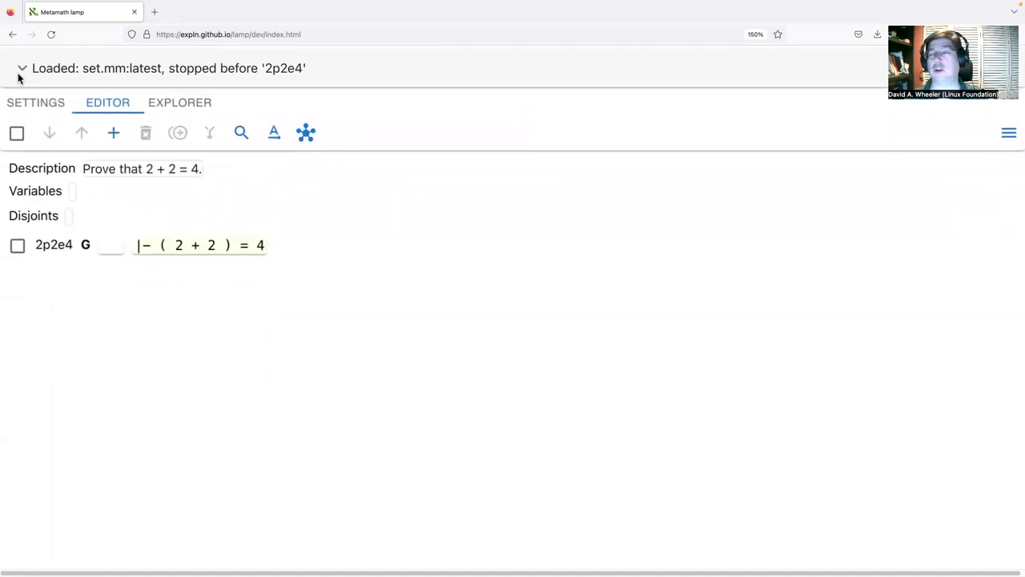
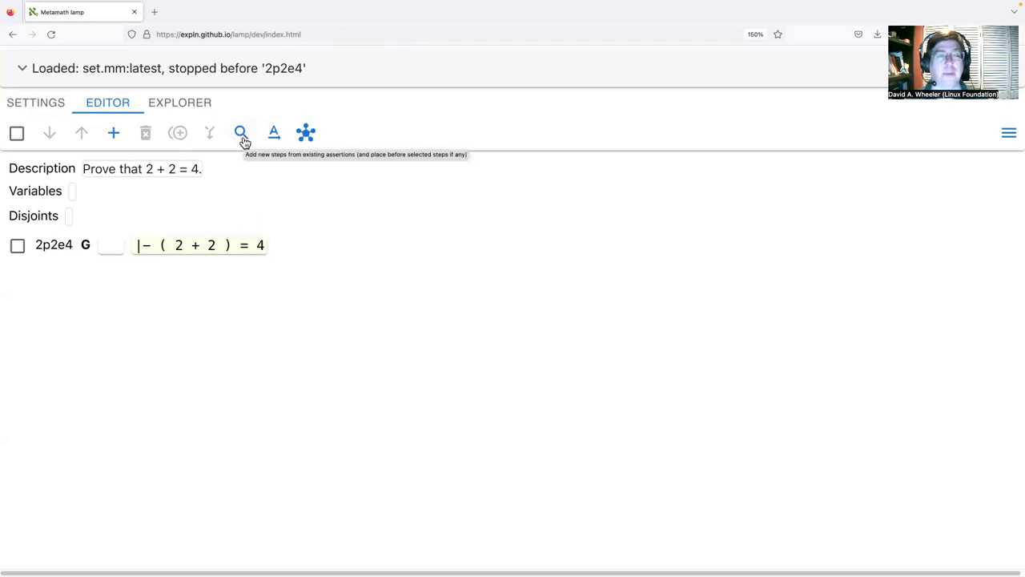
Step: Search existing assertions for the pattern 4 = 3 + 1 and add df-4 as a new proof step
{"action": "left_click", "coordinate": [244, 138]}
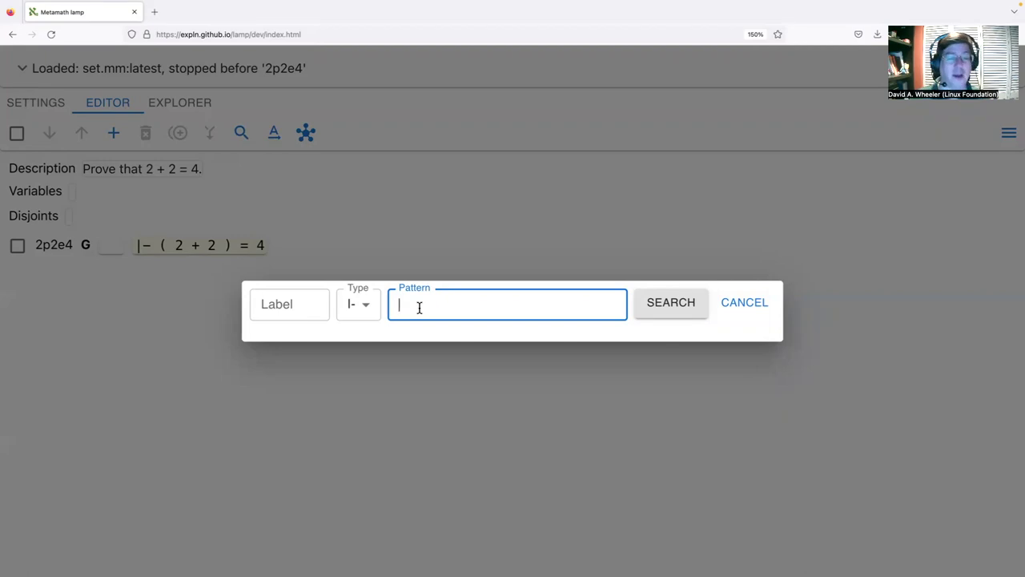
{"action": "type", "text": "4"}
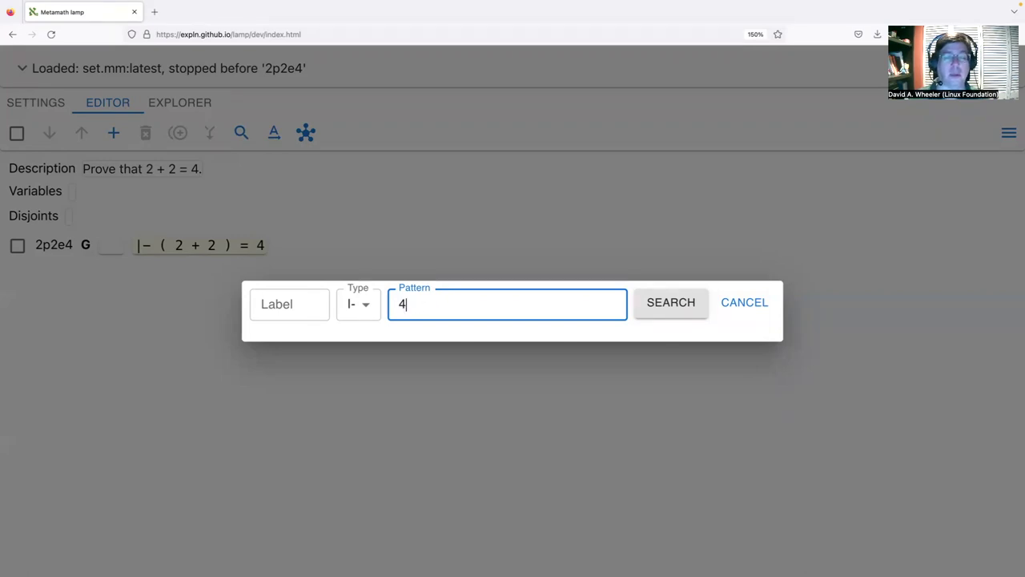
{"action": "type", "text": " = 3 + 1"}
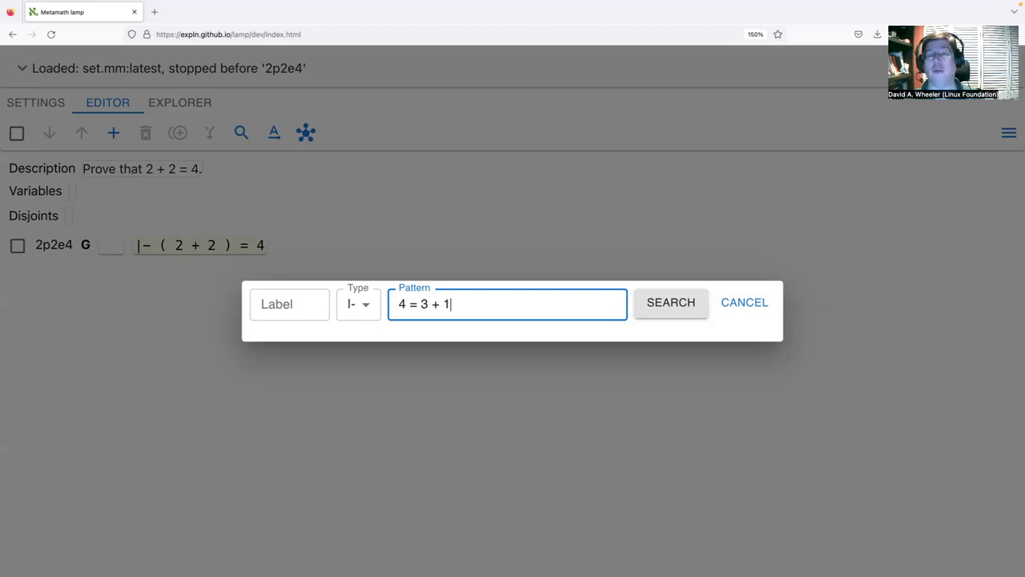
{"action": "left_click", "coordinate": [687, 314]}
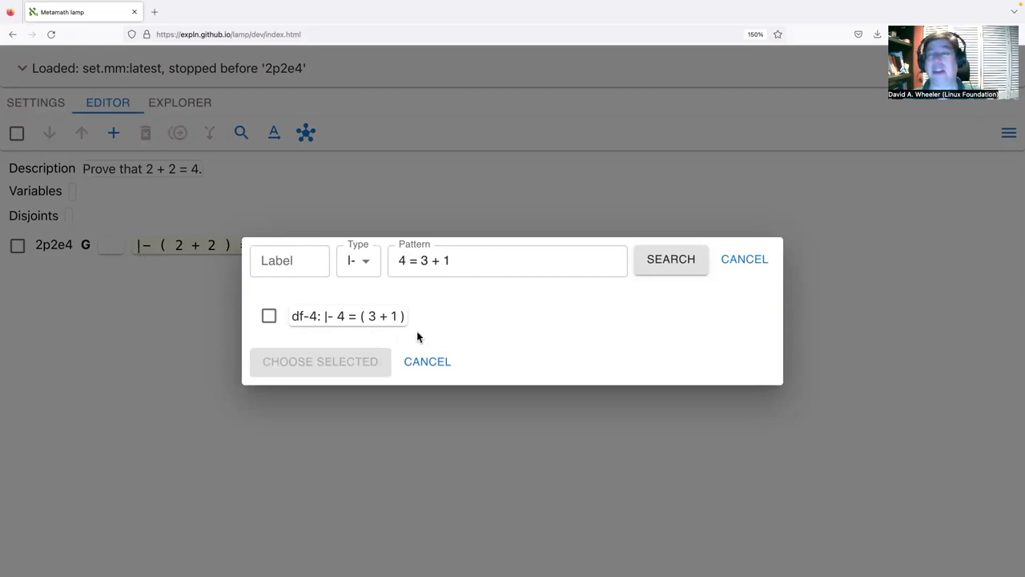
{"action": "left_click", "coordinate": [269, 317]}
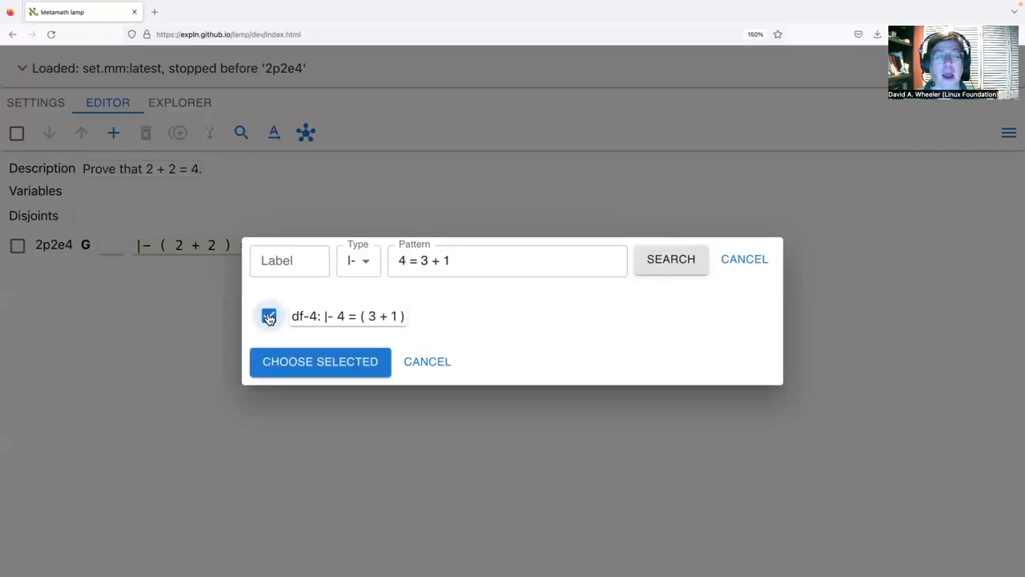
{"action": "left_click", "coordinate": [308, 364]}
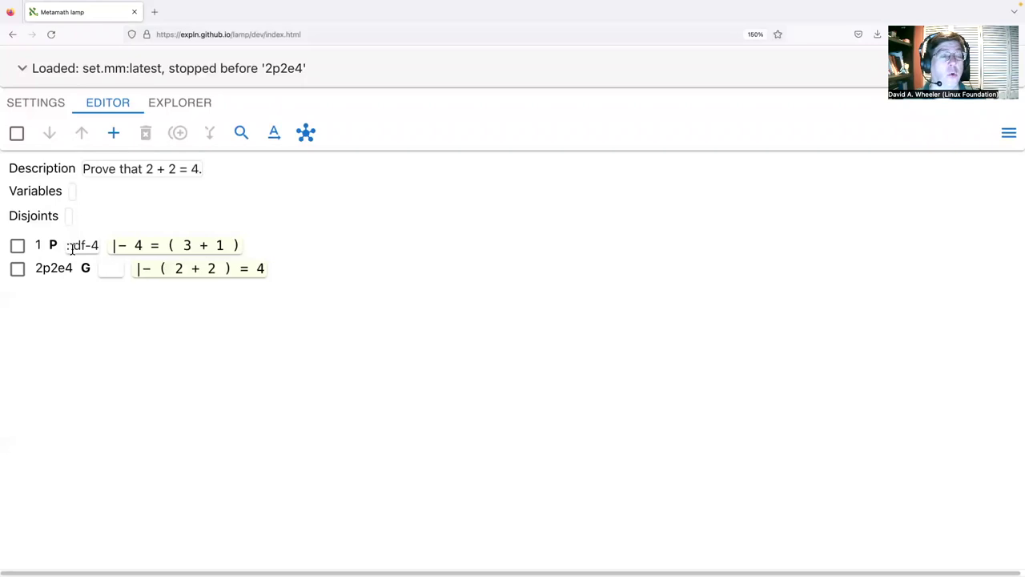
{"action": "left_click_drag", "start_coordinate": [77, 246], "coordinate": [101, 246]}
{"action": "left_click", "coordinate": [403, 255]}
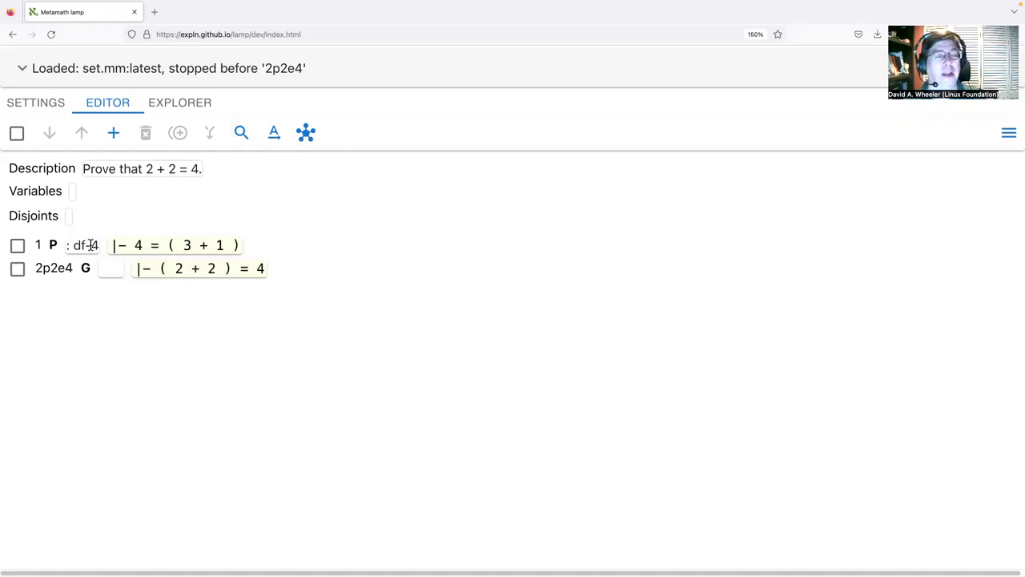
Step: Search the assertions by the label df-3 and add df-3, |- 3 = ( 2 + 1 ), as a new proof step
{"action": "left_click", "coordinate": [242, 136]}
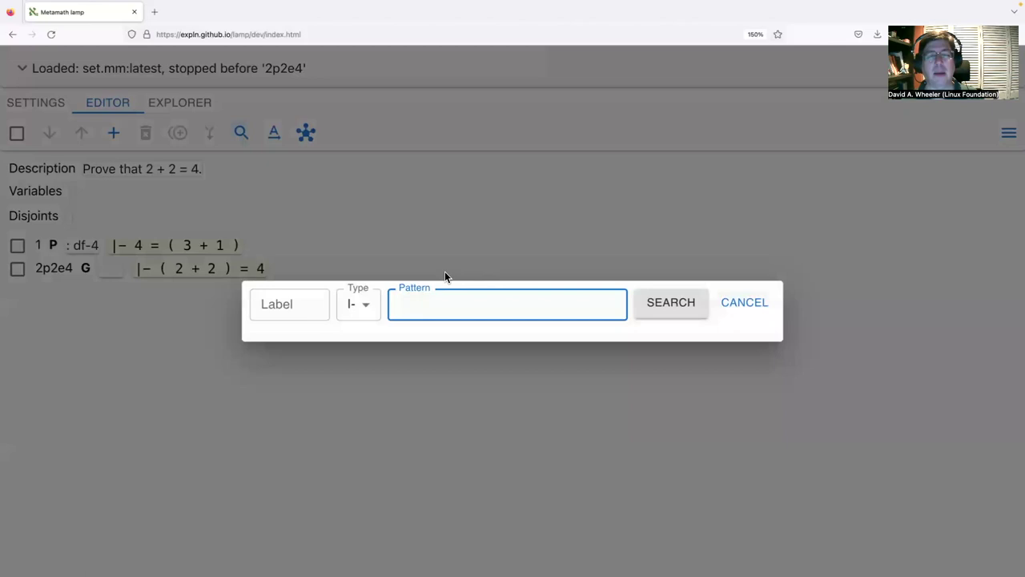
{"action": "left_click", "coordinate": [288, 305]}
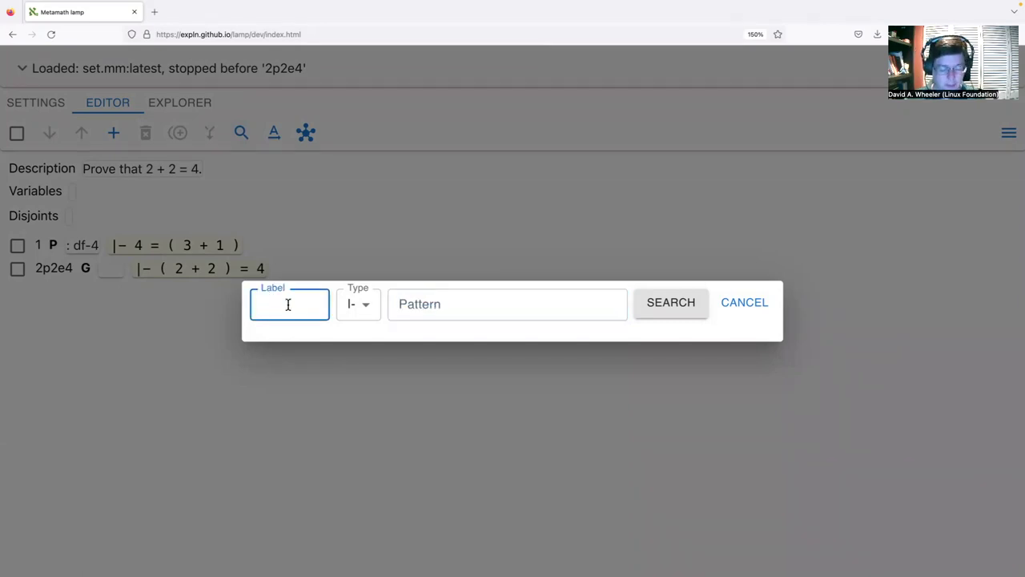
{"action": "type", "text": "df-"}
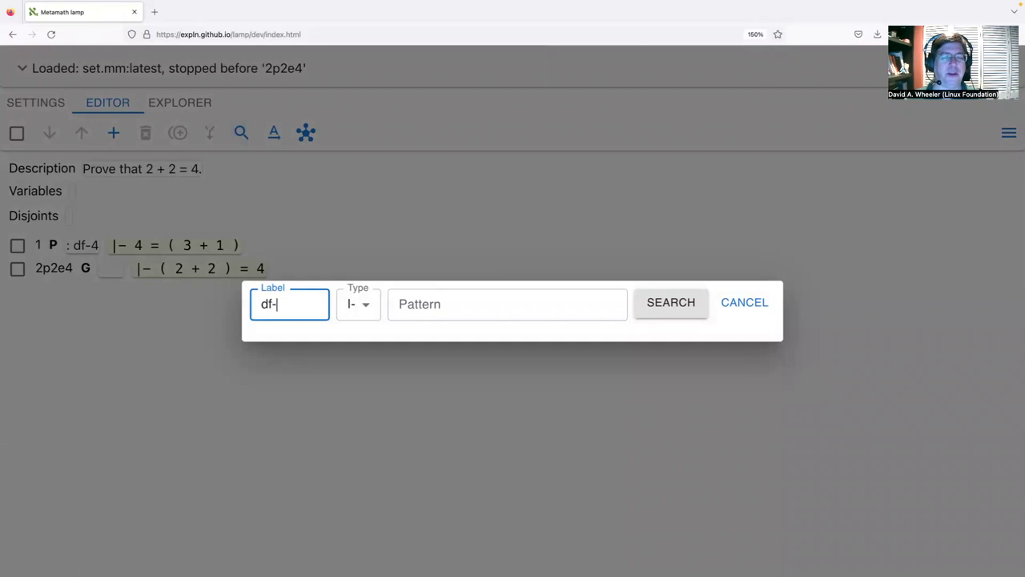
{"action": "type", "text": "3"}
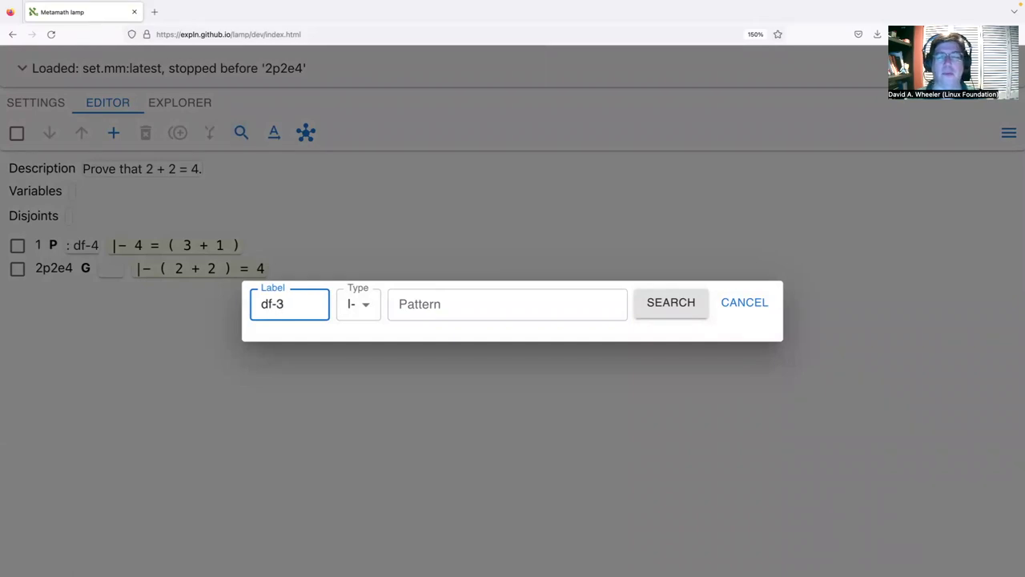
{"action": "left_click", "coordinate": [666, 312]}
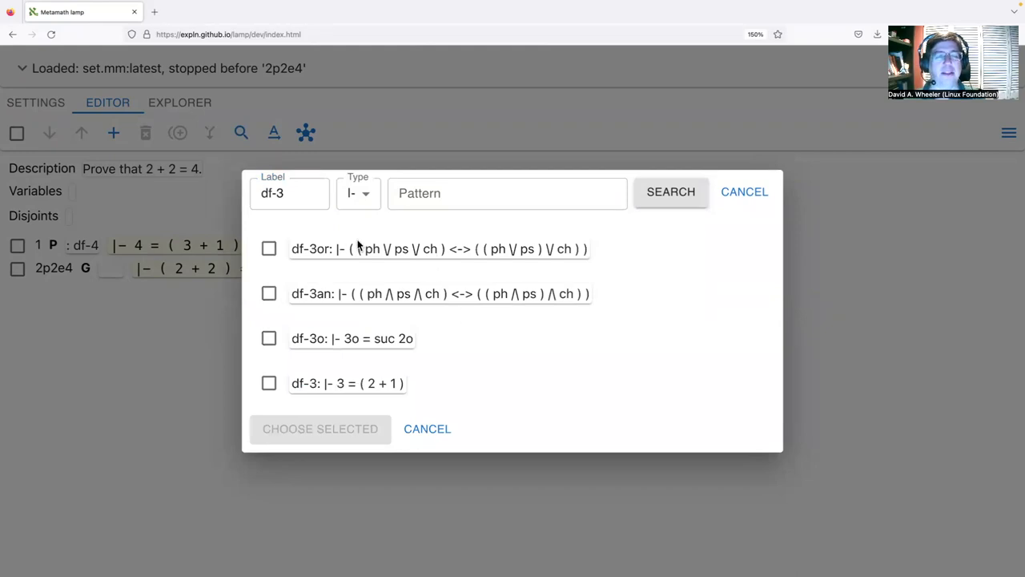
{"action": "left_click", "coordinate": [269, 384]}
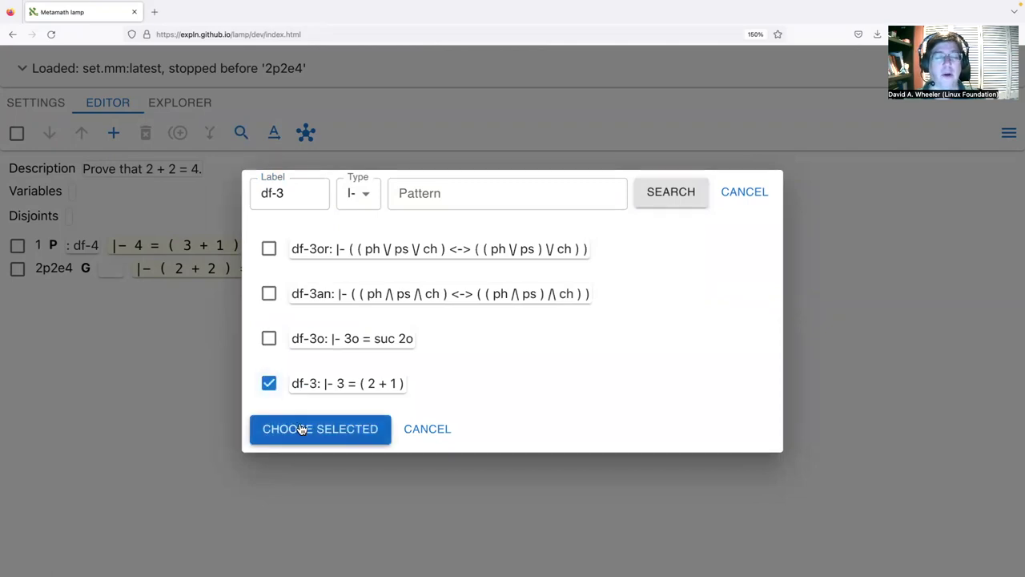
{"action": "left_click", "coordinate": [301, 430]}
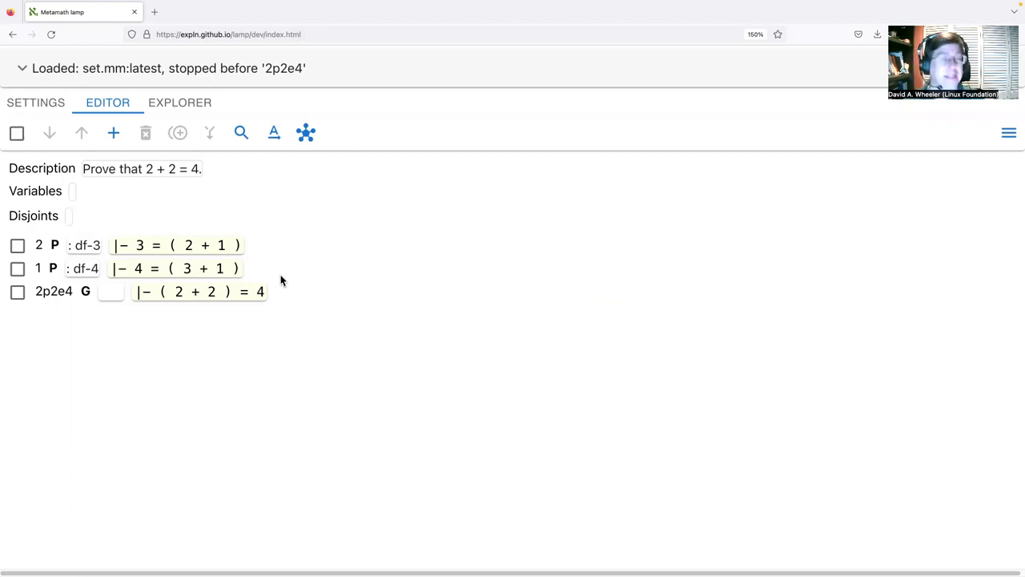
Step: Add a proof step before the goal stating |- ( 3 + 1 ) = ( ( 2 + 1 ) + 1 ) and unify all steps
{"action": "left_click", "coordinate": [115, 134]}
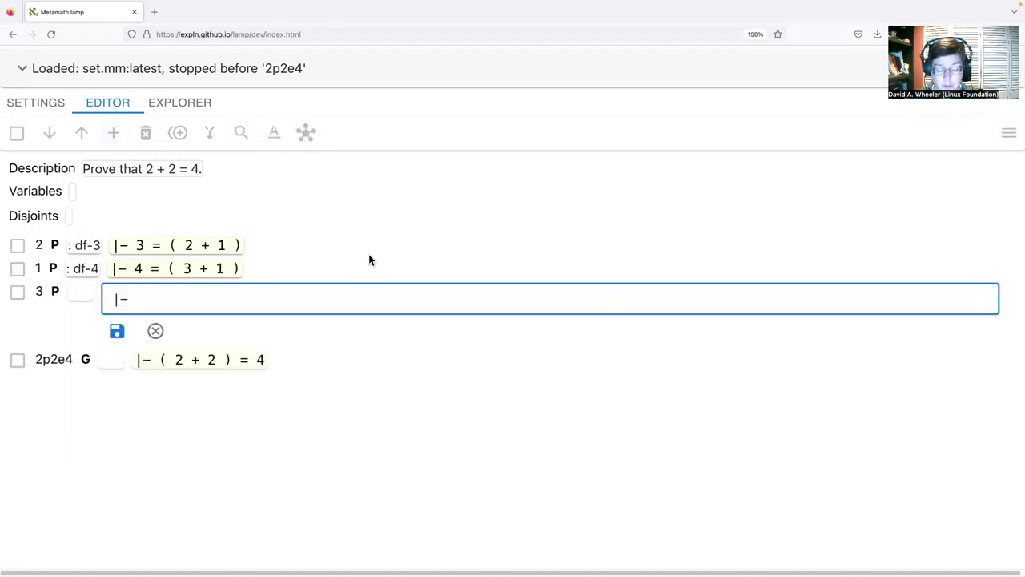
{"action": "type", "text": "(  )"}
{"action": "key", "text": "Left"}
{"action": "key", "text": "Left"}
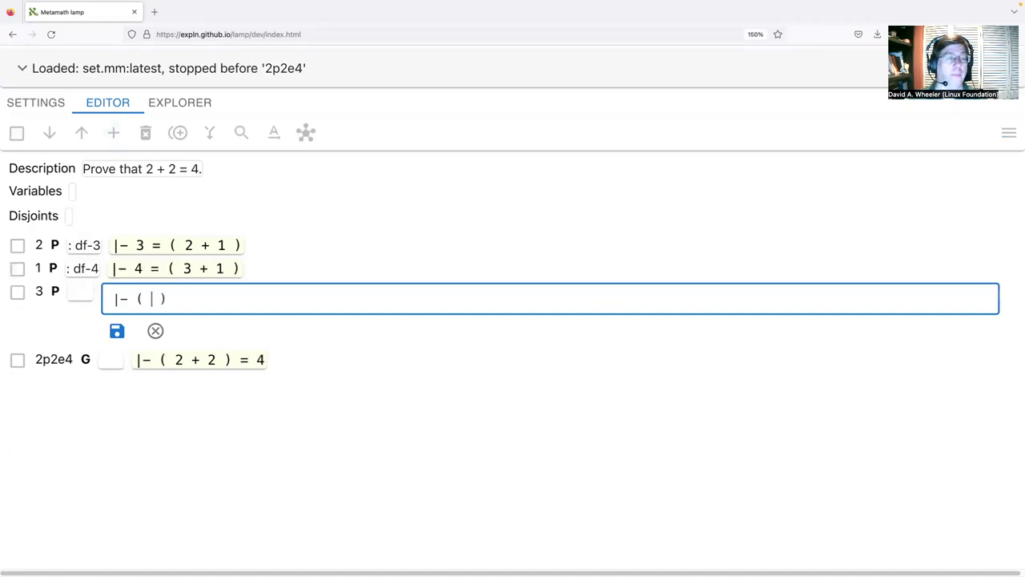
{"action": "type", "text": "3 + 1"}
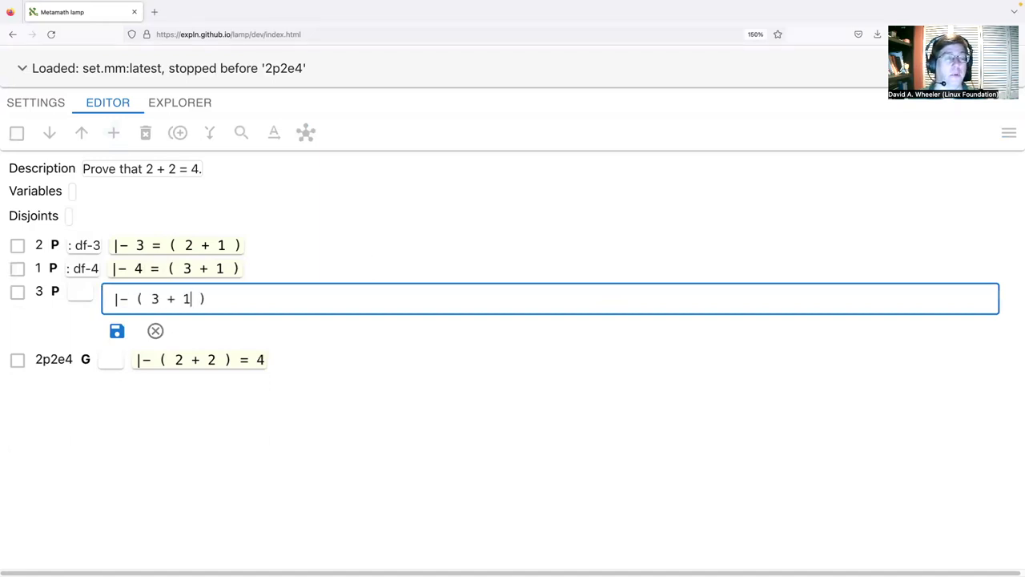
{"action": "key", "text": "End"}
{"action": "type", "text": "="}
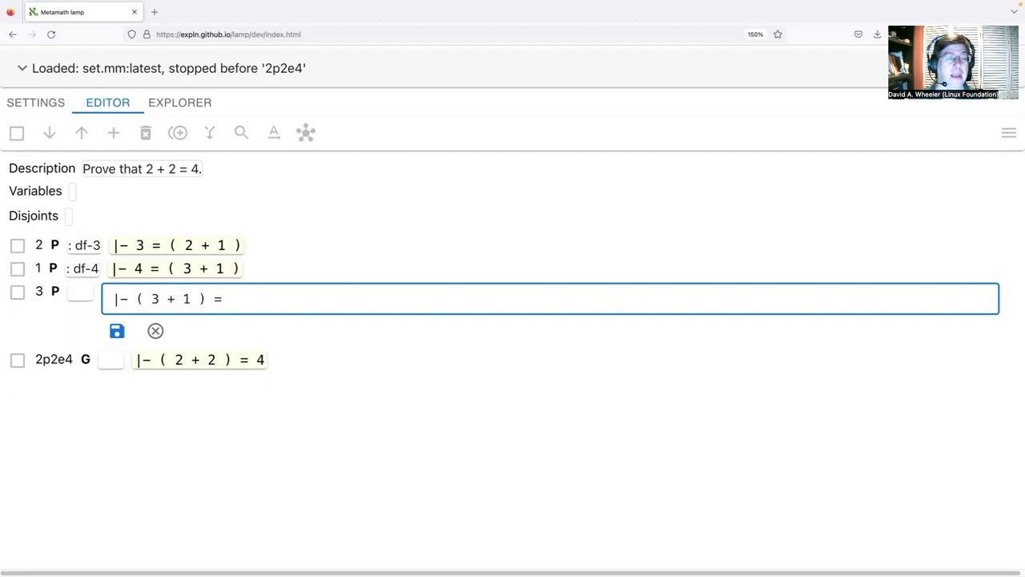
{"action": "type", "text": " ( ( )"}
{"action": "key", "text": "Left"}
{"action": "key", "text": "Left"}
{"action": "type", "text": ")"}
{"action": "key", "text": "Left"}
{"action": "key", "text": "Left"}
{"action": "type", "text": "2 + 1"}
{"action": "key", "text": "Right"}
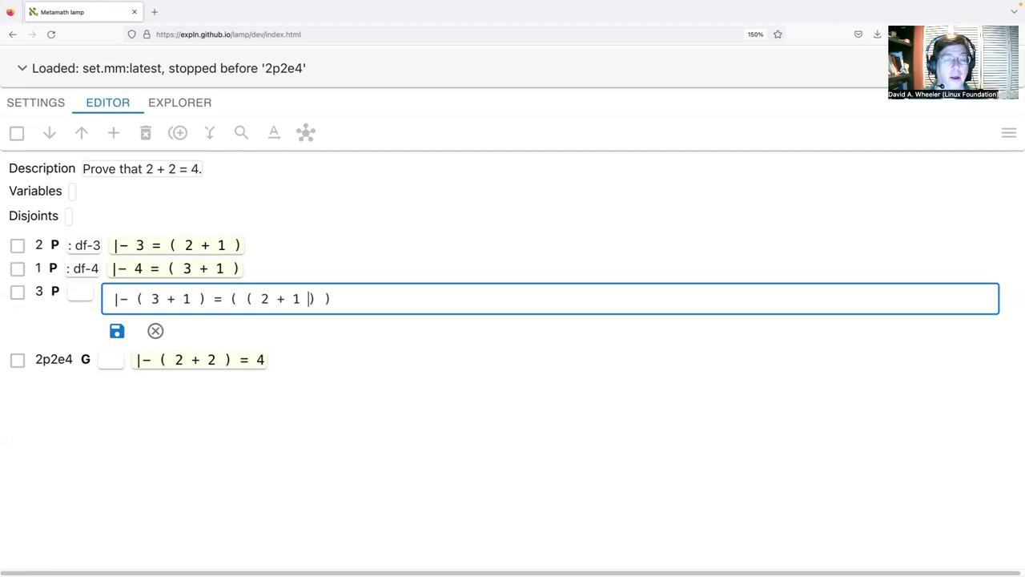
{"action": "type", "text": "+ 1"}
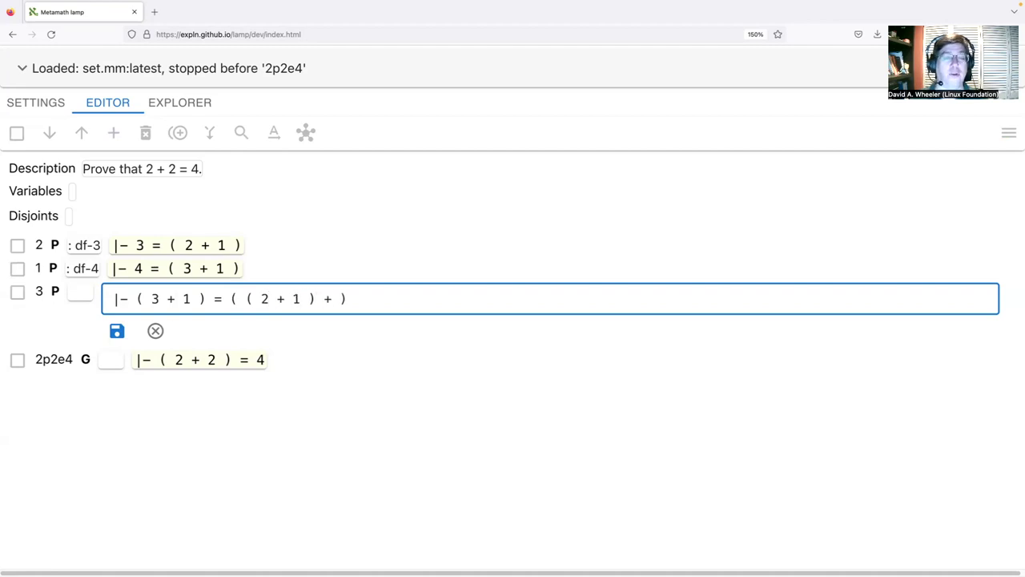
{"action": "key", "text": "Right"}
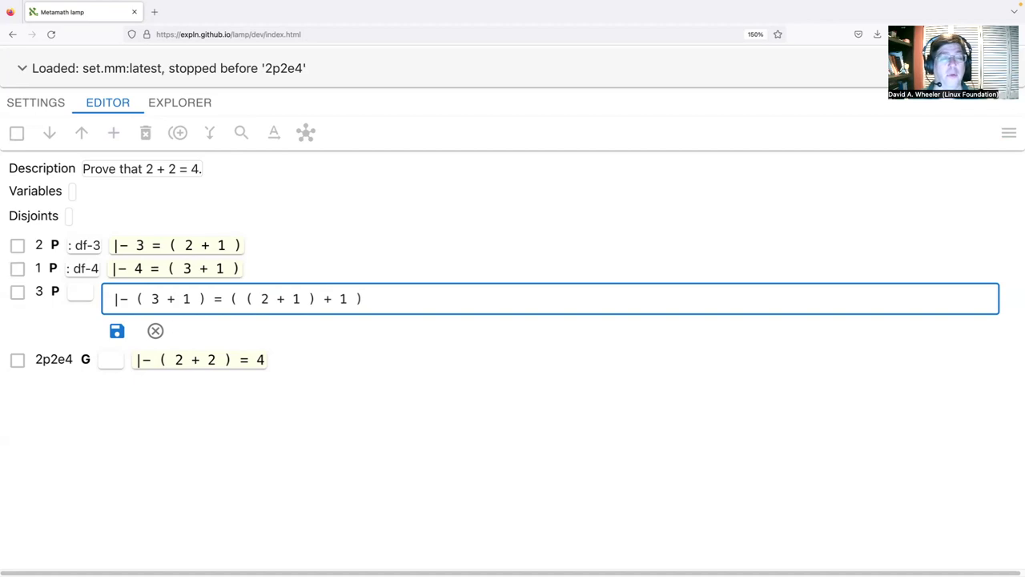
{"action": "key", "text": "Return"}
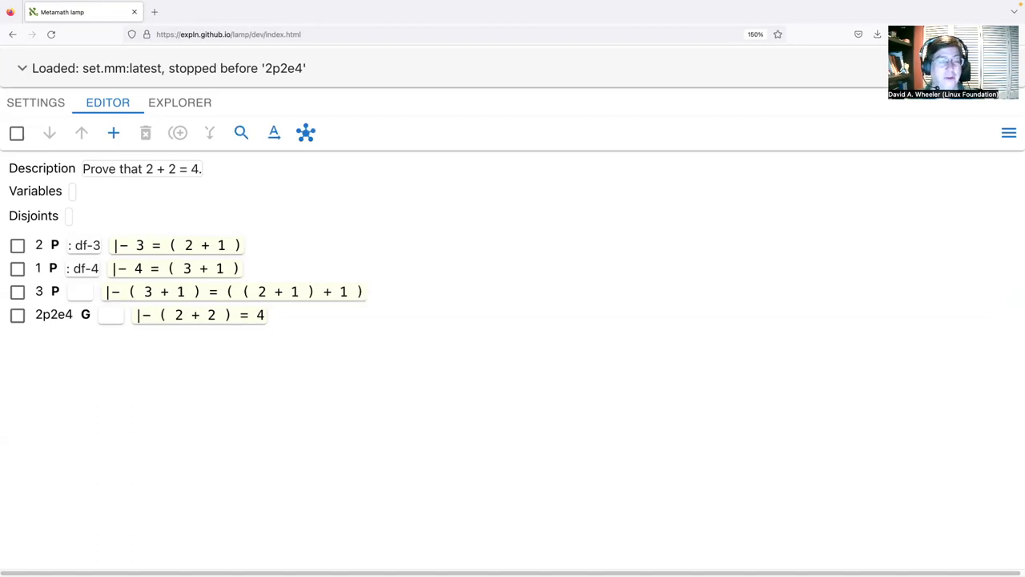
{"action": "left_click", "coordinate": [305, 134]}
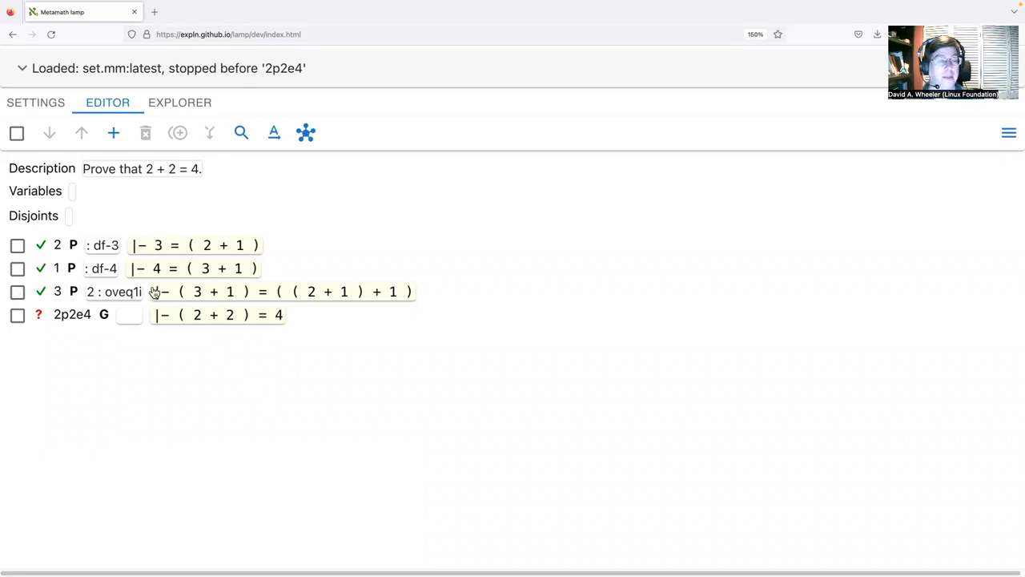
Step: Duplicate step 3 with ( 3 + 1 ) replaced by 4, giving |- 4 = ( ( 2 + 1 ) + 1 ), and unify all steps
{"action": "left_click", "coordinate": [18, 292]}
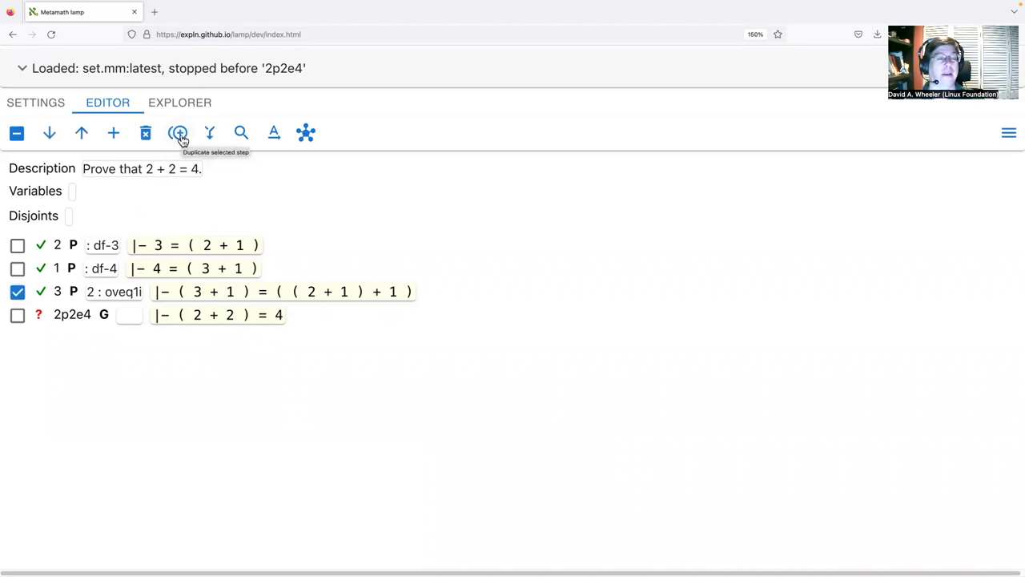
{"action": "left_click", "coordinate": [179, 134]}
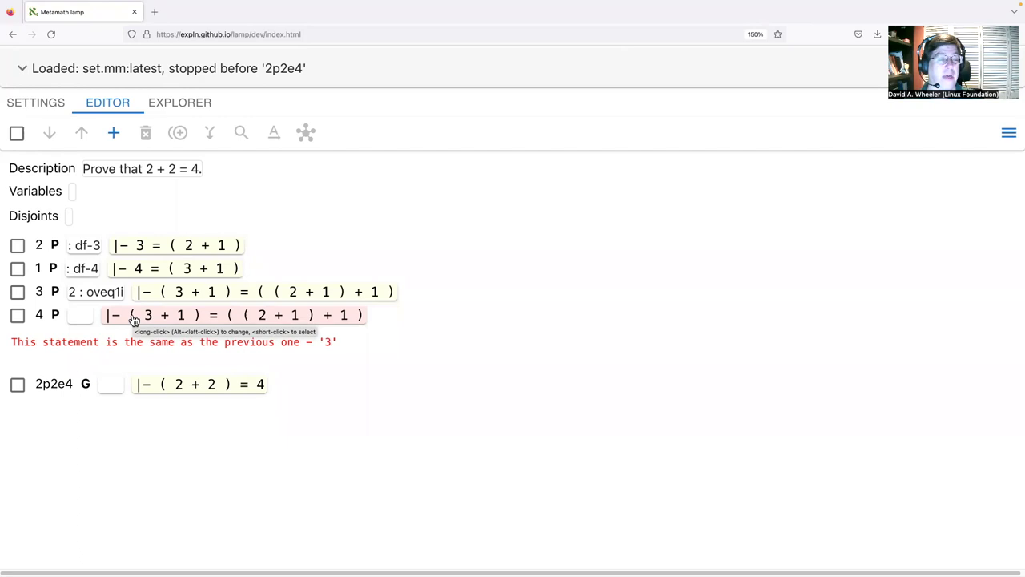
{"action": "left_click", "coordinate": [133, 320]}
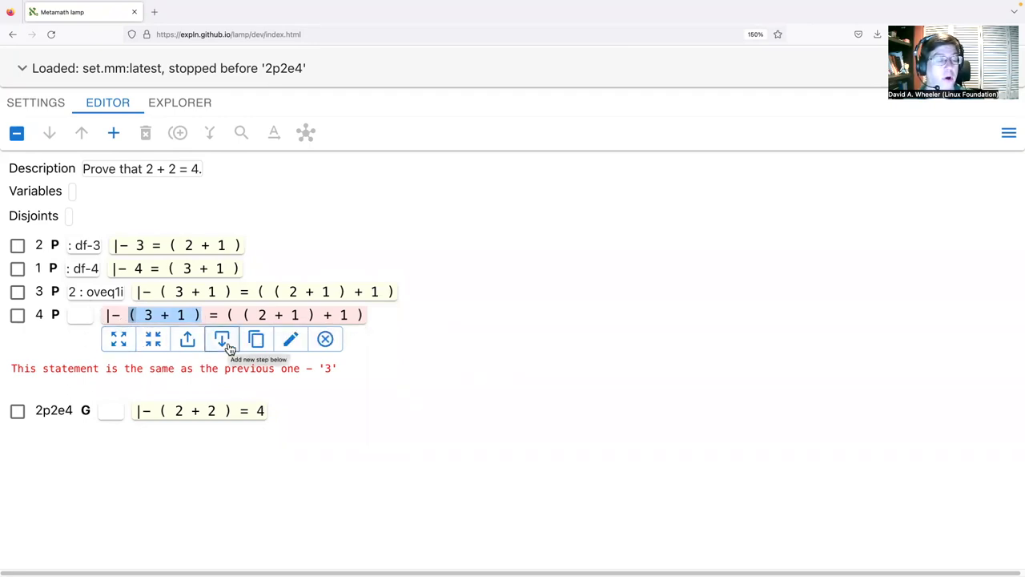
{"action": "left_click", "coordinate": [123, 341]}
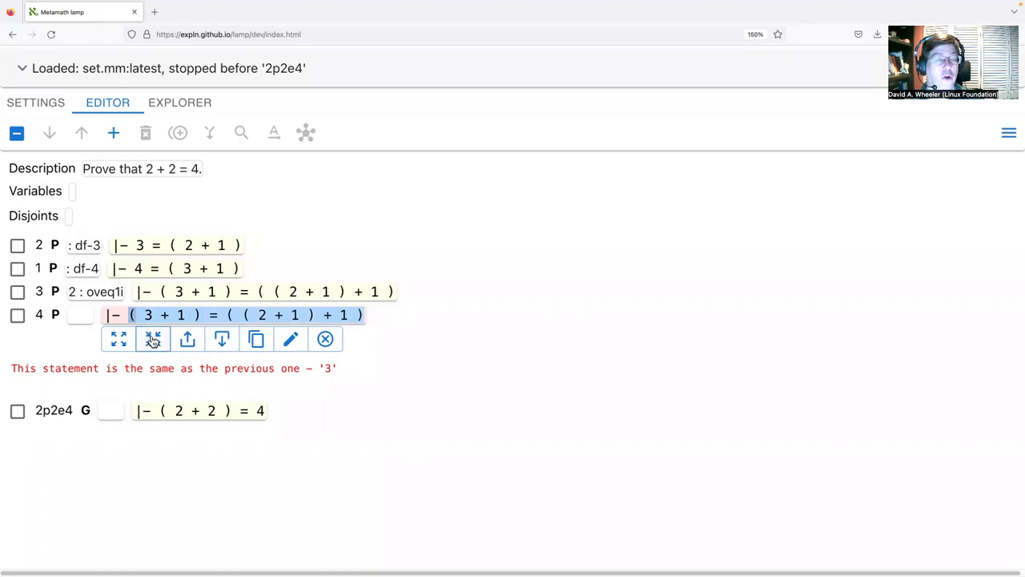
{"action": "left_click", "coordinate": [153, 340]}
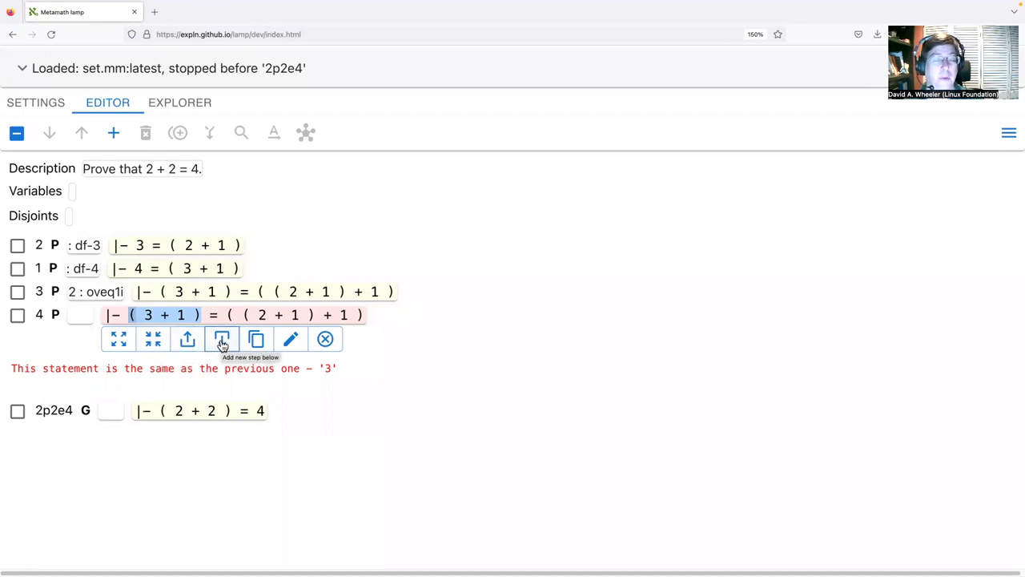
{"action": "left_click", "coordinate": [293, 343]}
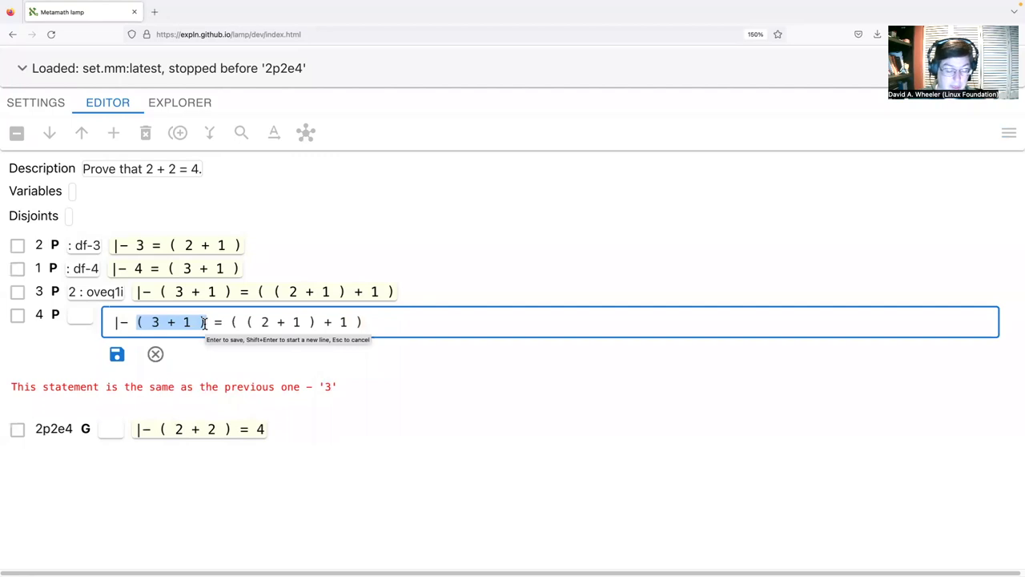
{"action": "type", "text": "4"}
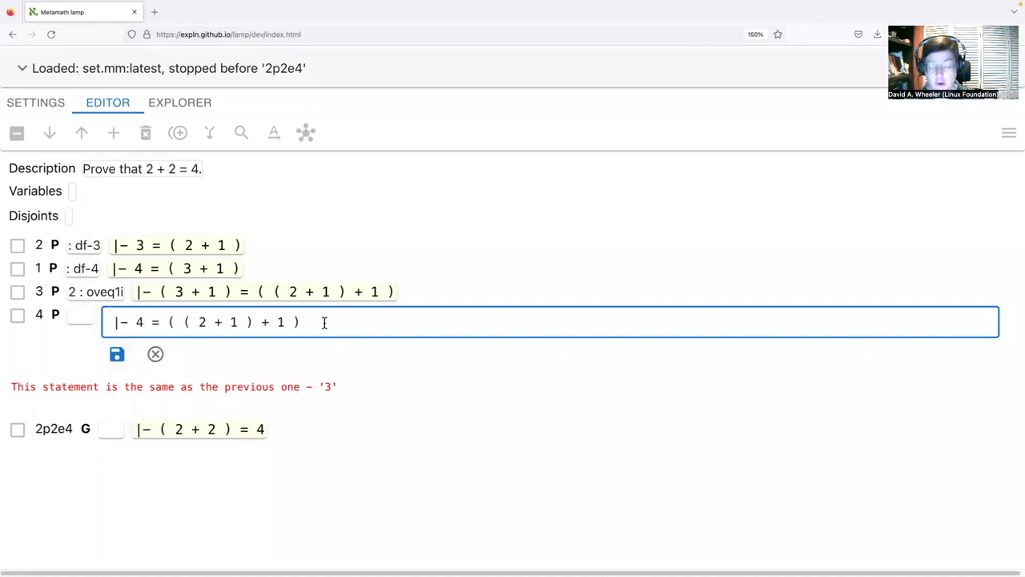
{"action": "key", "text": "Return"}
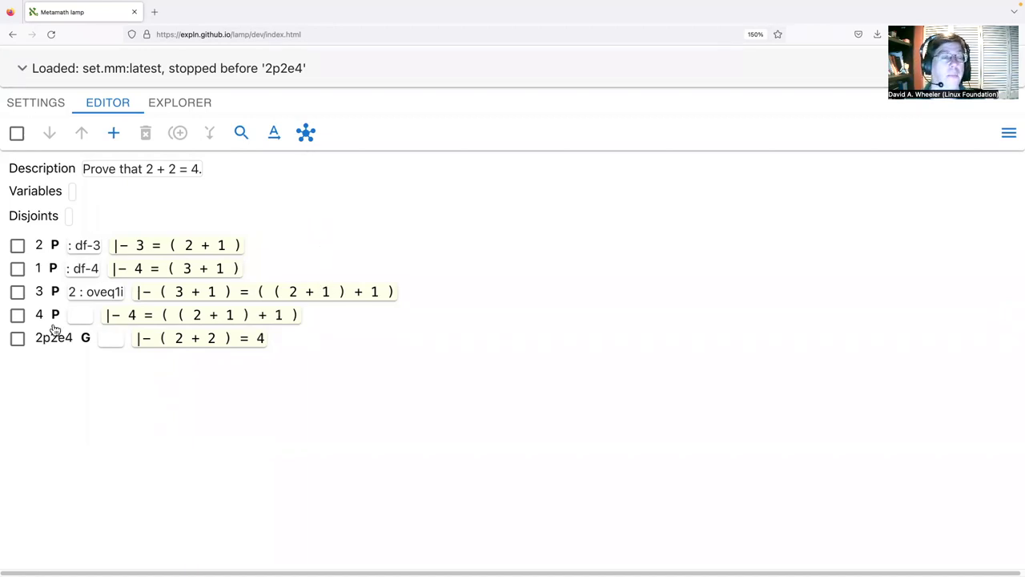
{"action": "left_click", "coordinate": [306, 133]}
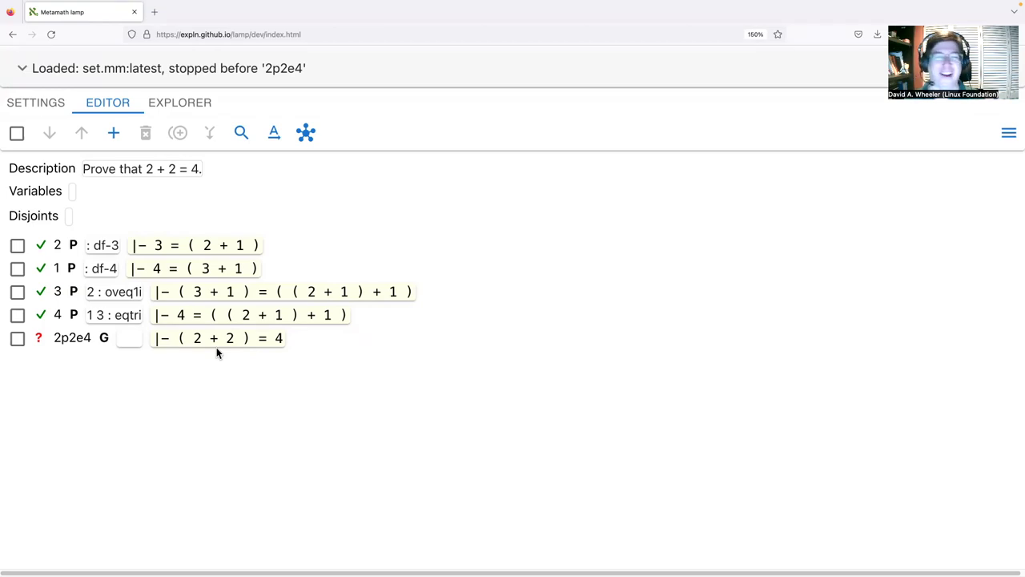
Step: Search the assertions by the label df-2 and add df-2, |- 2 = ( 1 + 1 ), as a new proof step
{"action": "left_click", "coordinate": [241, 135]}
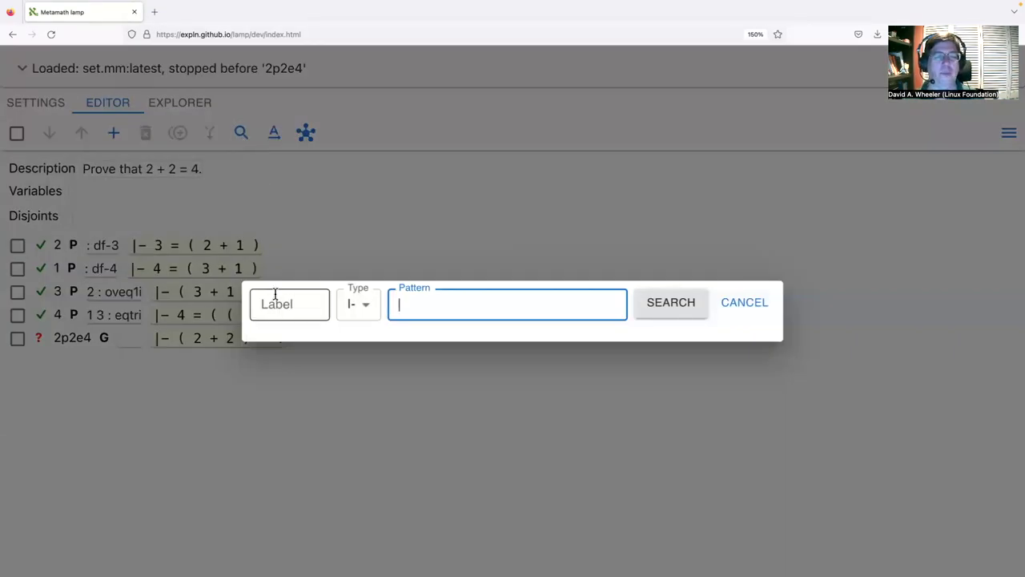
{"action": "left_click", "coordinate": [275, 297]}
{"action": "type", "text": "df-2"}
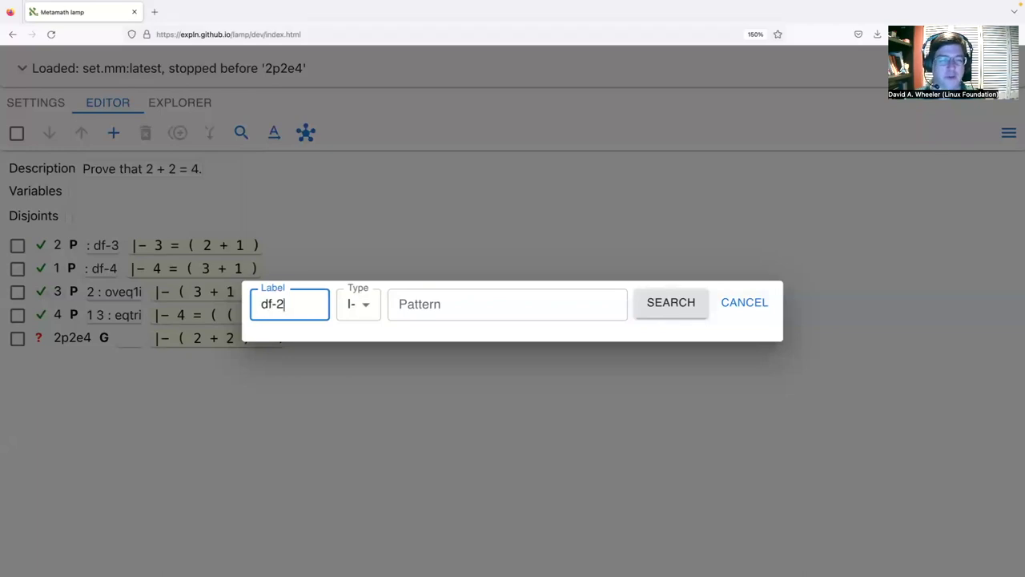
{"action": "left_click", "coordinate": [668, 308]}
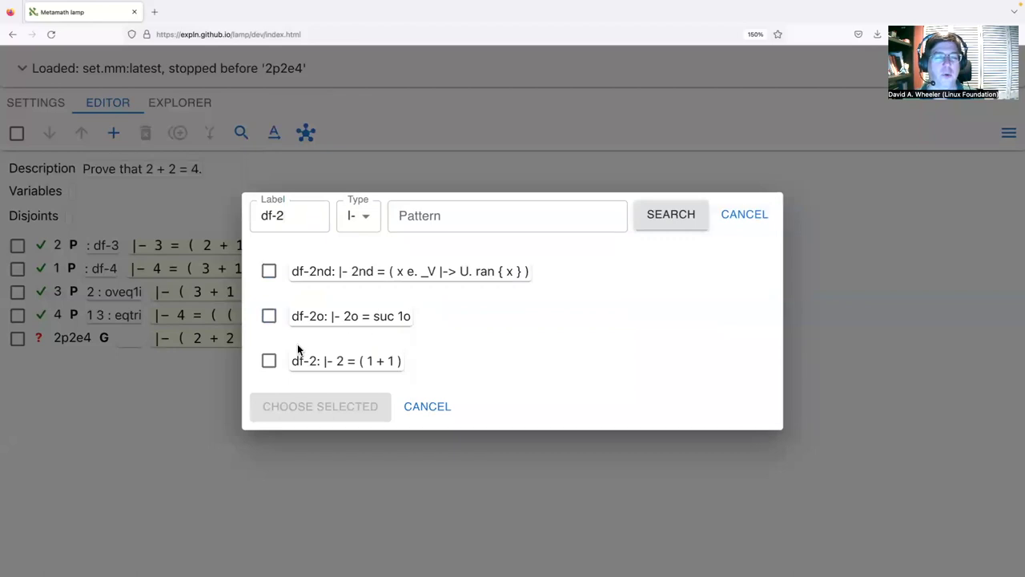
{"action": "left_click", "coordinate": [270, 360]}
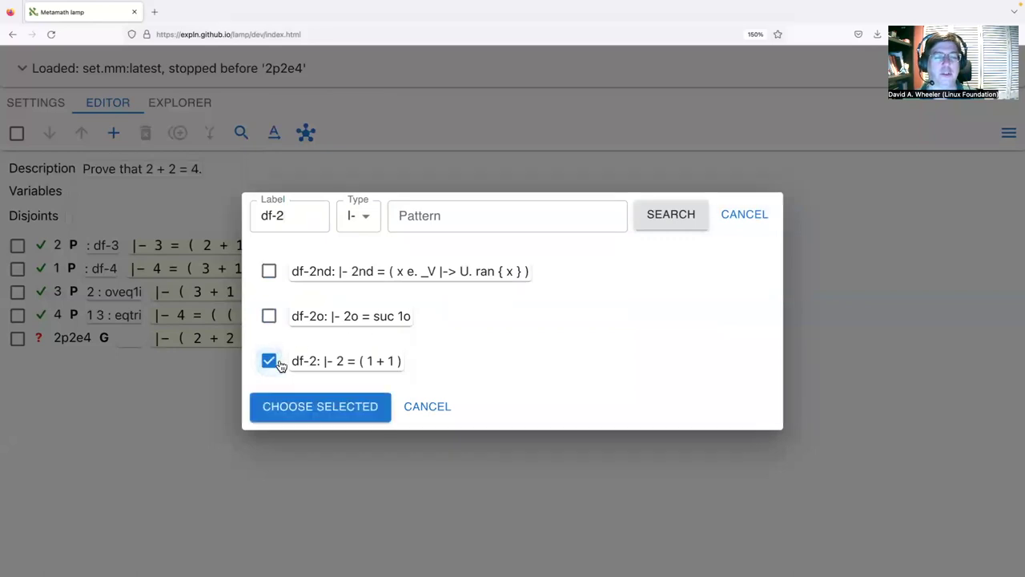
{"action": "left_click", "coordinate": [330, 408]}
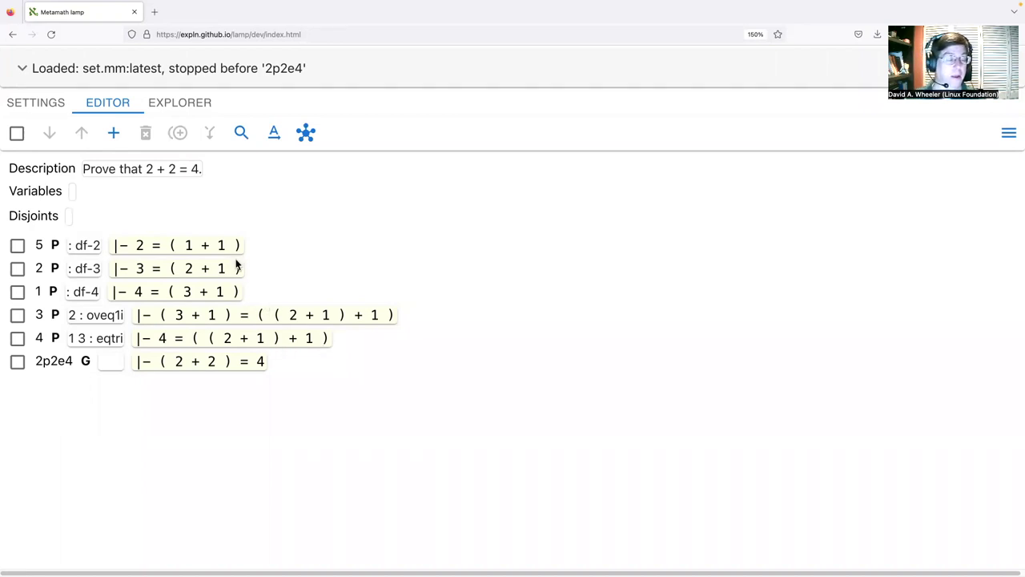
Step: Duplicate step 5 (df-2) and change the left side of the copy to ( 2 + 2 )
{"action": "left_click", "coordinate": [18, 246]}
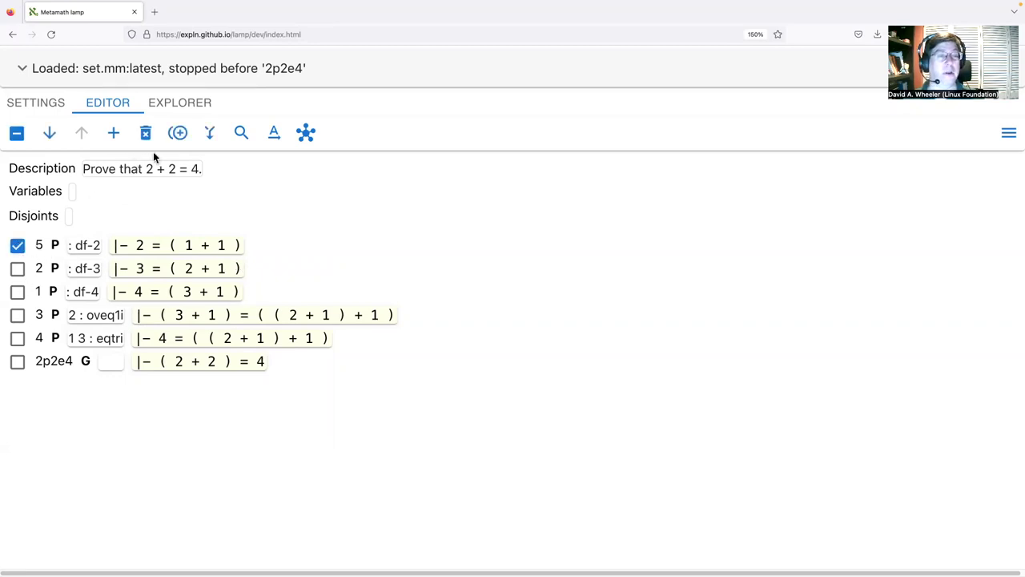
{"action": "left_click", "coordinate": [178, 134]}
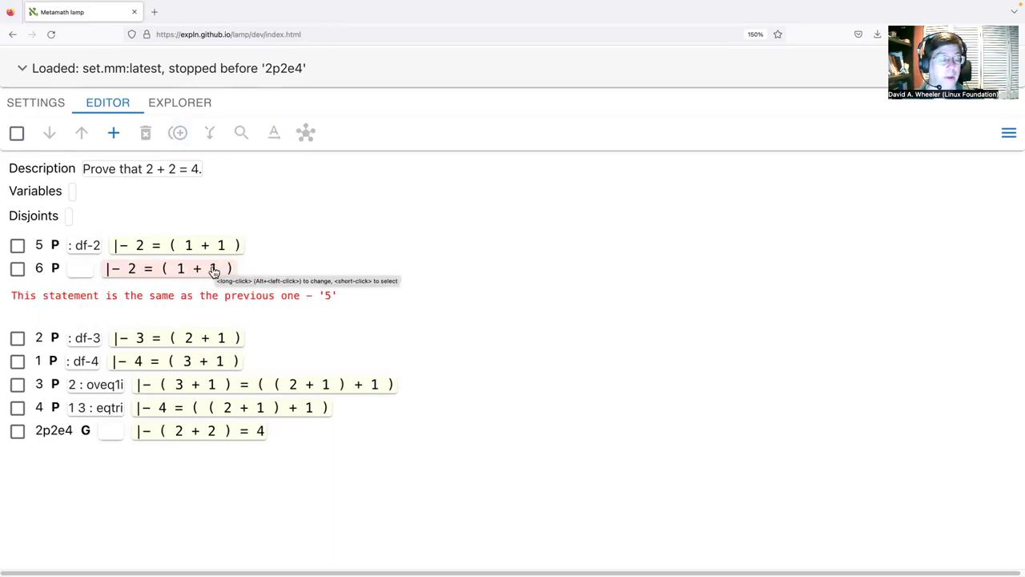
{"action": "left_click", "coordinate": [149, 273]}
{"action": "left_click", "coordinate": [138, 275]}
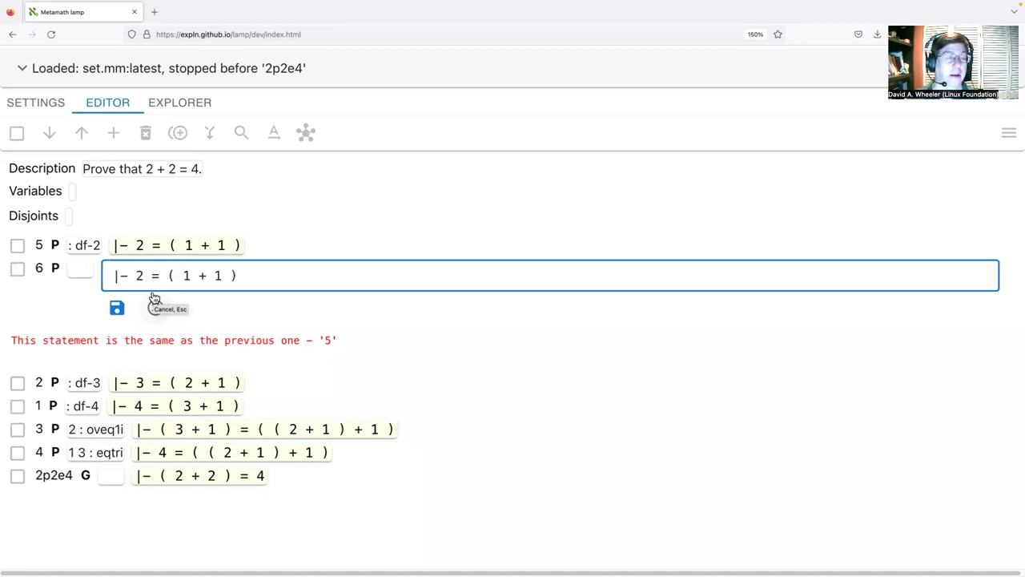
{"action": "type", "text": "(2"}
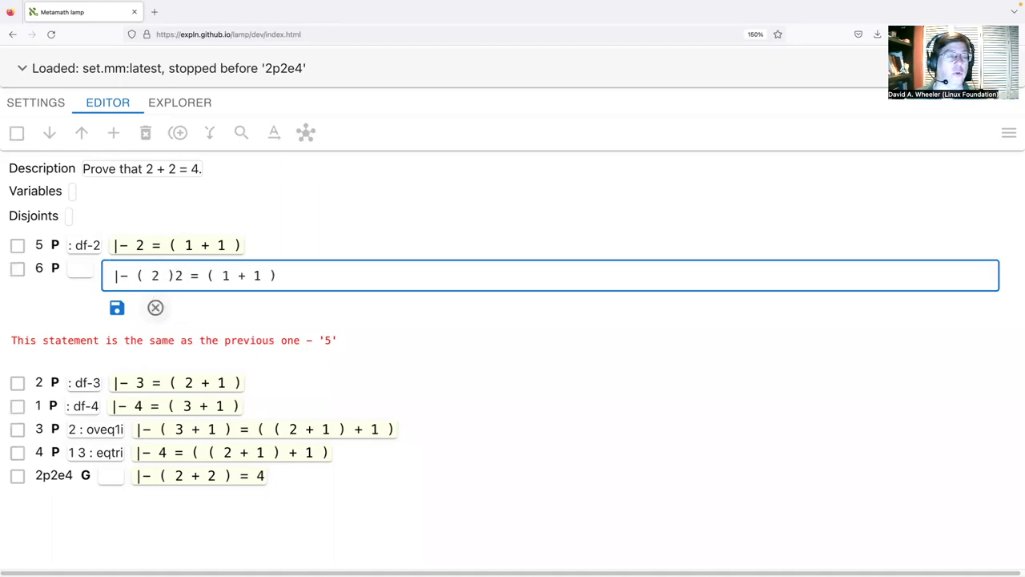
{"action": "key", "text": "Delete"}
{"action": "type", "text": "+ 2 "}
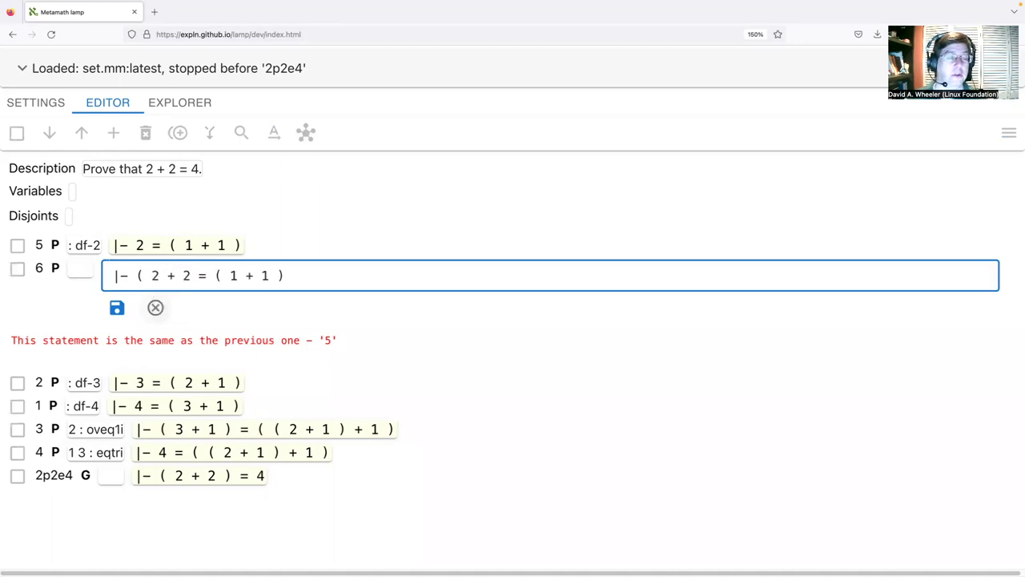
{"action": "type", "text": ")"}
{"action": "key", "text": "Right"}
{"action": "key", "text": "Right"}
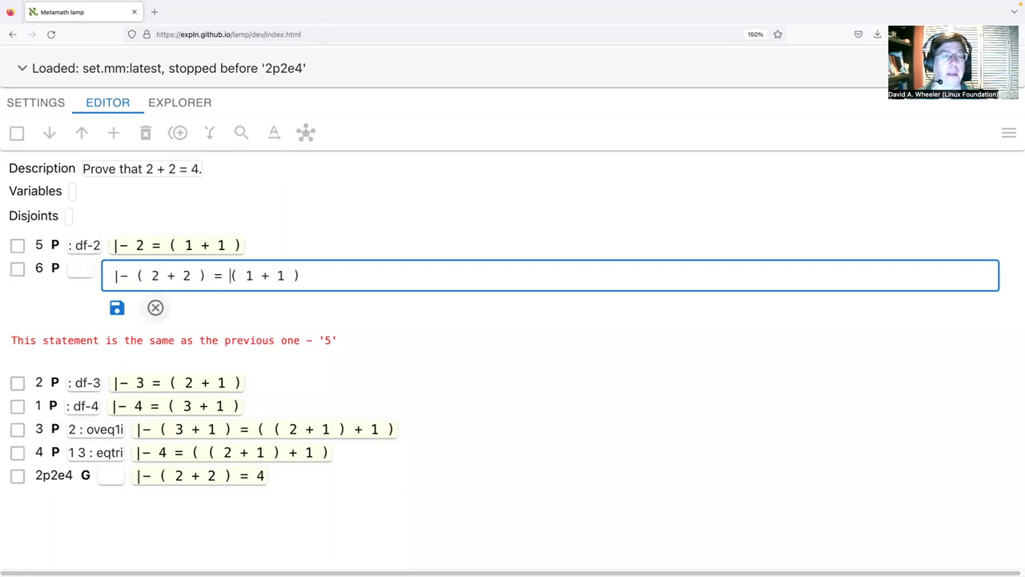
Step: Complete the right side of step 6 as ( 2 + ( 1 + 1 ) ) and unify all steps
{"action": "type", "text": "(2 +"}
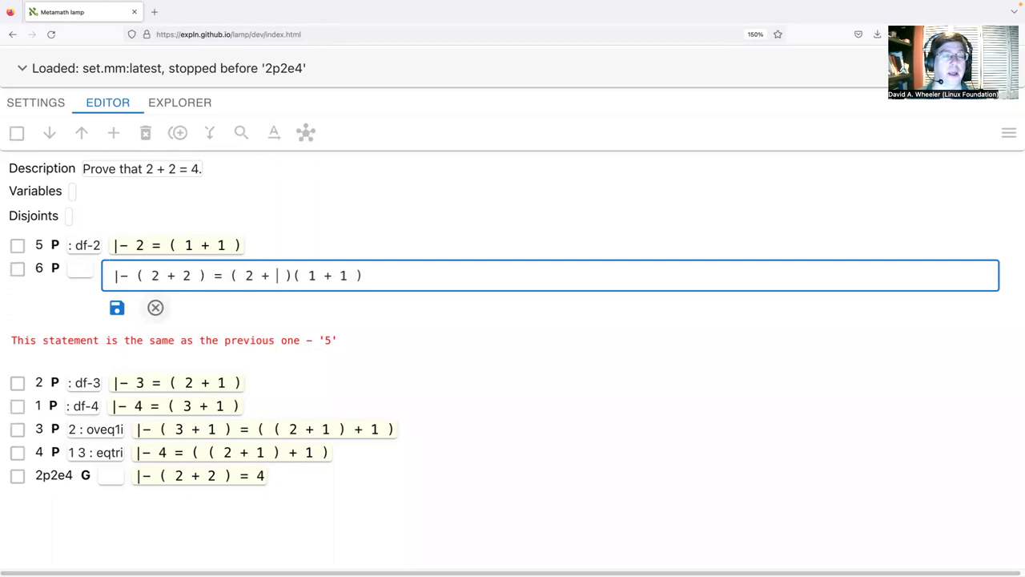
{"action": "key", "text": "Delete"}
{"action": "key", "text": "Right"}
{"action": "key", "text": "Right"}
{"action": "key", "text": "Right"}
{"action": "key", "text": "Right"}
{"action": "key", "text": "Right"}
{"action": "key", "text": "Right"}
{"action": "key", "text": "Right"}
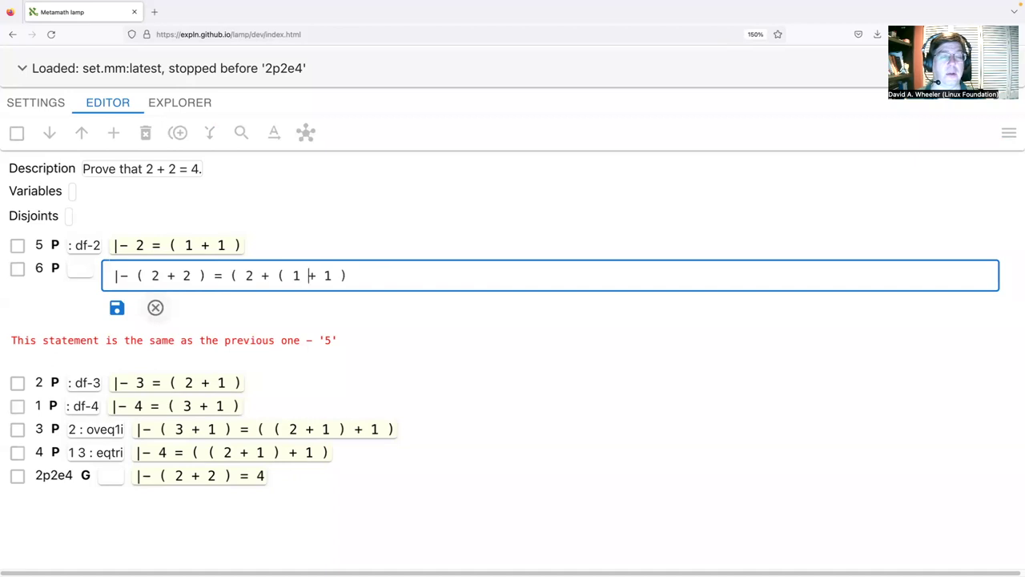
{"action": "key", "text": "Right"}
{"action": "key", "text": "Right"}
{"action": "type", "text": ")"}
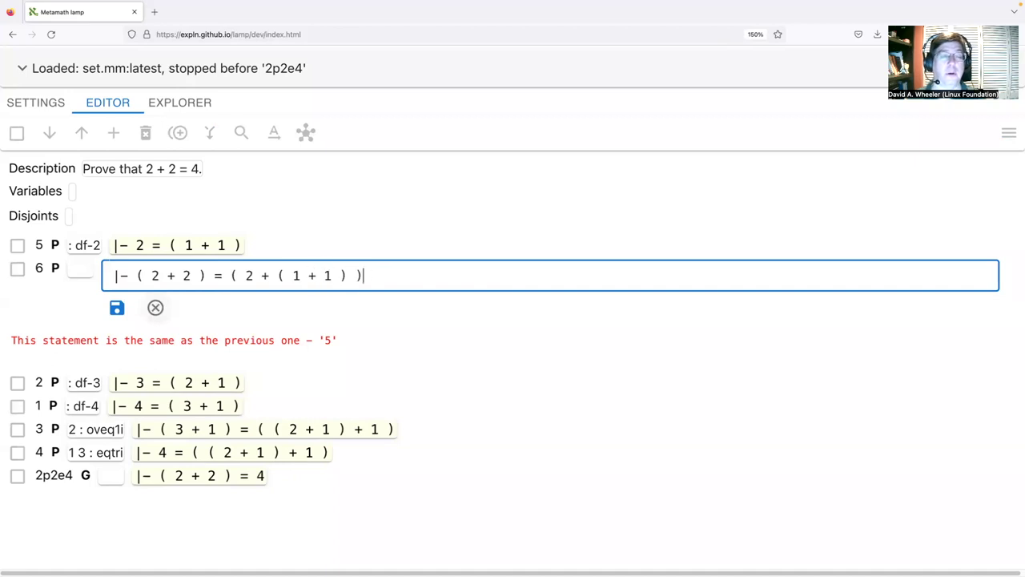
{"action": "key", "text": "Return"}
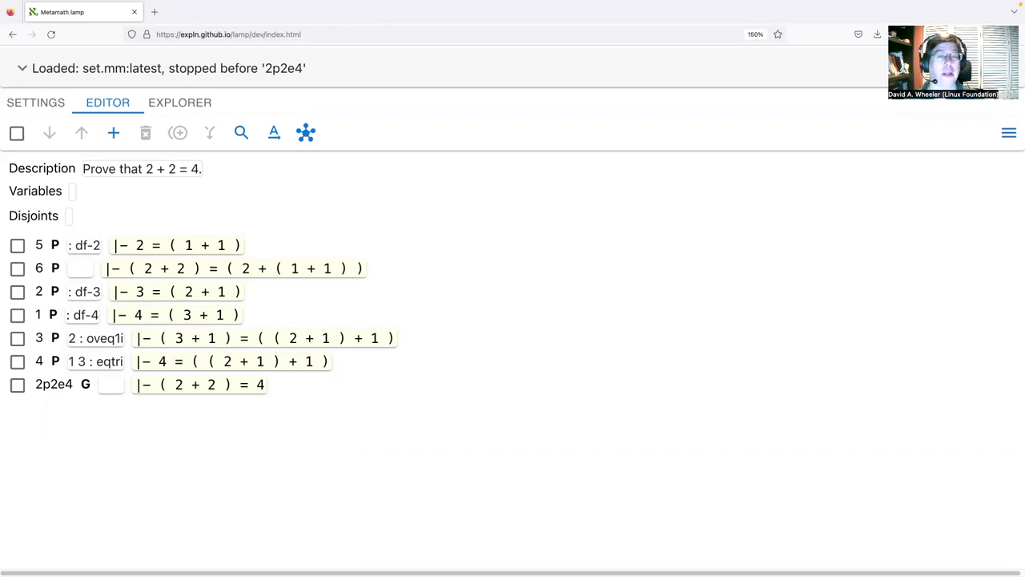
{"action": "left_click", "coordinate": [305, 133]}
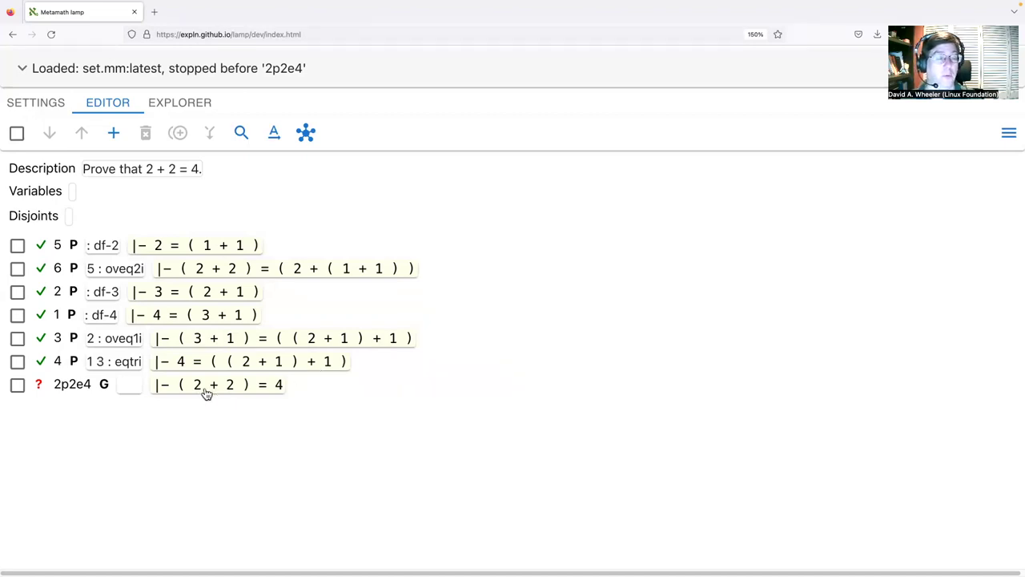
Step: Duplicate the goal step 2p2e4 and replace ( 2 + 2 ) in the copy with ( 2 + ( 1 + 1 ) )
{"action": "left_click", "coordinate": [16, 388]}
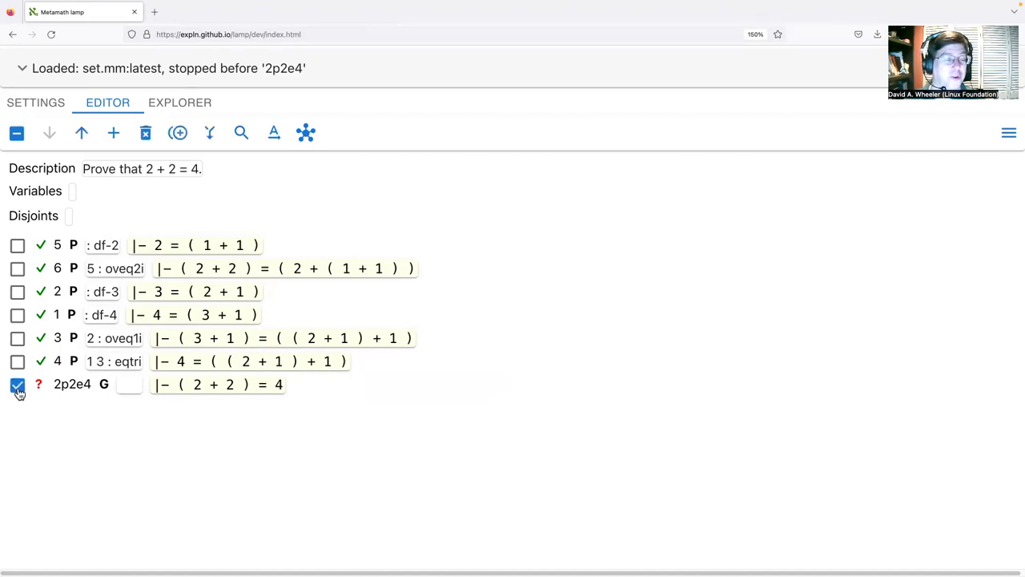
{"action": "left_click", "coordinate": [178, 140]}
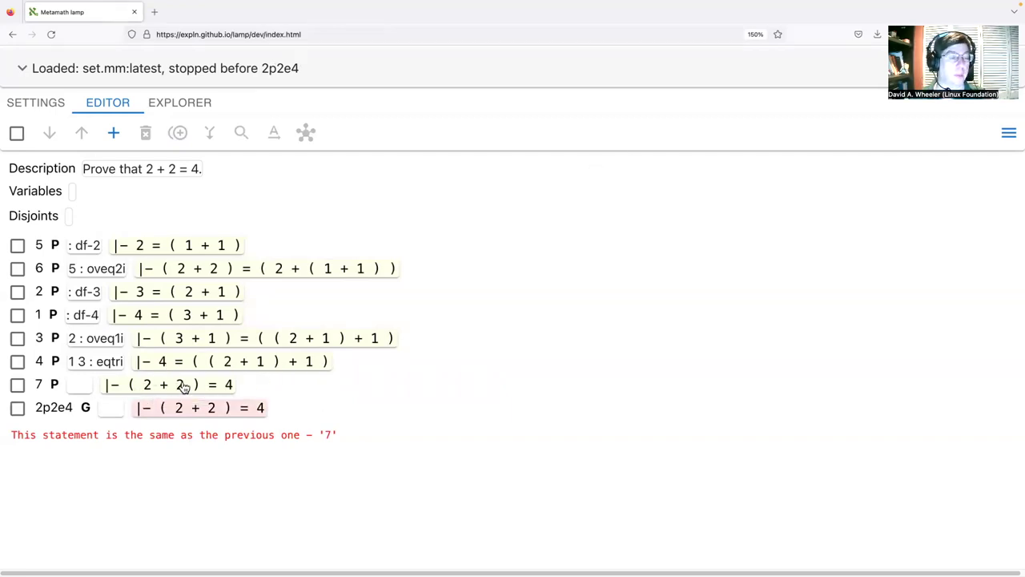
{"action": "left_click", "coordinate": [128, 388]}
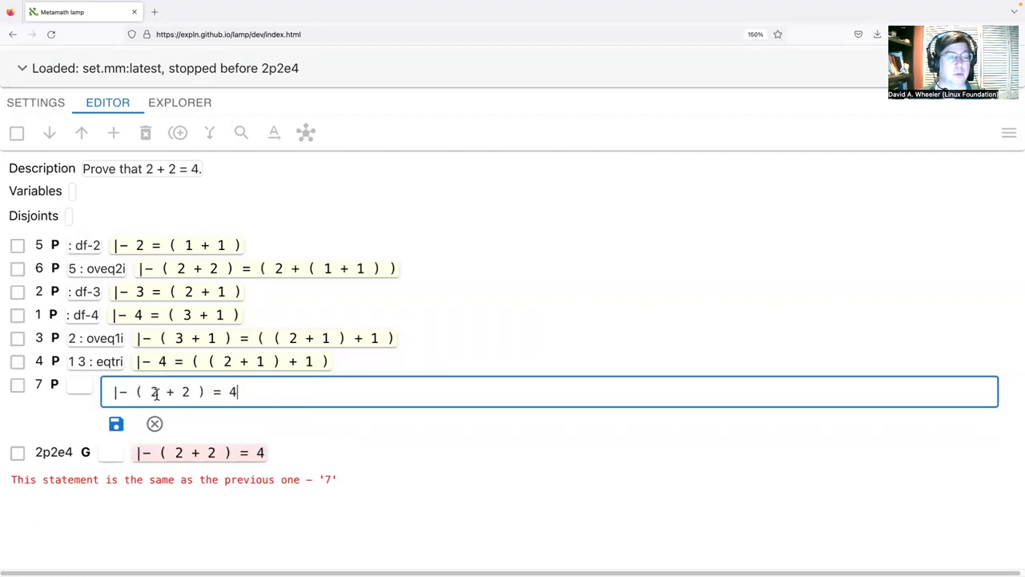
{"action": "left_click_drag", "start_coordinate": [137, 391], "coordinate": [207, 392]}
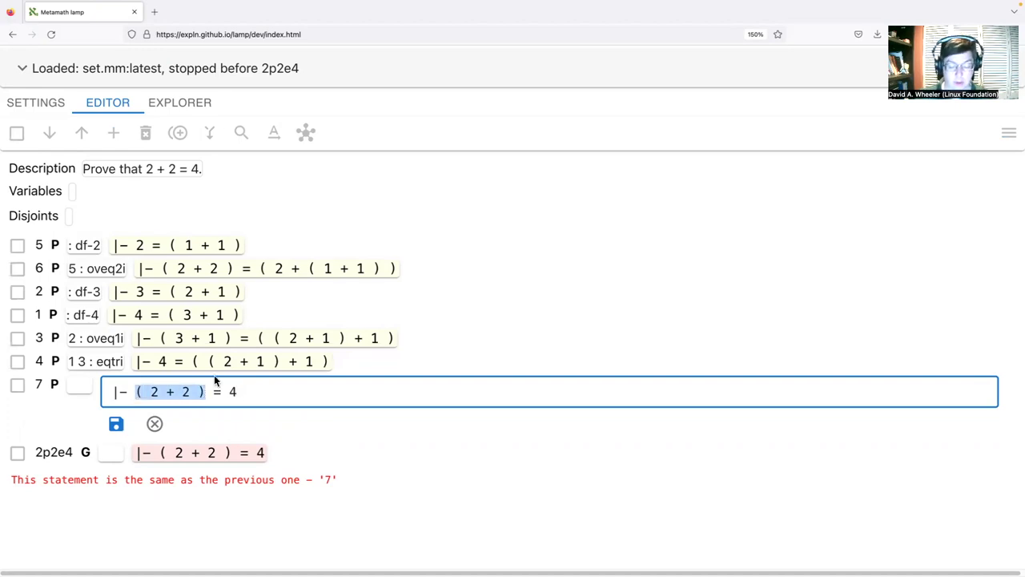
{"action": "type", "text": "( 2 "}
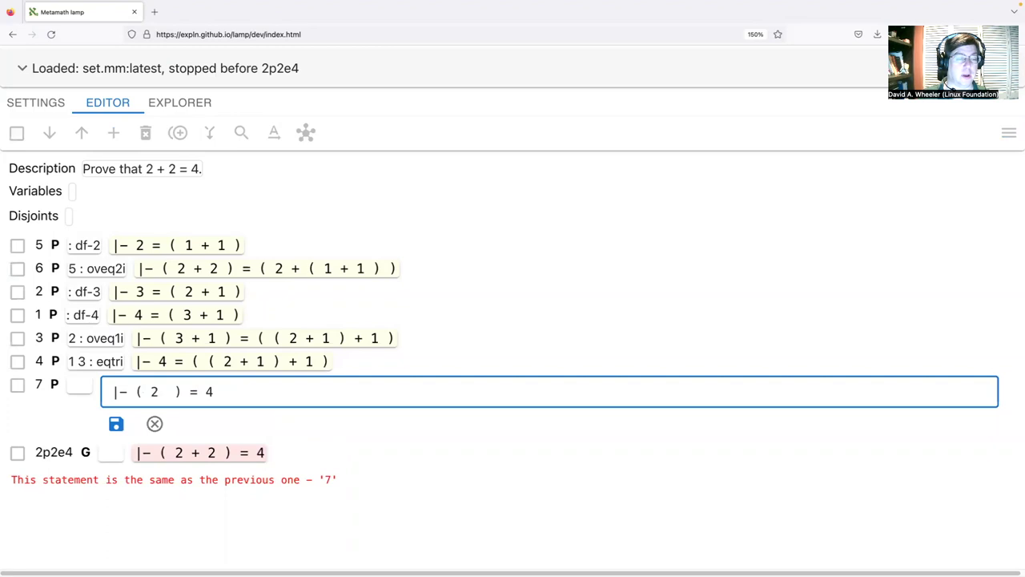
{"action": "type", "text": "+ ( 1 + 1"}
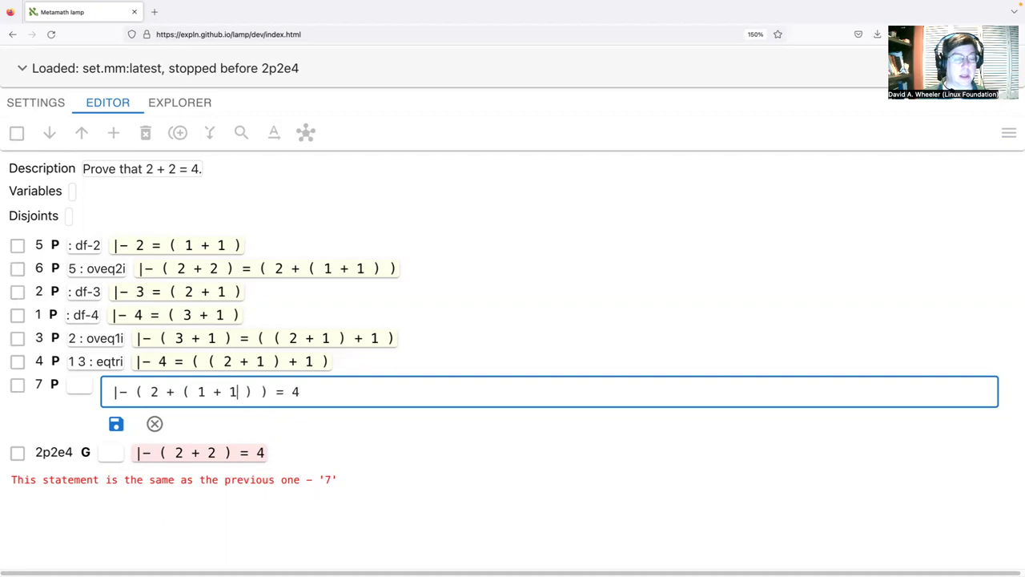
Step: Replace the 4 on the right side of step 7 with ( ( 2 + 1 ) + 1 )
{"action": "key", "text": "Right"}
{"action": "key", "text": "Right"}
{"action": "key", "text": "Right"}
{"action": "key", "text": "Right"}
{"action": "key", "text": "Right"}
{"action": "key", "text": "Right"}
{"action": "key", "text": "Right"}
{"action": "key", "text": "Right"}
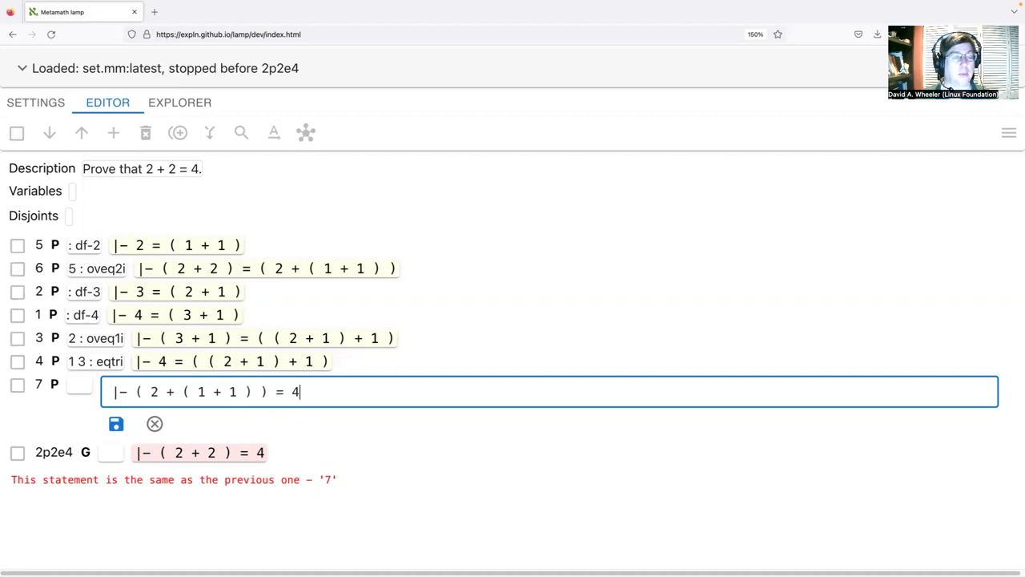
{"action": "key", "text": "BackSpace"}
{"action": "type", "text": "(  )"}
{"action": "key", "text": "Left"}
{"action": "key", "text": "Left"}
{"action": "type", "text": "(  )"}
{"action": "key", "text": "Left"}
{"action": "key", "text": "Left"}
{"action": "type", "text": "2 + 1"}
{"action": "key", "text": "Right"}
{"action": "key", "text": "Right"}
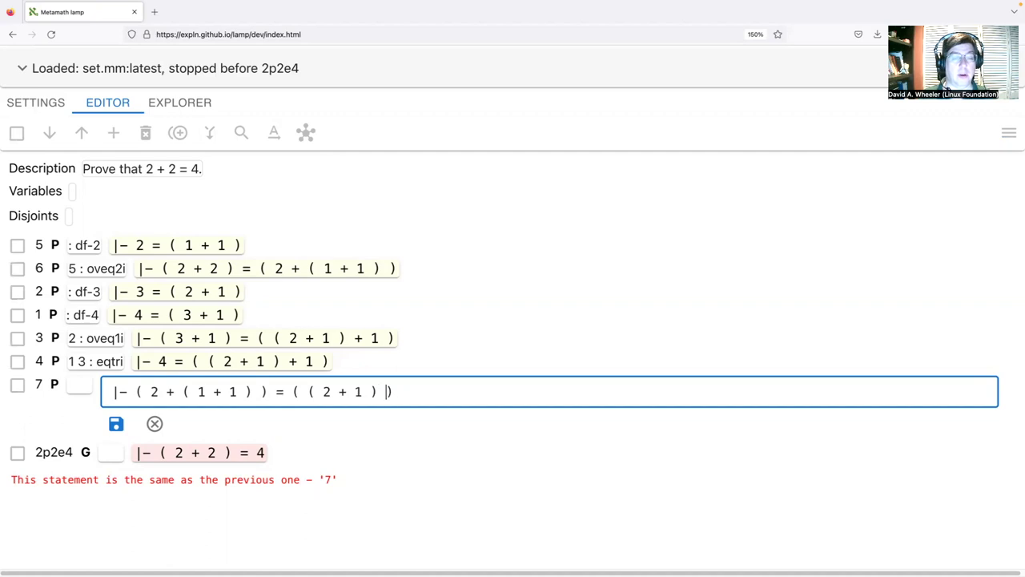
{"action": "type", "text": "+ 1"}
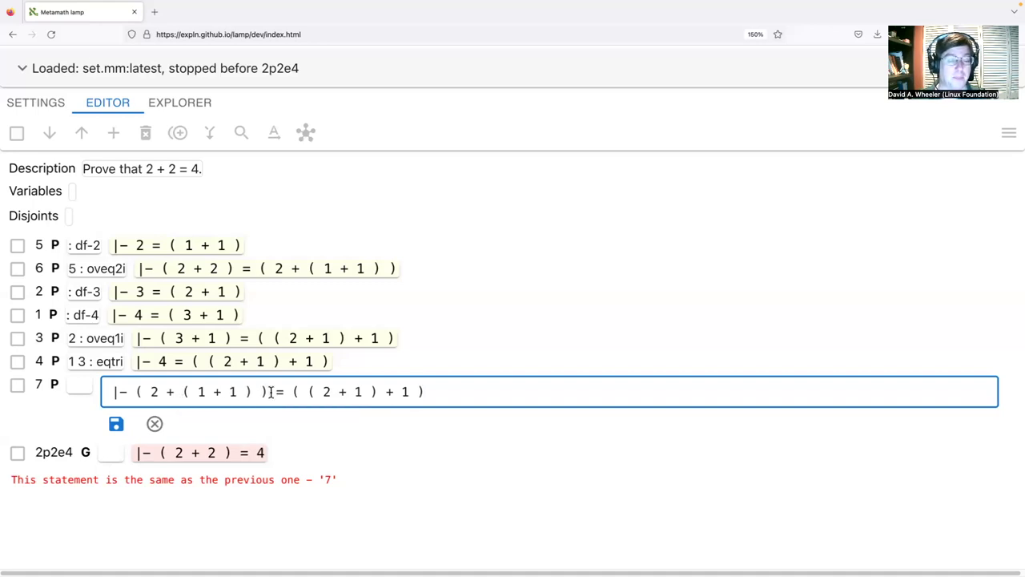
Step: Swap the sides of step 7 to |- ( ( 2 + 1 ) + 1 ) = ( 2 + ( 1 + 1 ) ) and unify all steps
{"action": "left_click_drag", "start_coordinate": [268, 392], "coordinate": [128, 392]}
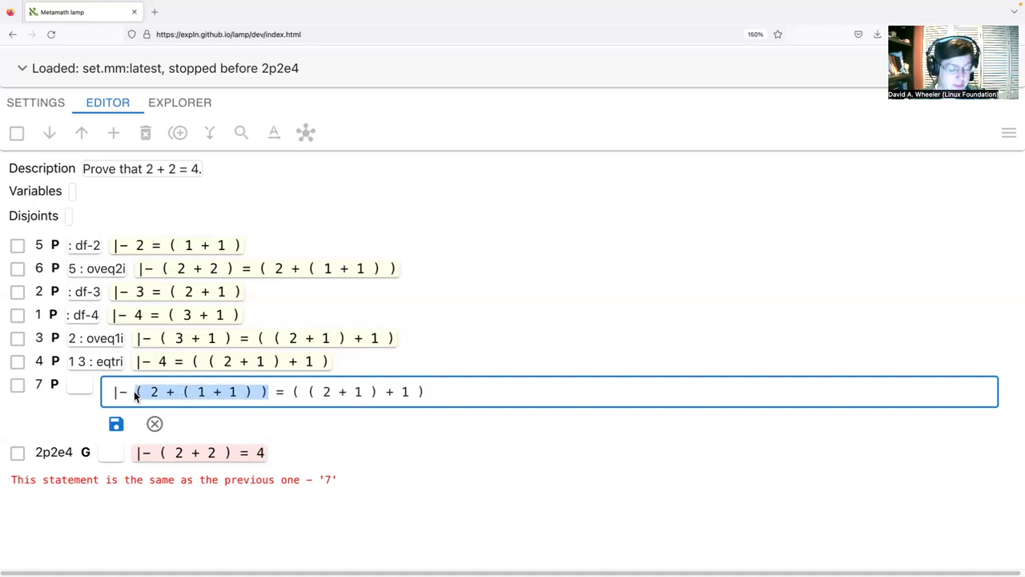
{"action": "key", "text": "ctrl+x"}
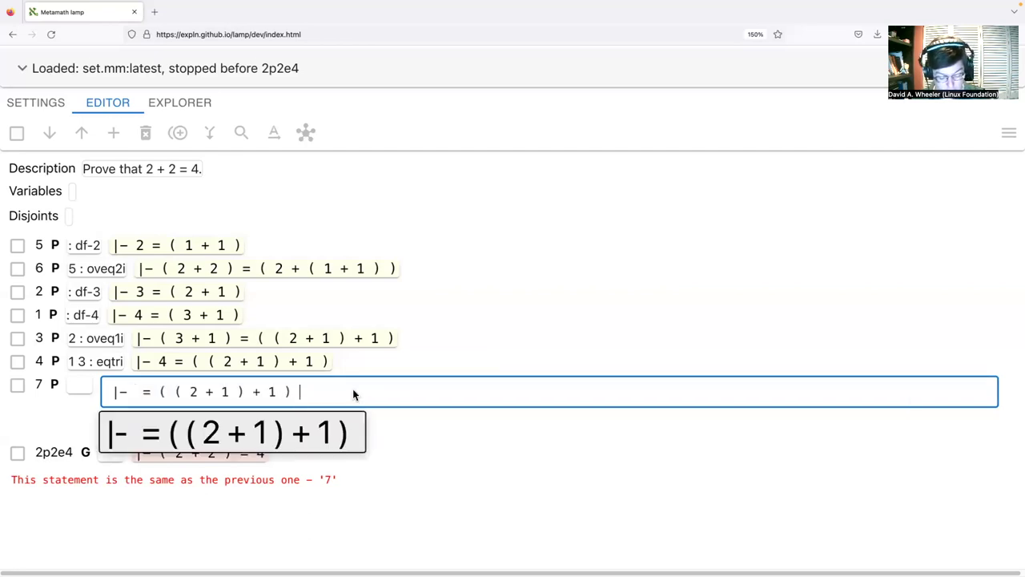
{"action": "key", "text": "ctrl+v"}
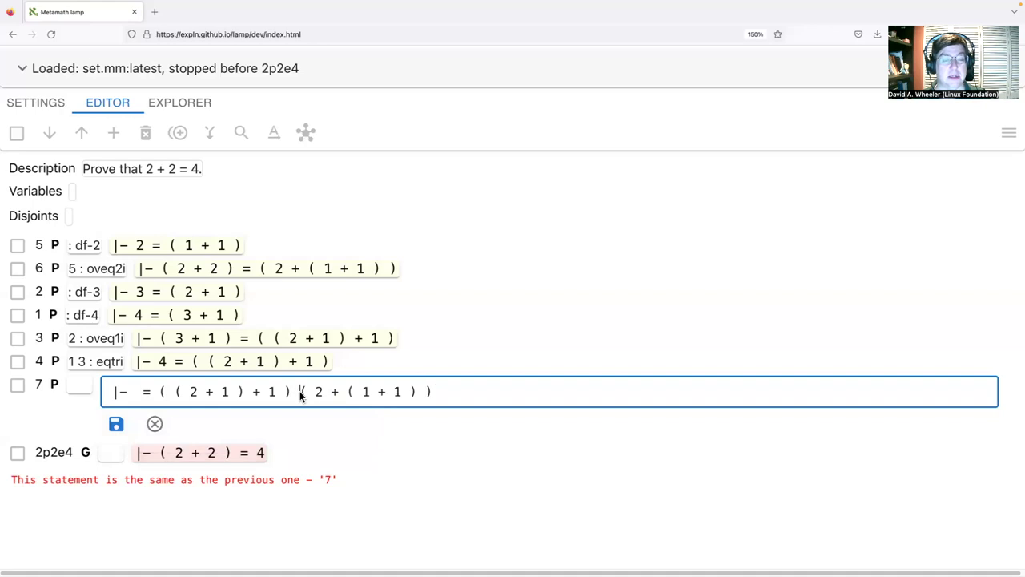
{"action": "left_click", "coordinate": [299, 391]}
{"action": "type", "text": "="}
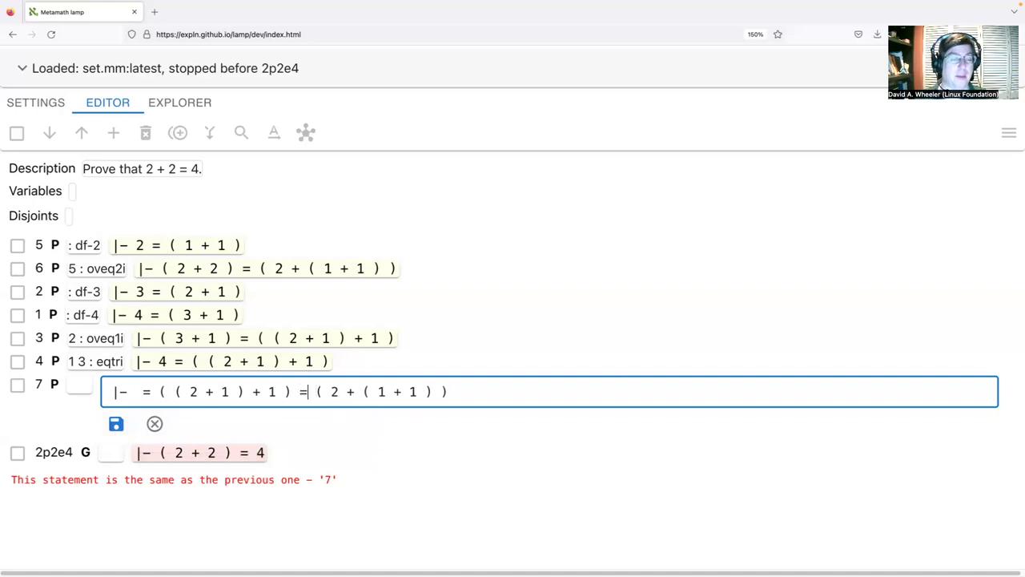
{"action": "key", "text": "Left"}
{"action": "key", "text": "Left"}
{"action": "key", "text": "Left"}
{"action": "key", "text": "Left"}
{"action": "key", "text": "Left"}
{"action": "key", "text": "Left"}
{"action": "key", "text": "Left"}
{"action": "key", "text": "Left"}
{"action": "key", "text": "Left"}
{"action": "key", "text": "Left"}
{"action": "key", "text": "Left"}
{"action": "key", "text": "Left"}
{"action": "key", "text": "Left"}
{"action": "key", "text": "Left"}
{"action": "key", "text": "Left"}
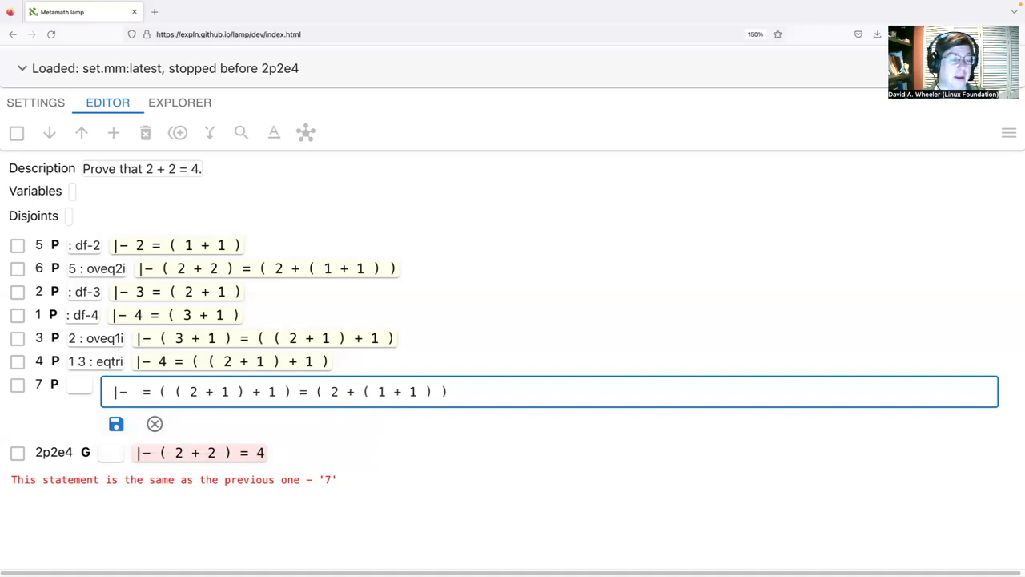
{"action": "key", "text": "BackSpace"}
{"action": "key", "text": "BackSpace"}
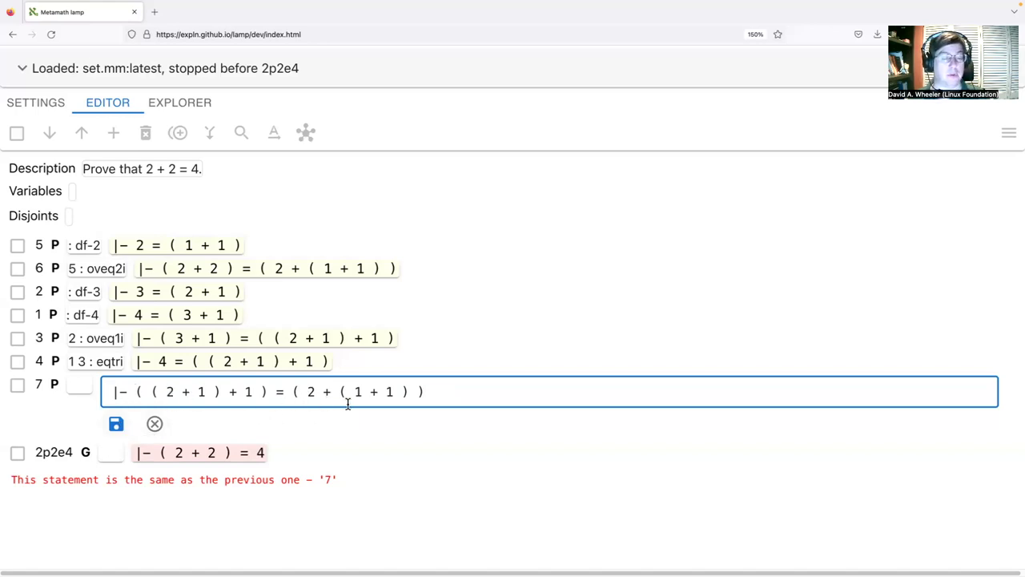
{"action": "left_click", "coordinate": [118, 423]}
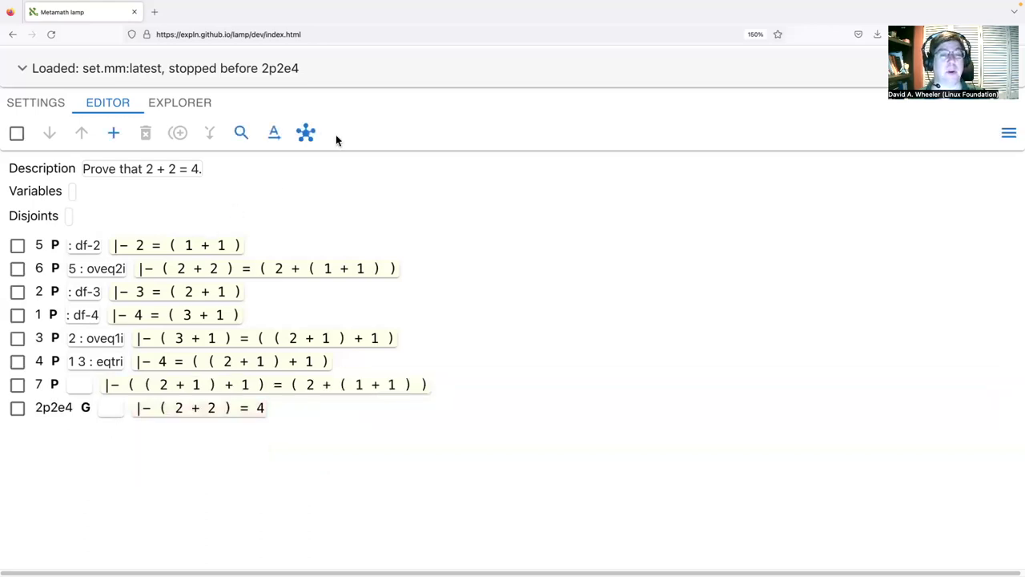
{"action": "left_click", "coordinate": [309, 137]}
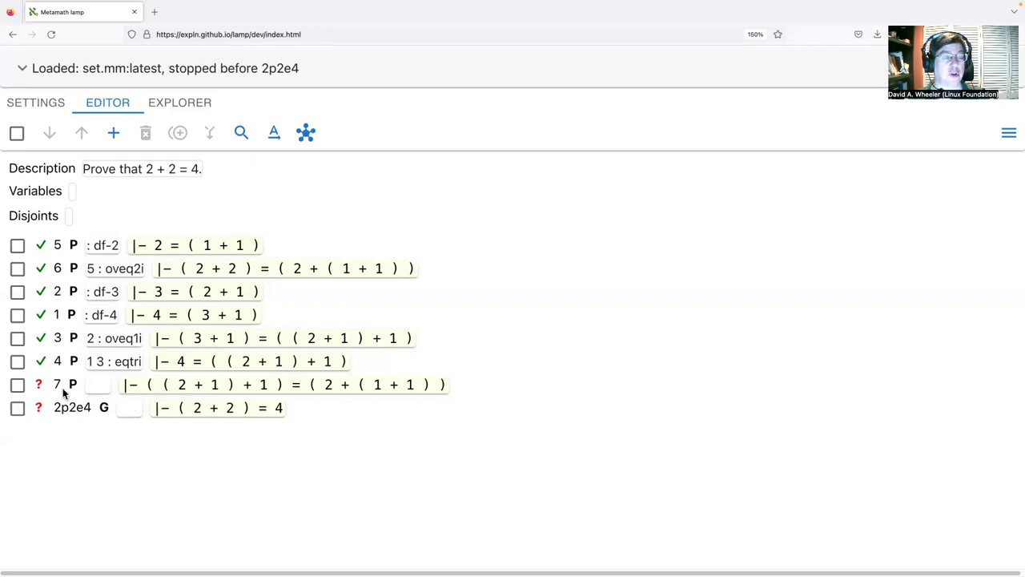
Step: Prove step 7 bottom-up with new disjoints and new variables disallowed, and apply the addassi result that uses 2cn and ax-1cn
{"action": "left_click", "coordinate": [18, 385]}
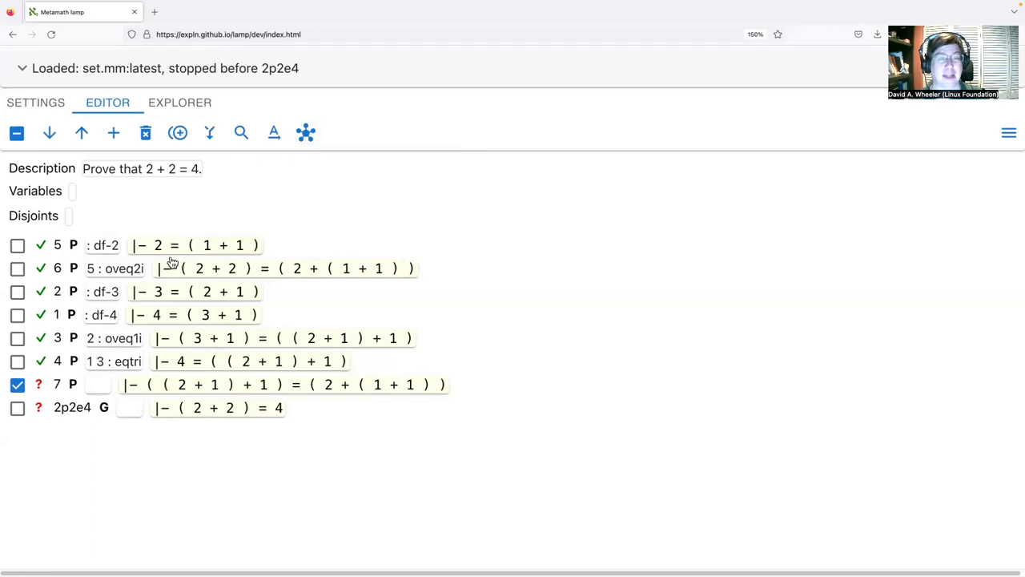
{"action": "left_click", "coordinate": [305, 137]}
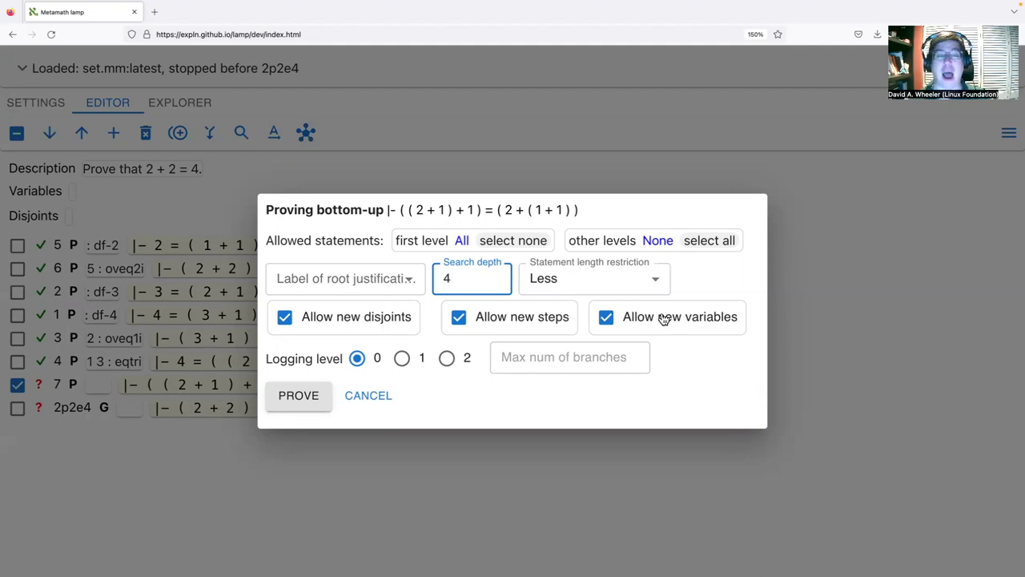
{"action": "left_click", "coordinate": [304, 325]}
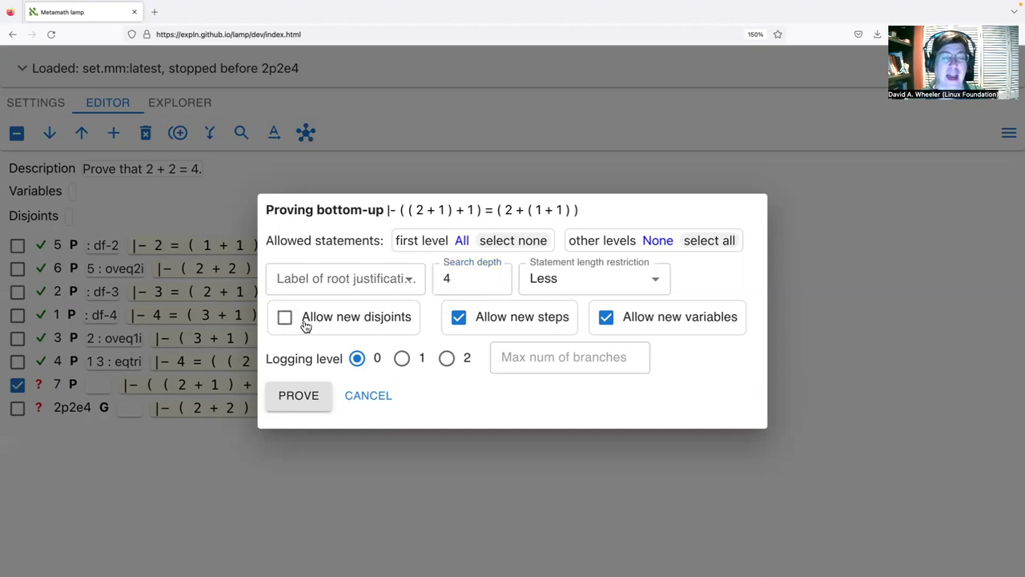
{"action": "left_click", "coordinate": [604, 318]}
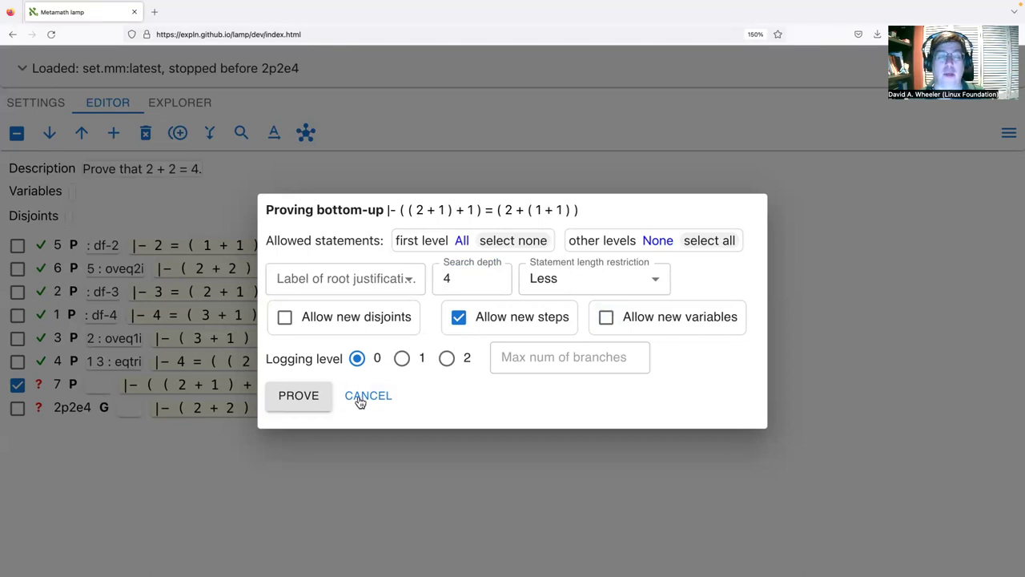
{"action": "left_click", "coordinate": [301, 396]}
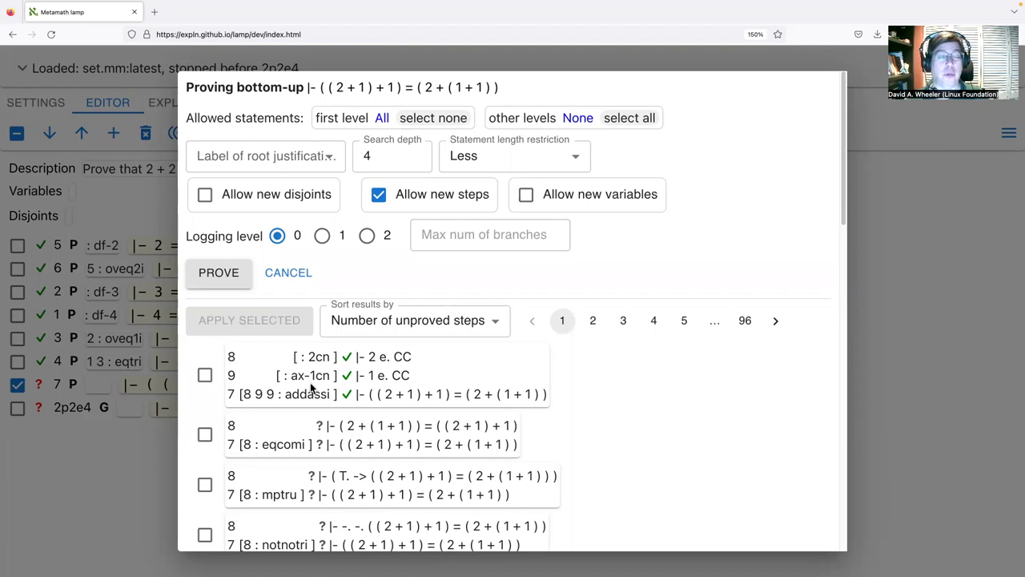
{"action": "left_click", "coordinate": [205, 376]}
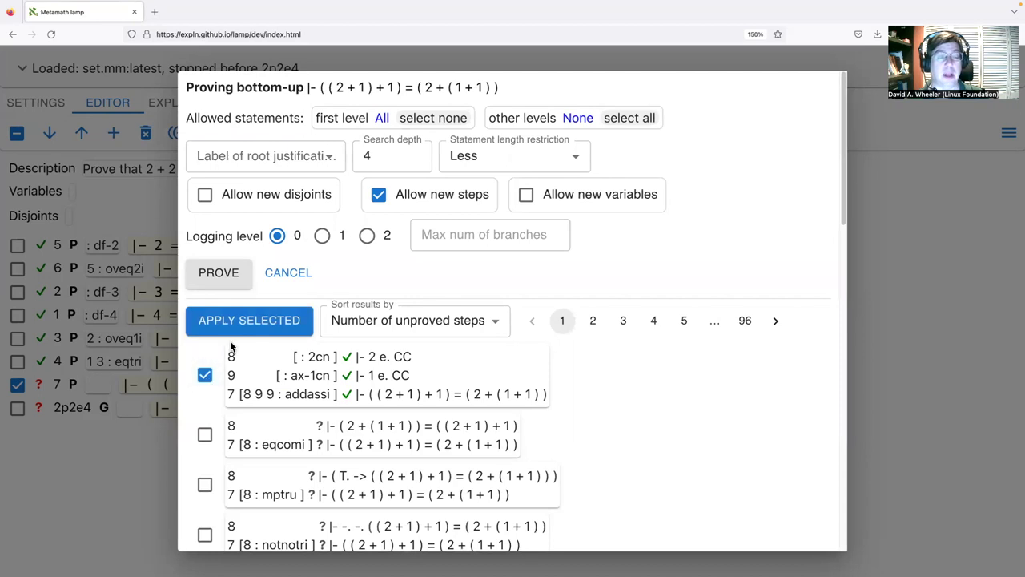
{"action": "left_click", "coordinate": [245, 321]}
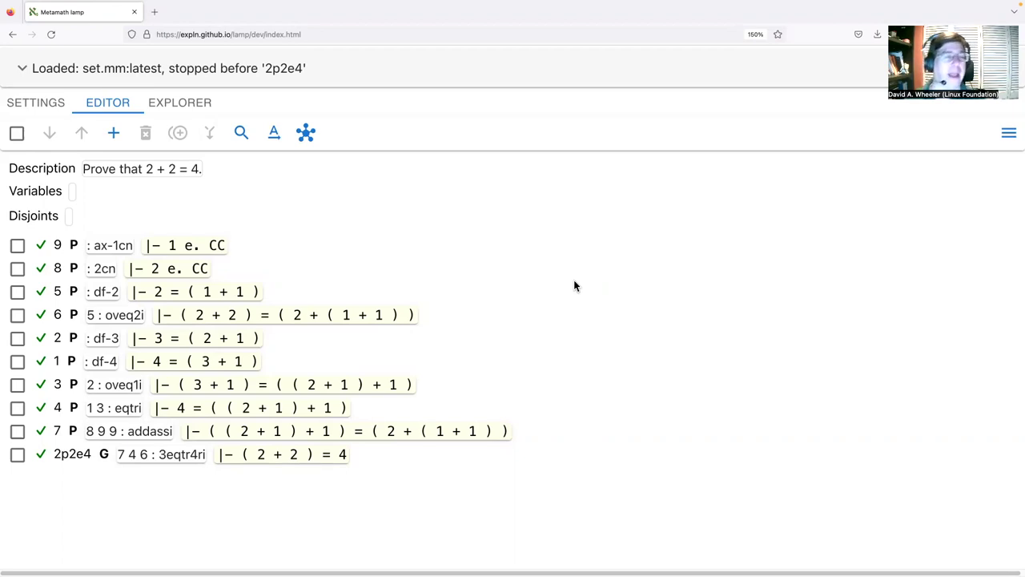
Step: Renumber the proof steps and unify all of them again
{"action": "left_click", "coordinate": [1009, 134]}
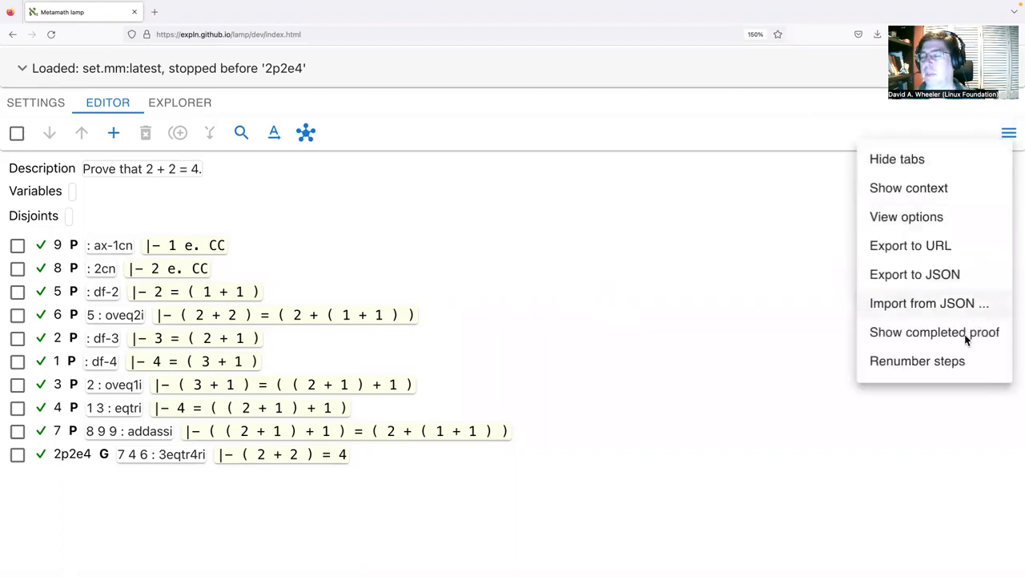
{"action": "left_click", "coordinate": [948, 361]}
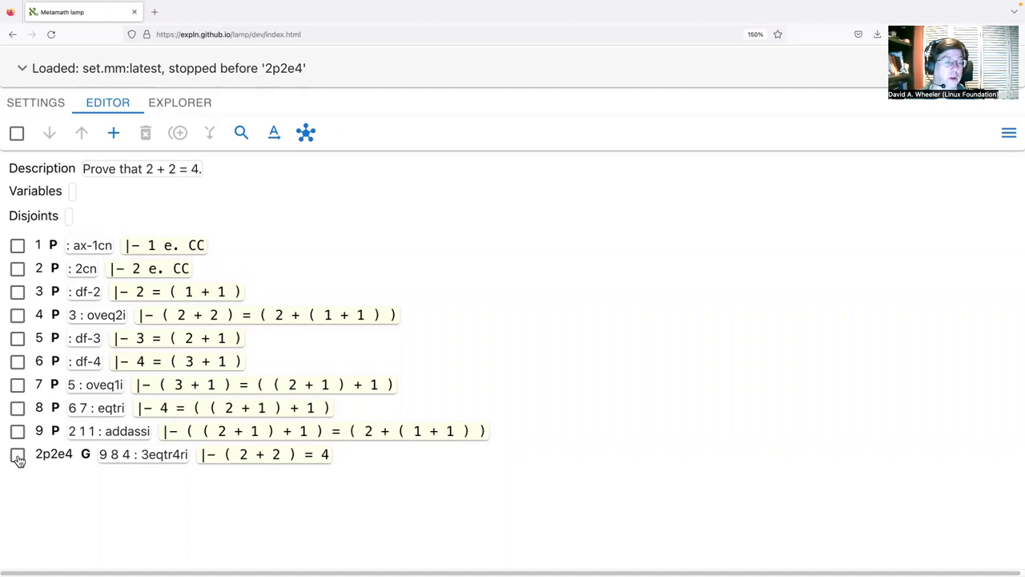
{"action": "left_click", "coordinate": [305, 135]}
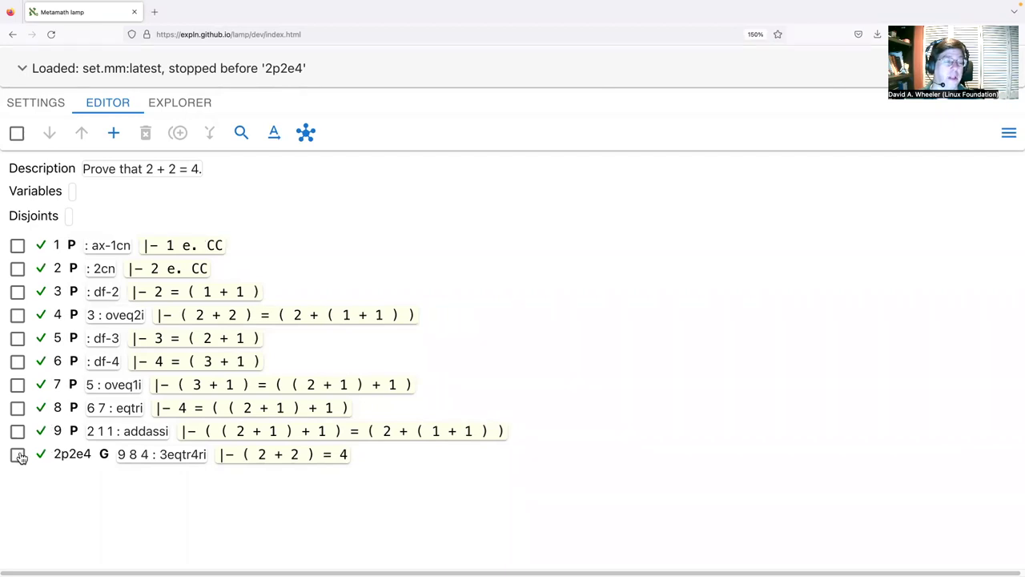
Step: Show the completed proof of the goal step 2p2e4 and copy its text
{"action": "left_click", "coordinate": [18, 454]}
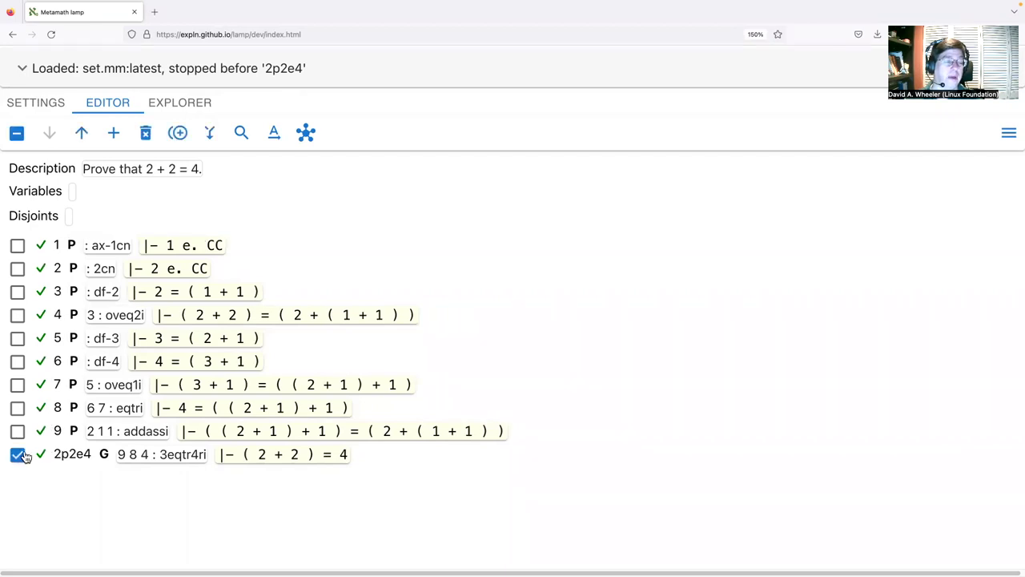
{"action": "left_click", "coordinate": [1007, 135]}
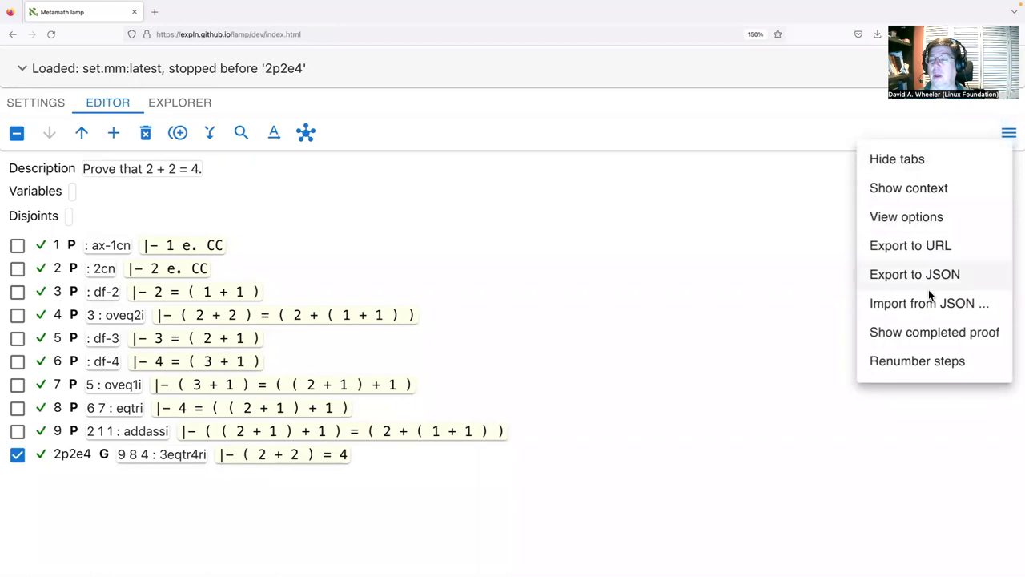
{"action": "left_click", "coordinate": [922, 335]}
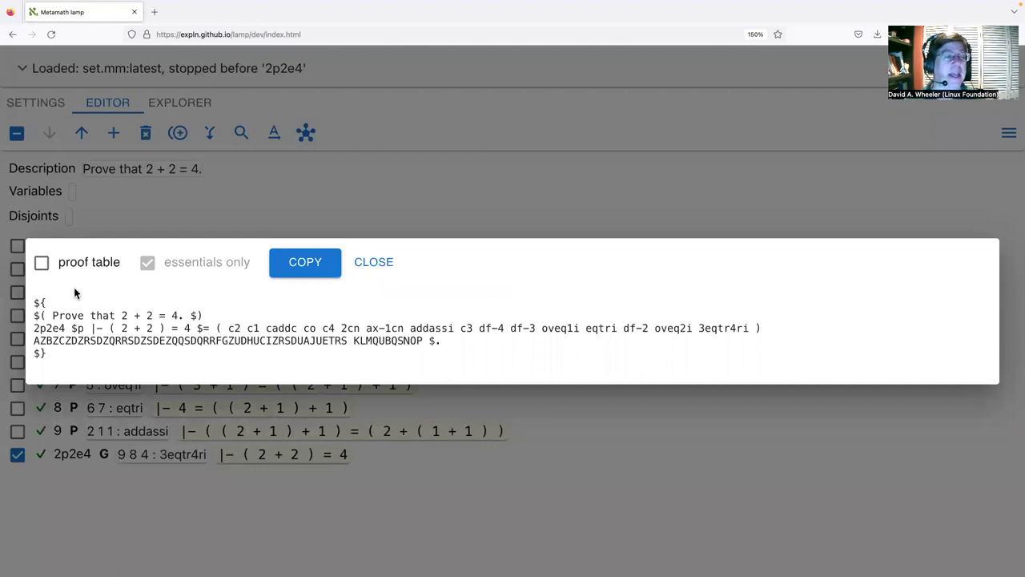
{"action": "left_click_drag", "start_coordinate": [60, 290], "coordinate": [101, 371]}
{"action": "left_click", "coordinate": [102, 366]}
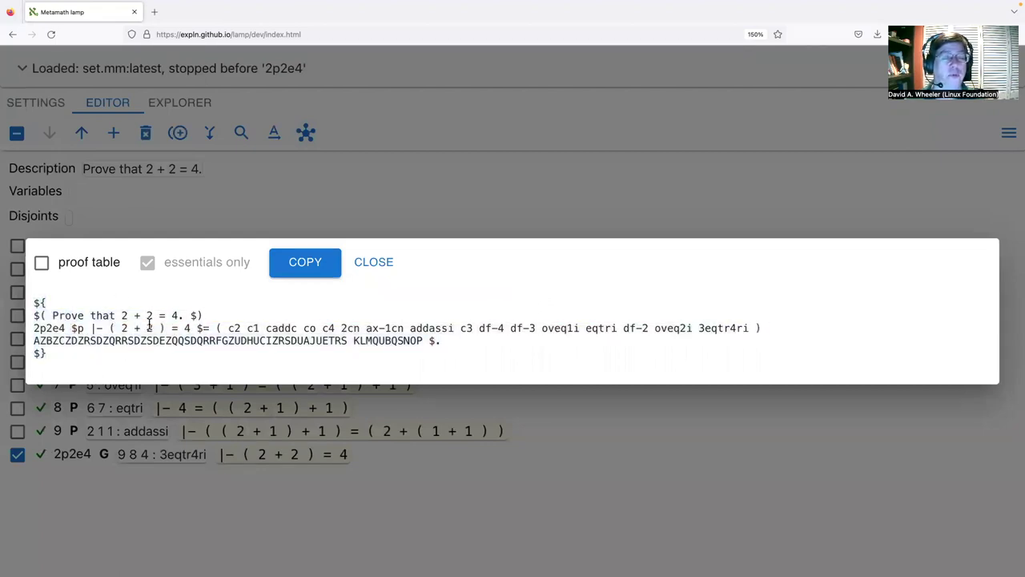
{"action": "left_click", "coordinate": [297, 265]}
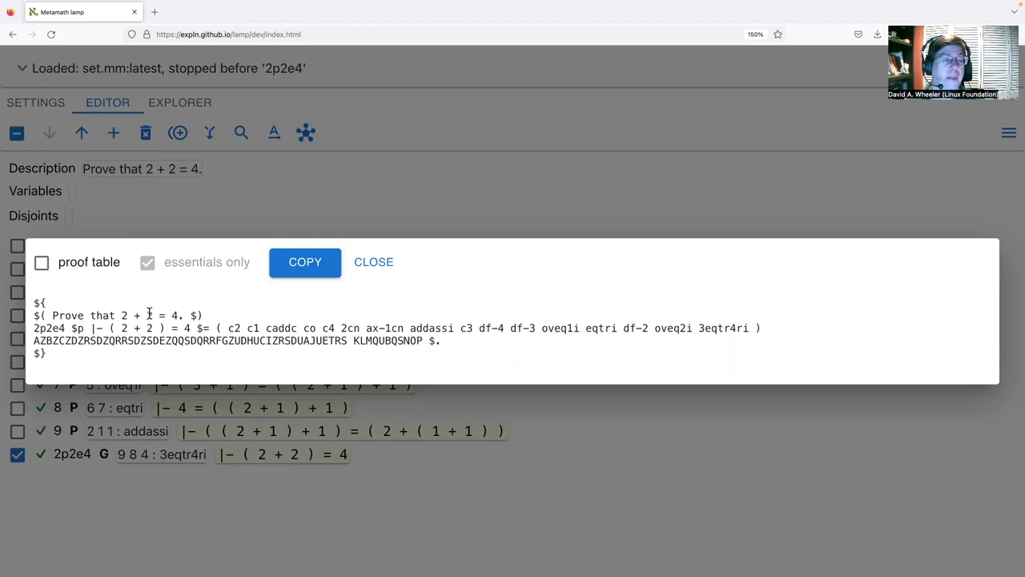
Step: Examine the theorem label and the compressed proof in the generated Metamath text
{"action": "double_click", "coordinate": [54, 329]}
{"action": "left_click", "coordinate": [34, 329]}
{"action": "left_click_drag", "start_coordinate": [34, 329], "coordinate": [59, 329]}
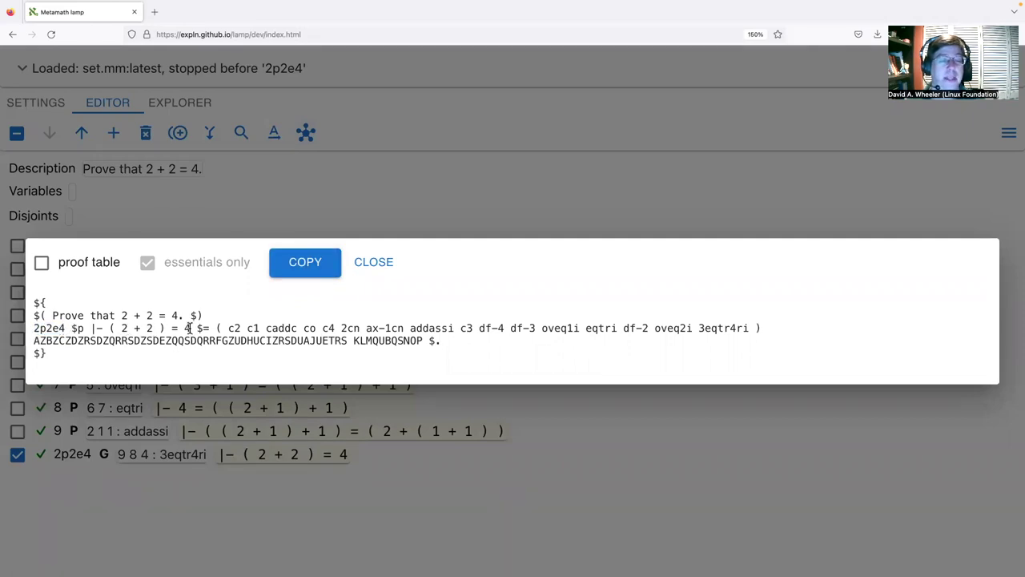
{"action": "left_click_drag", "start_coordinate": [209, 329], "coordinate": [407, 355]}
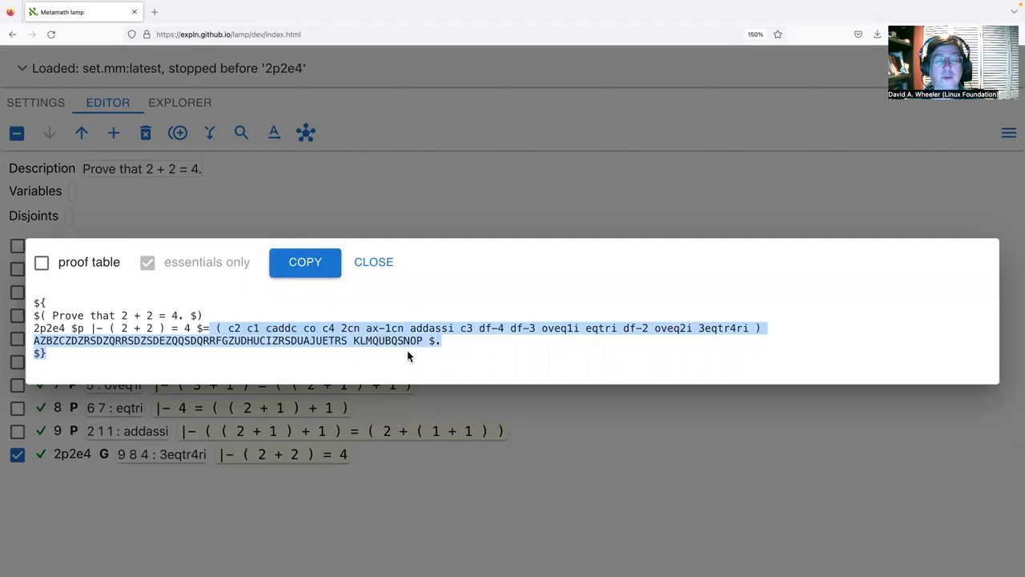
{"action": "left_click", "coordinate": [447, 346]}
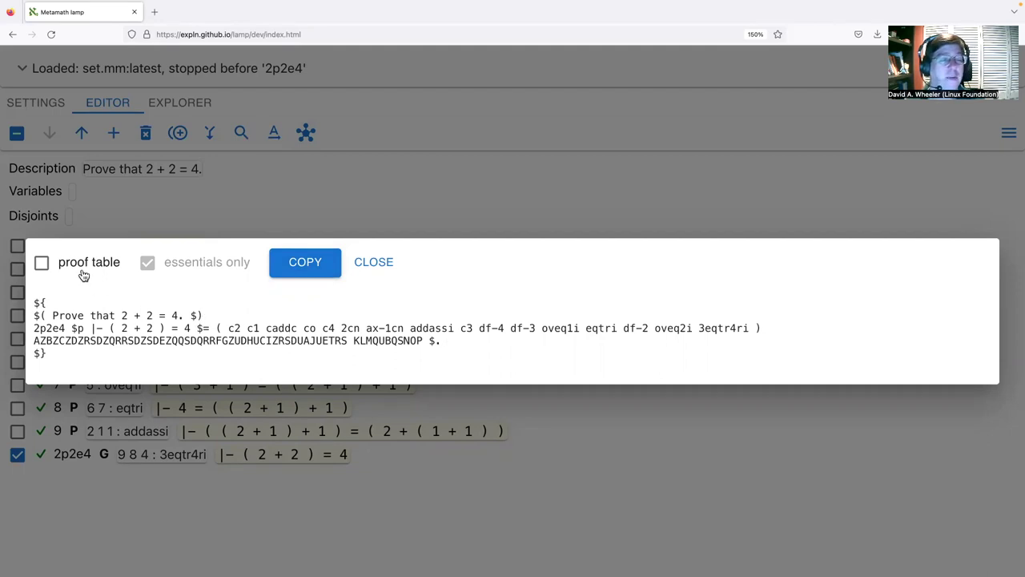
Step: View the proof table of 2p2e4 both with essentials only and with all steps, and close the completed proof
{"action": "left_click", "coordinate": [43, 262]}
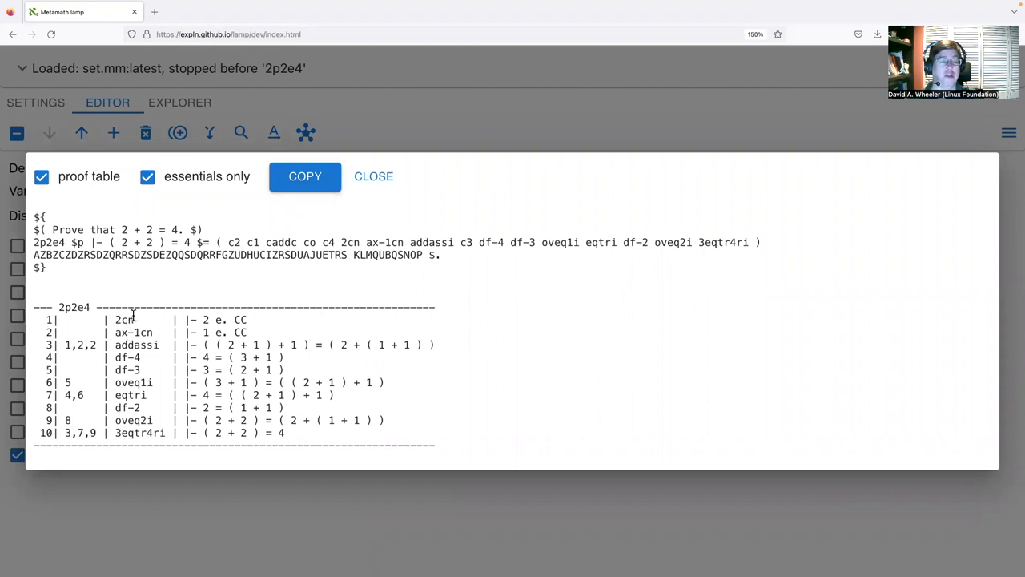
{"action": "double_click", "coordinate": [80, 437]}
{"action": "left_click", "coordinate": [203, 382]}
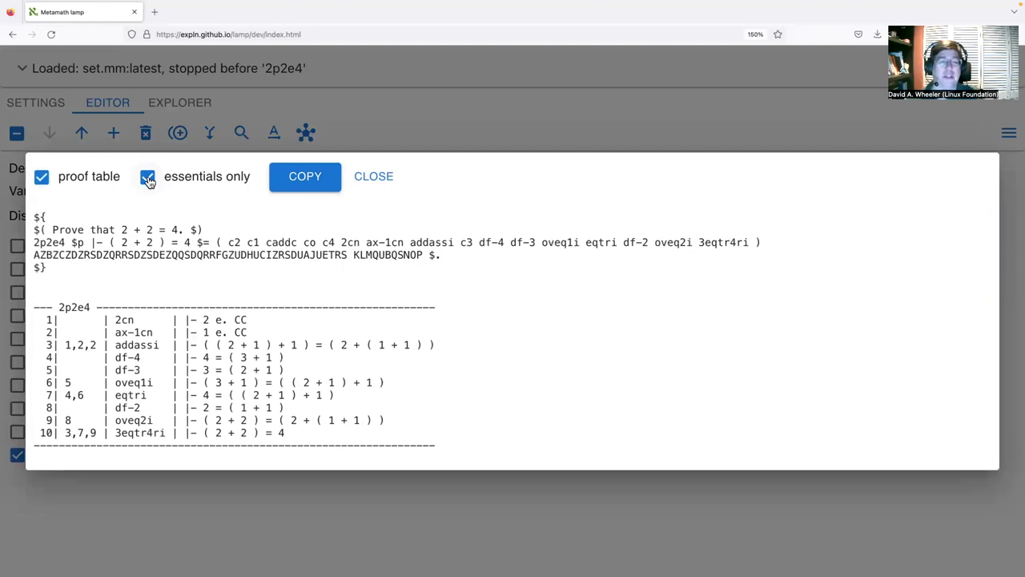
{"action": "left_click", "coordinate": [147, 178]}
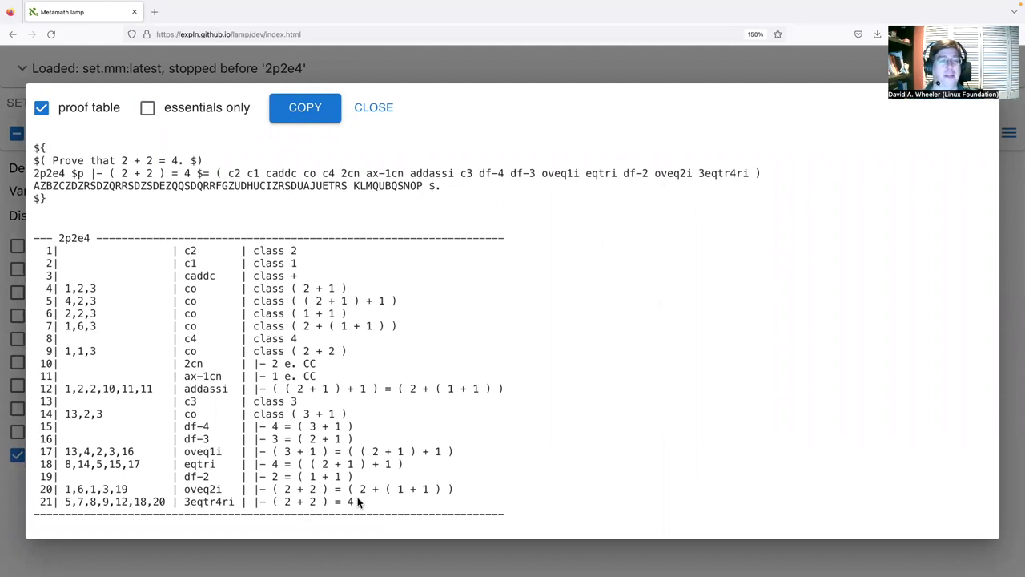
{"action": "left_click", "coordinate": [149, 112]}
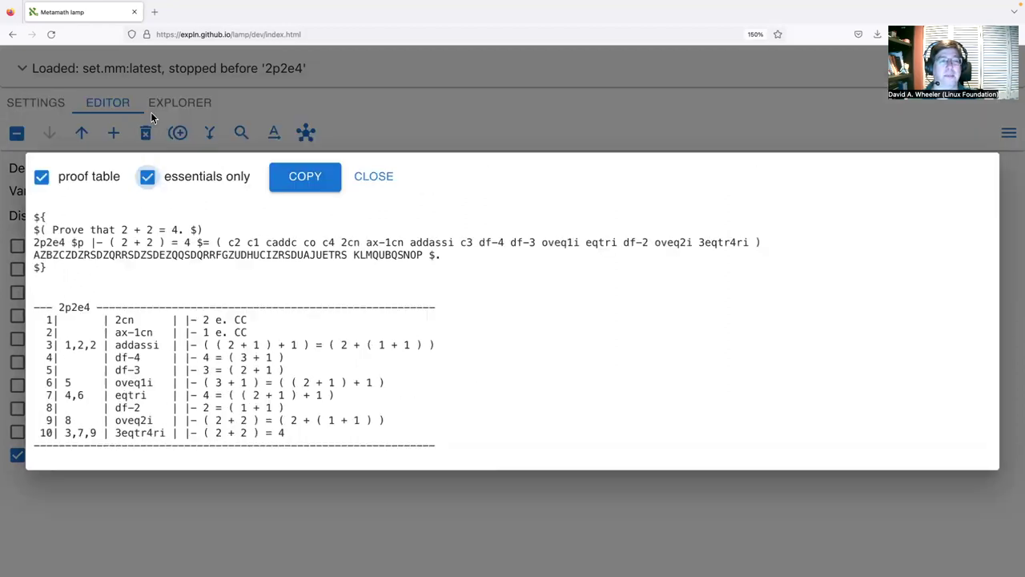
{"action": "left_click", "coordinate": [373, 179]}
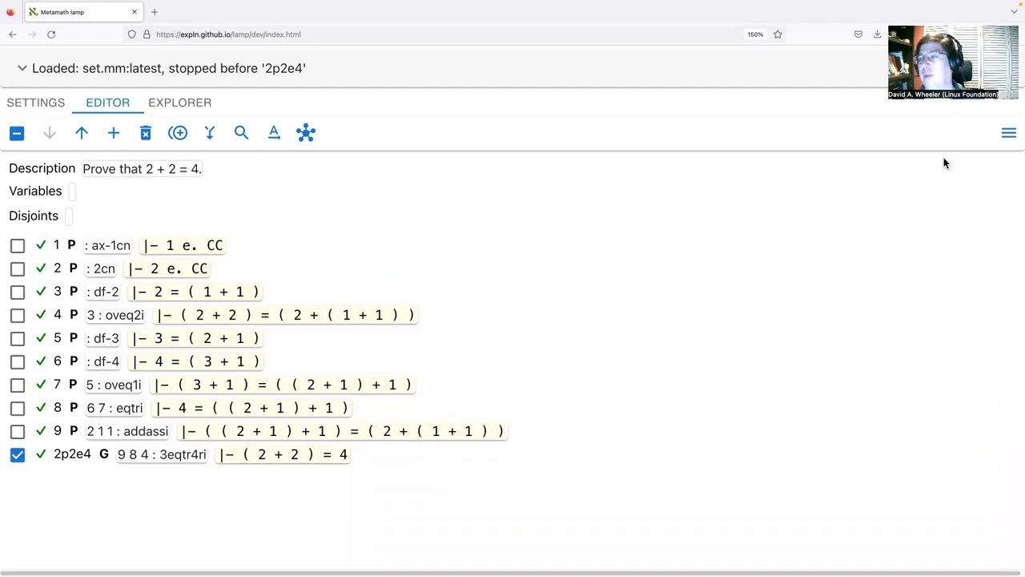
{"action": "left_click", "coordinate": [1008, 133]}
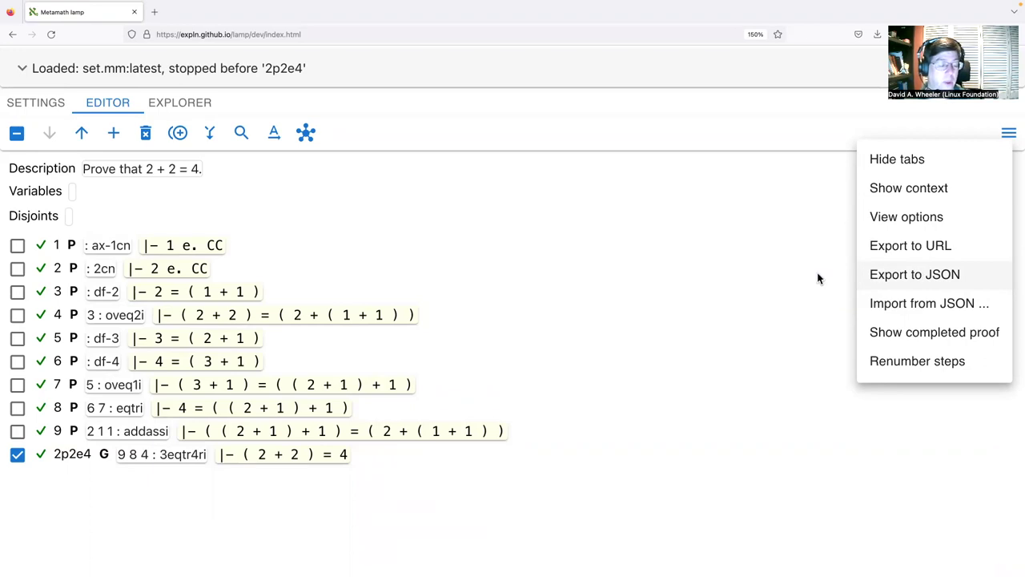
{"action": "left_click", "coordinate": [738, 295]}
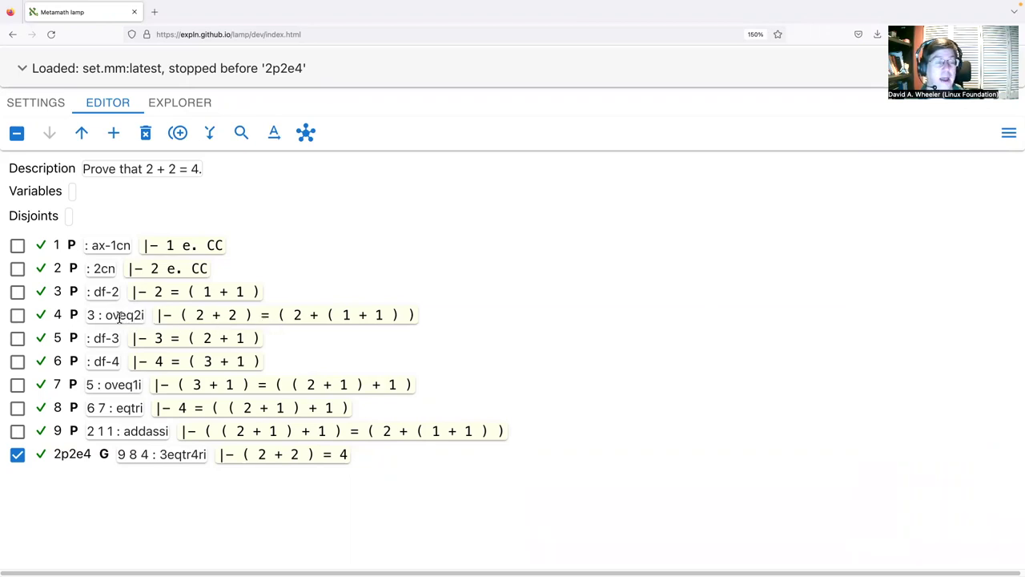
Step: Examine the visualization of how oveq2i justifies step 4 and hide it again
{"action": "left_click_drag", "start_coordinate": [105, 318], "coordinate": [145, 318]}
{"action": "left_click", "coordinate": [486, 321]}
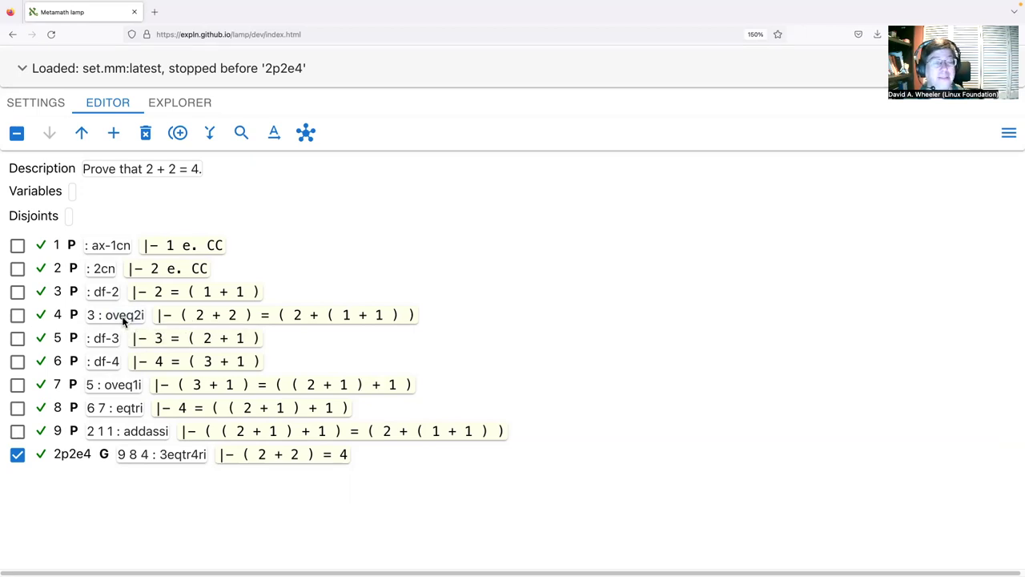
{"action": "left_click", "coordinate": [40, 317]}
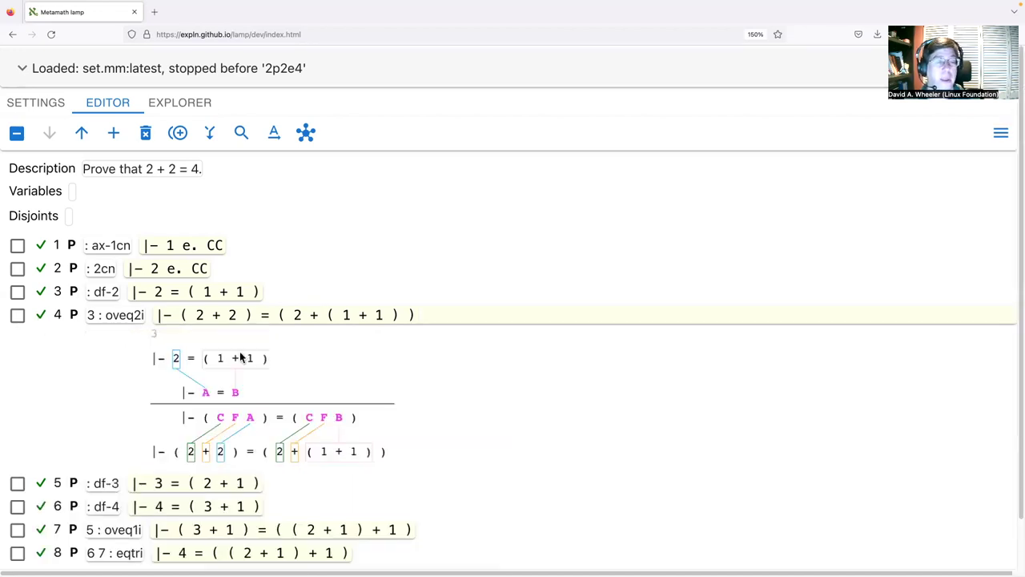
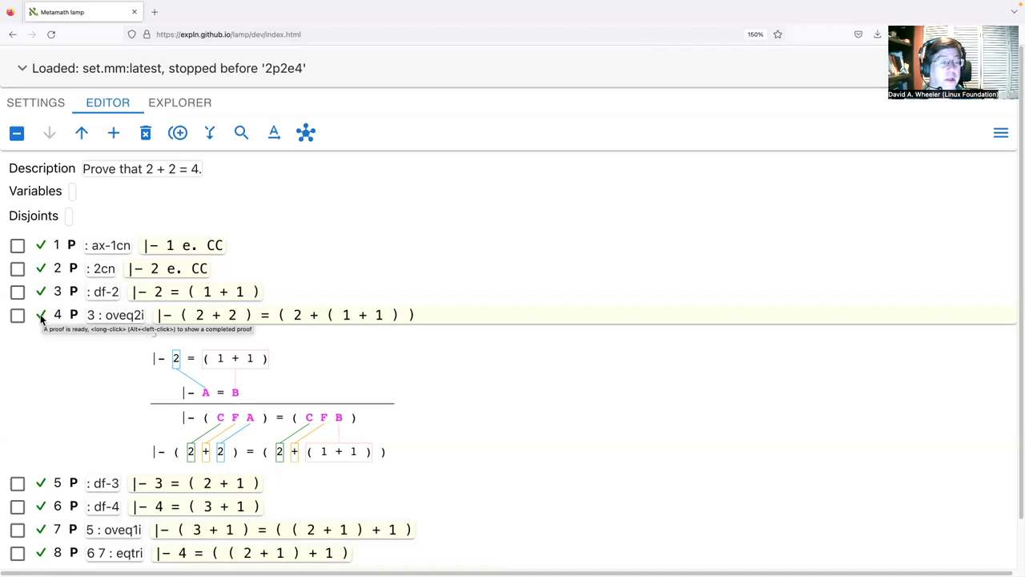
{"action": "left_click", "coordinate": [42, 317]}
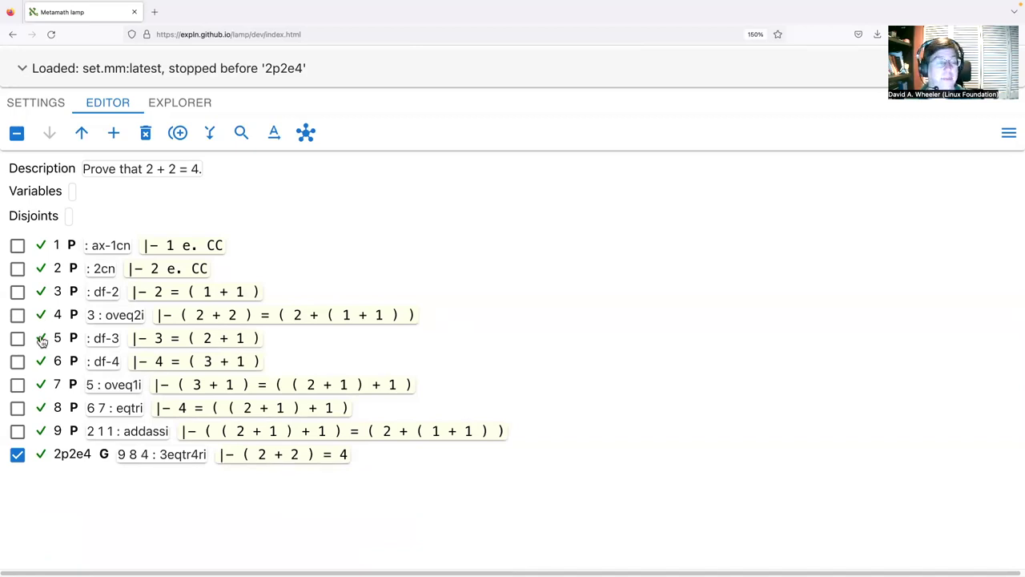
Step: Examine the visualization of how addassi justifies step 9 and hide it again
{"action": "left_click", "coordinate": [46, 433]}
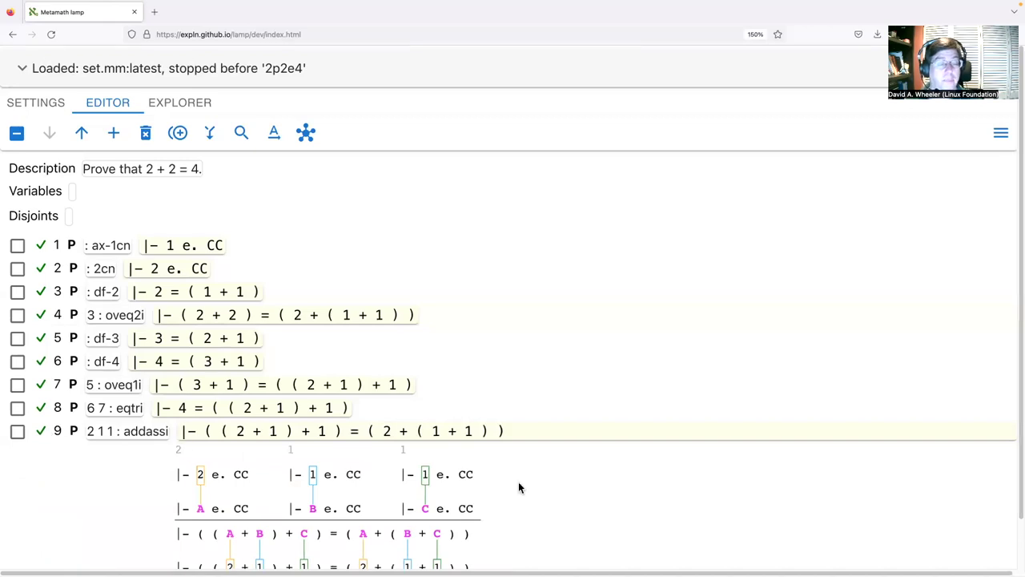
{"action": "scroll", "coordinate": [518, 480], "scroll_direction": "down", "scroll_amount": 1}
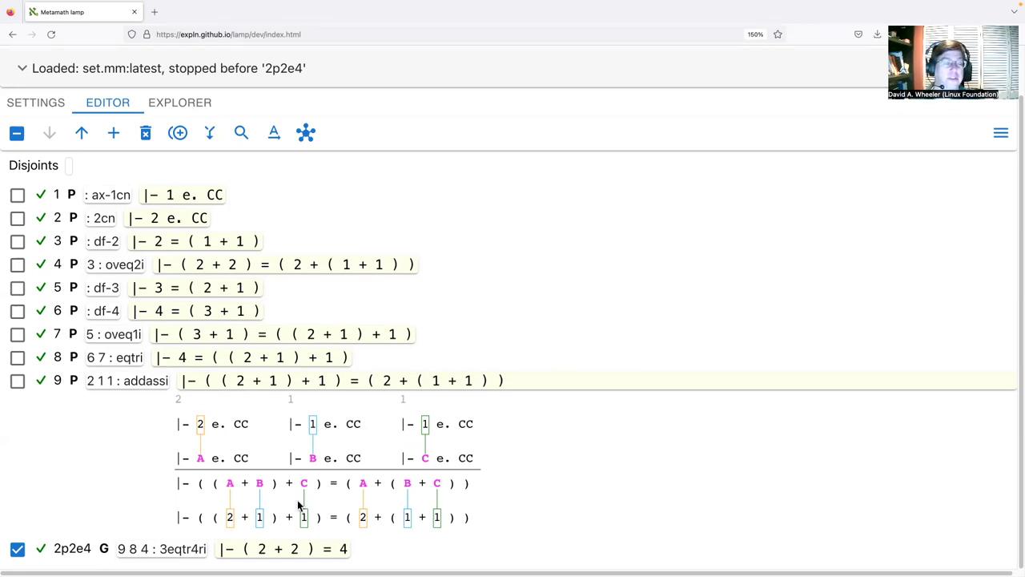
{"action": "left_click", "coordinate": [42, 383]}
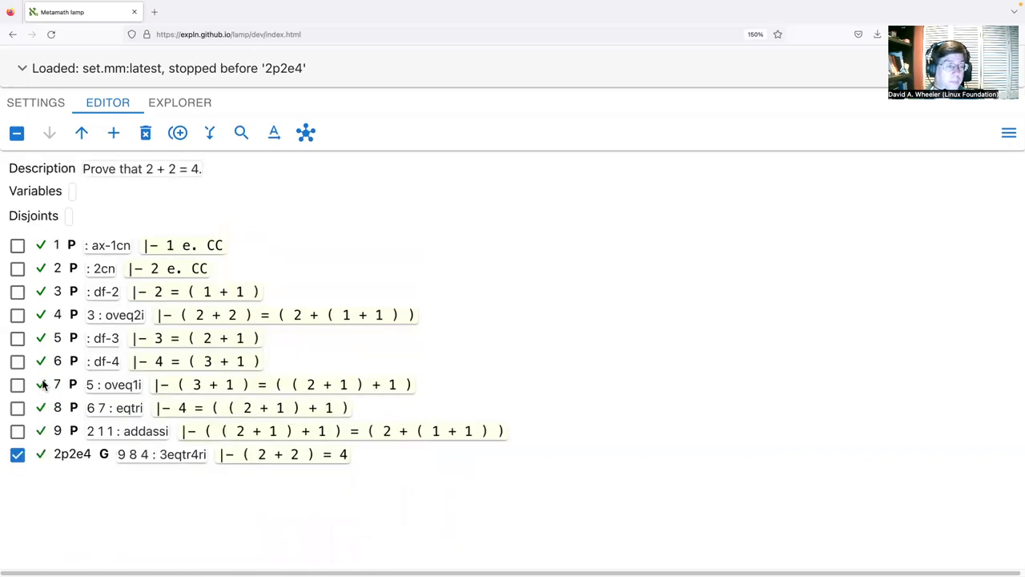
Step: Try moving only step 7 above steps 5 and 6, and move it back down
{"action": "left_click", "coordinate": [18, 459]}
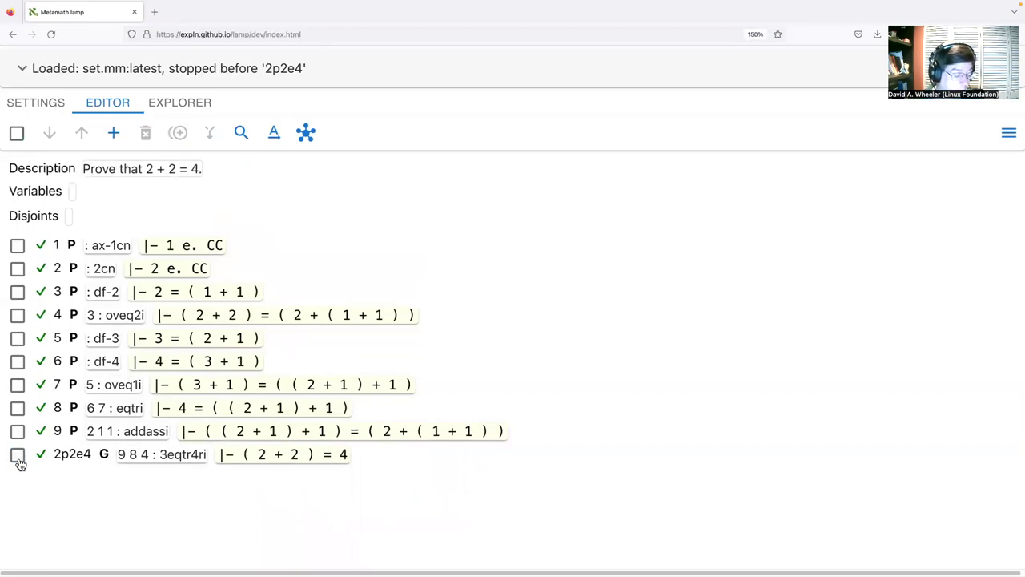
{"action": "left_click", "coordinate": [17, 385]}
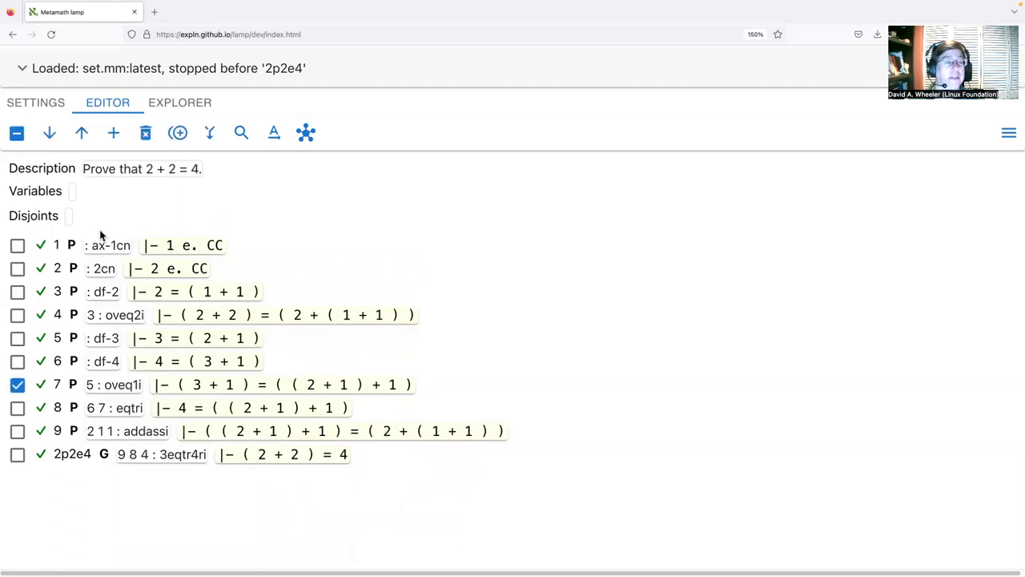
{"action": "left_click", "coordinate": [83, 133]}
{"action": "left_click", "coordinate": [50, 134]}
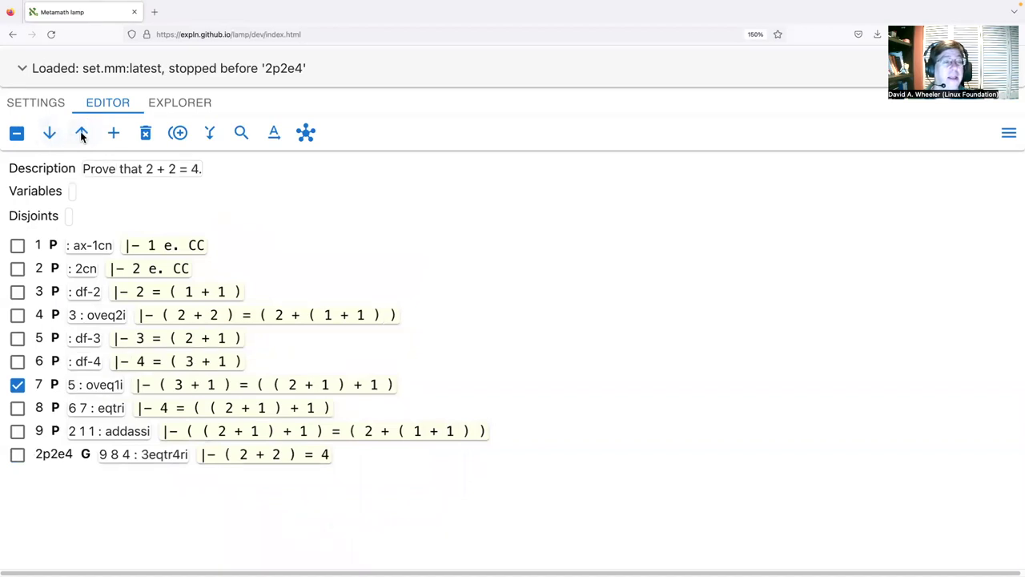
{"action": "left_click", "coordinate": [82, 133]}
{"action": "left_click", "coordinate": [82, 134]}
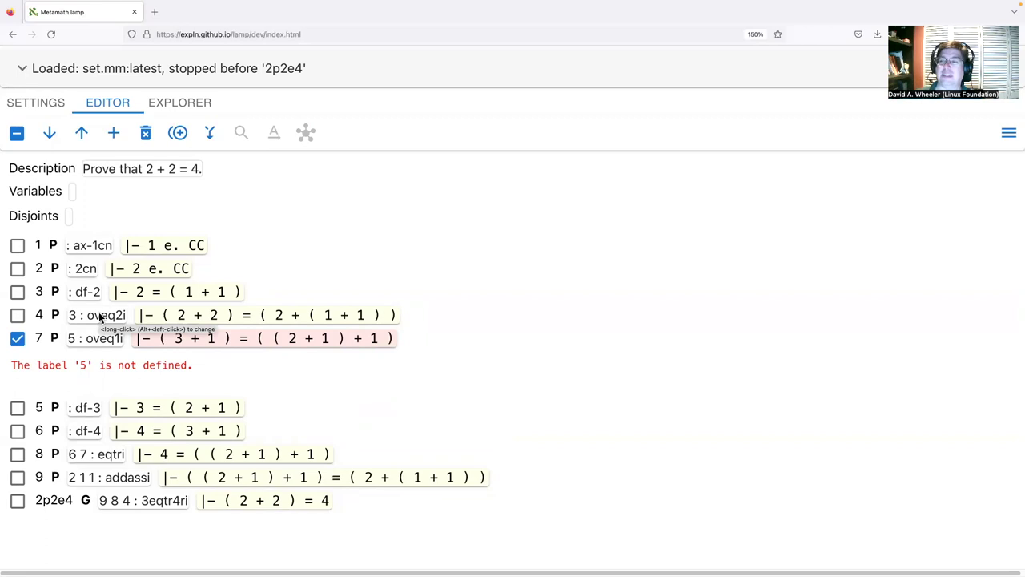
{"action": "left_click", "coordinate": [48, 133]}
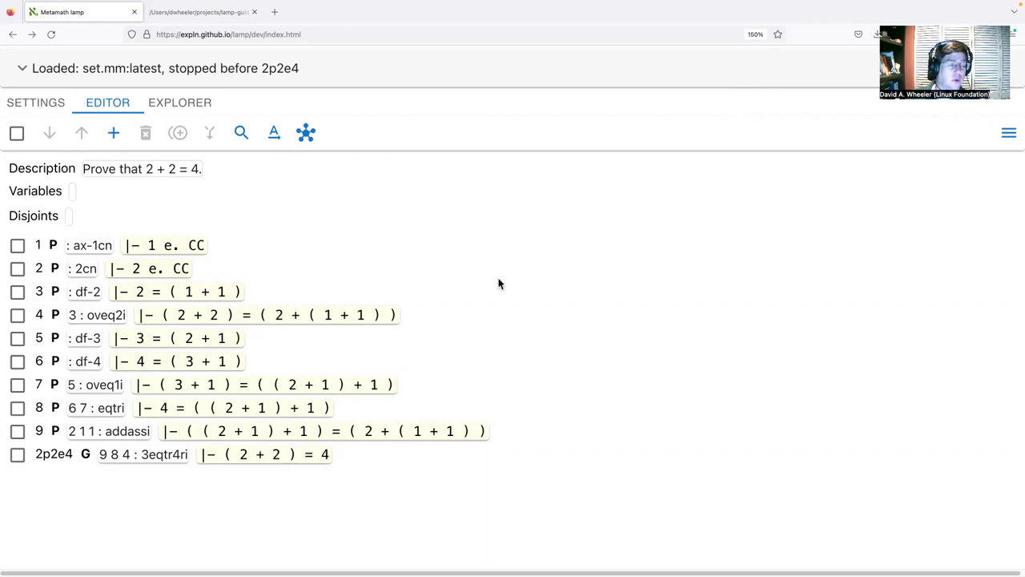
Step: Delete steps 1 (ax-1cn), 2 (2cn) and 9 (addassi) from the proof
{"action": "left_click", "coordinate": [18, 246]}
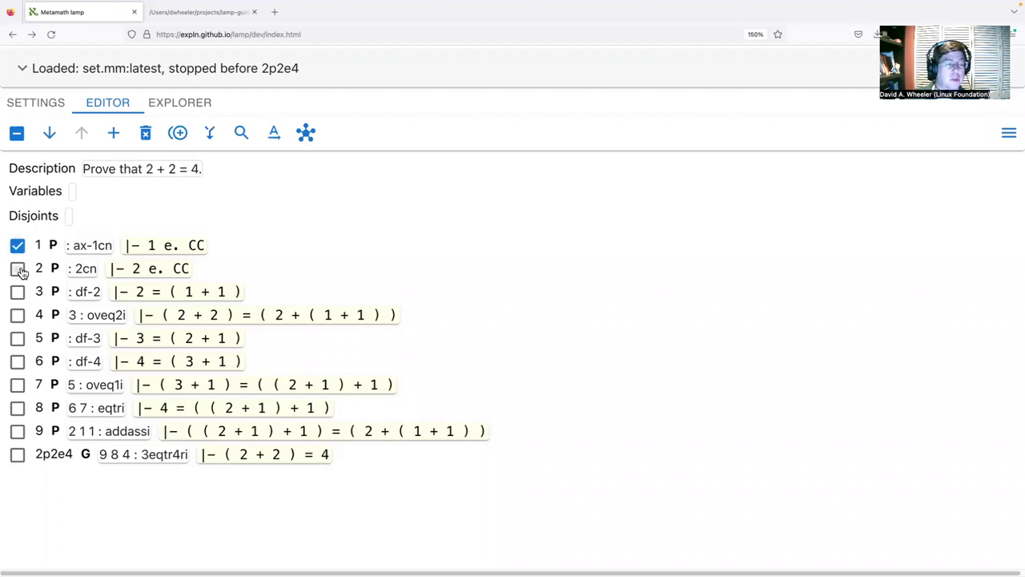
{"action": "left_click", "coordinate": [18, 269]}
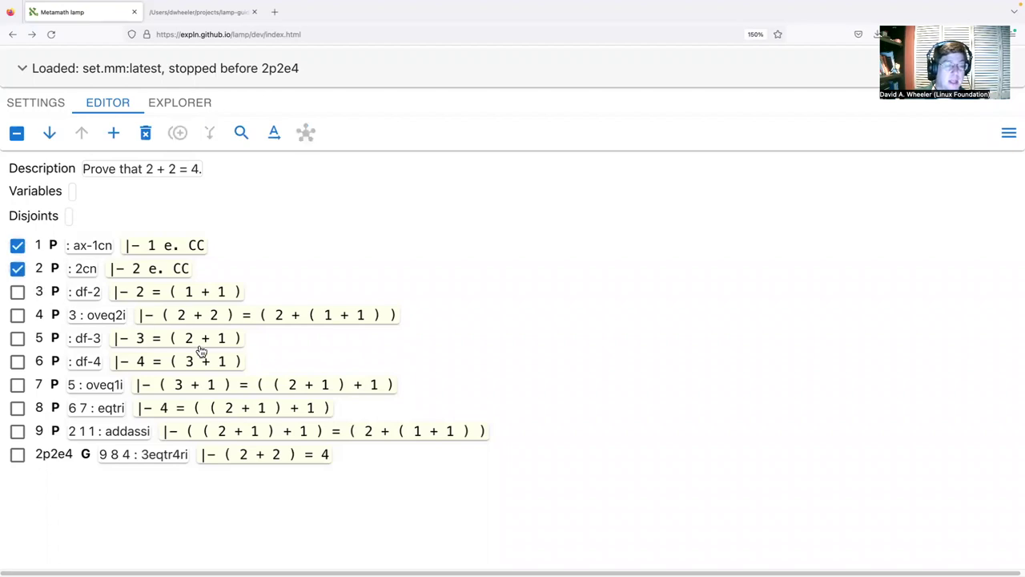
{"action": "left_click", "coordinate": [18, 432]}
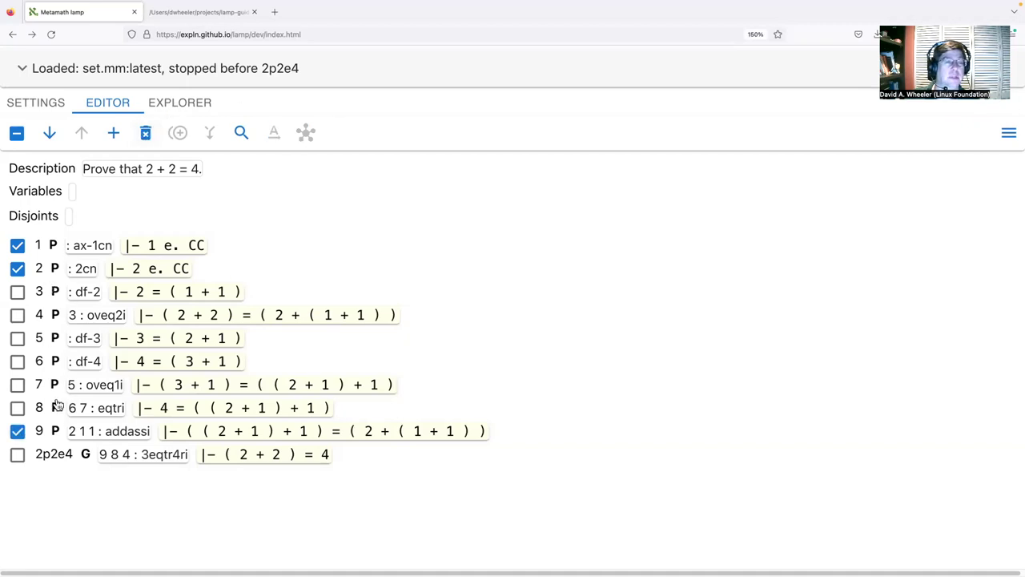
{"action": "left_click", "coordinate": [147, 134]}
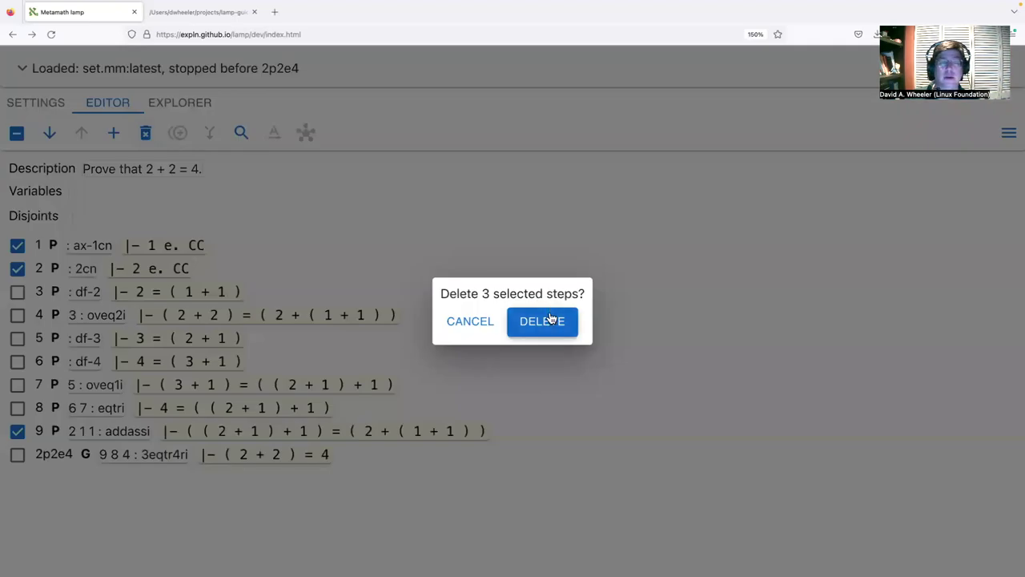
{"action": "left_click", "coordinate": [550, 320]}
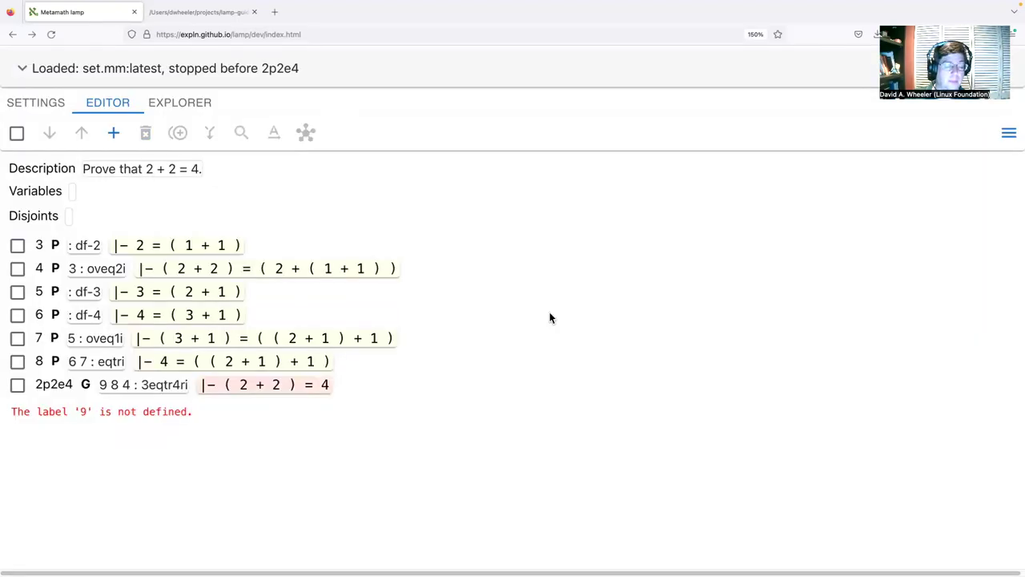
Step: Delete the justification of step 2p2e4 and start a bottom-up proof of that step
{"action": "left_click", "coordinate": [156, 387]}
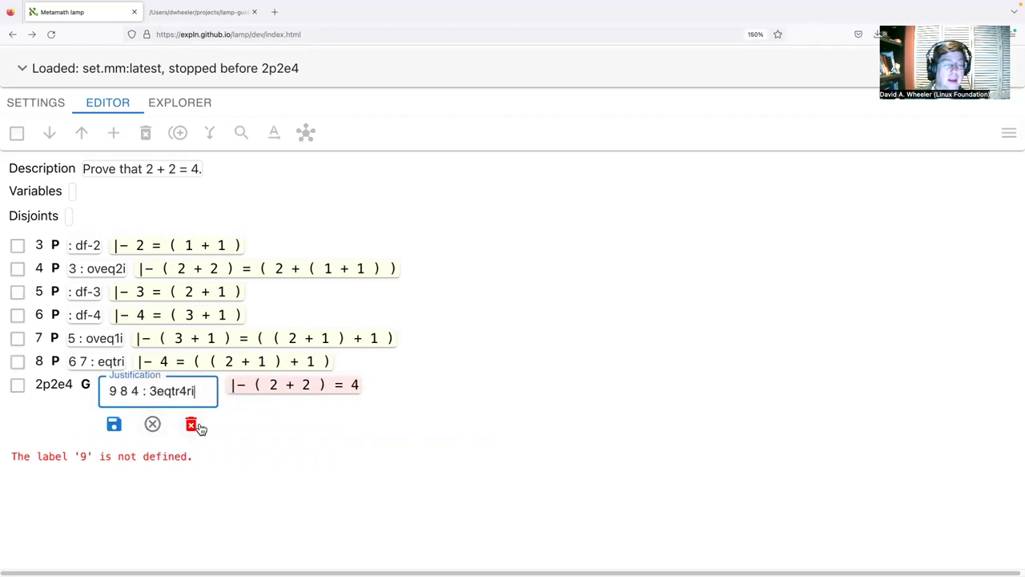
{"action": "left_click", "coordinate": [193, 426]}
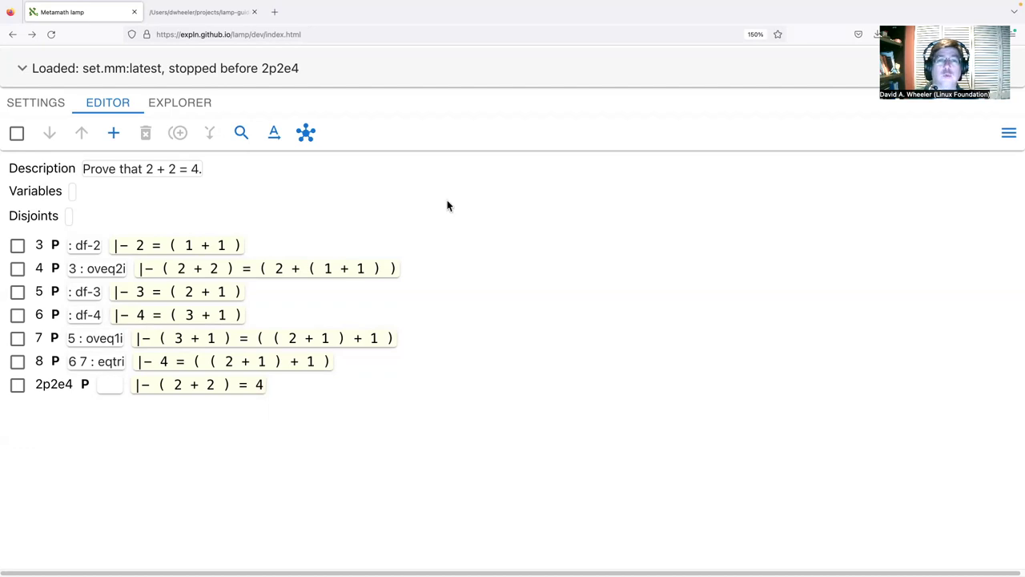
{"action": "left_click", "coordinate": [17, 386]}
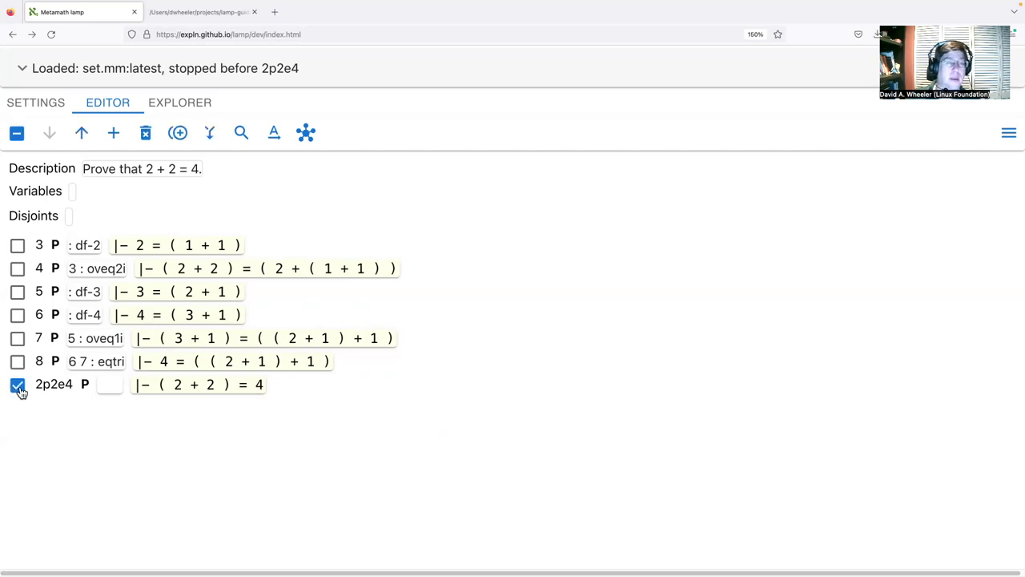
{"action": "left_click", "coordinate": [306, 134]}
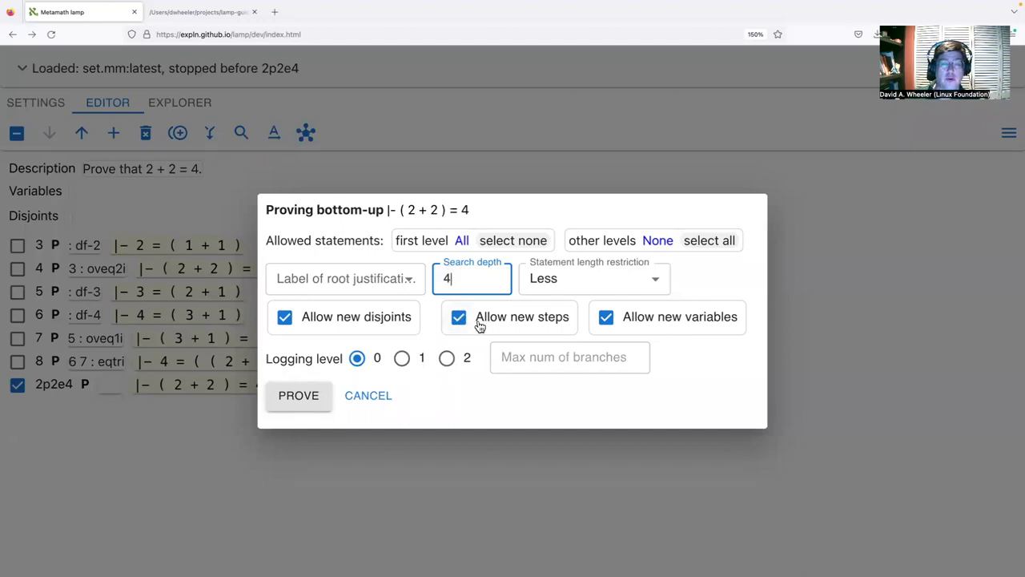
Step: Disallow new disjoints and new variables for the bottom-up proof, and set the statement length restriction to Unrestricted
{"action": "left_click", "coordinate": [386, 327]}
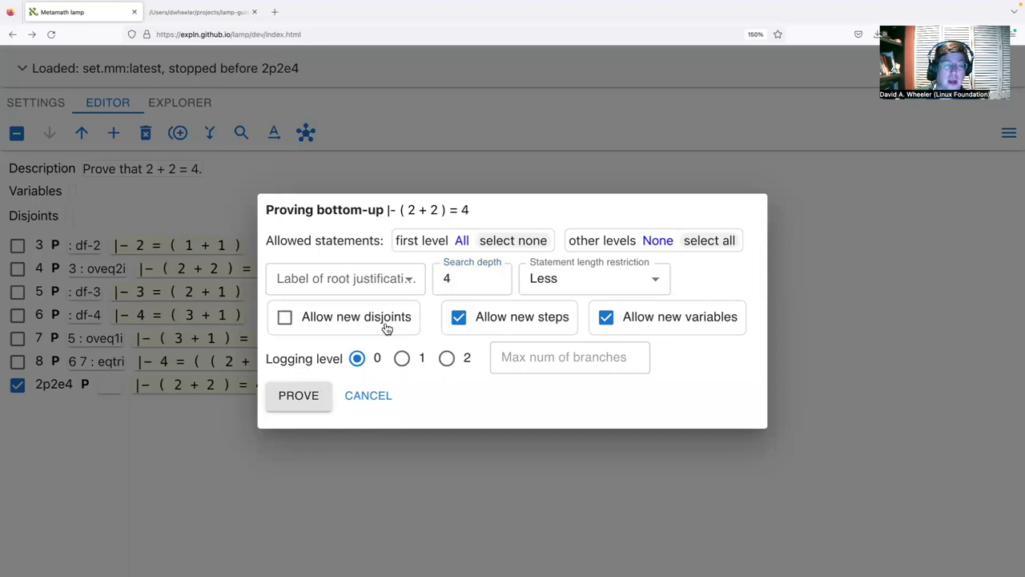
{"action": "left_click", "coordinate": [647, 322]}
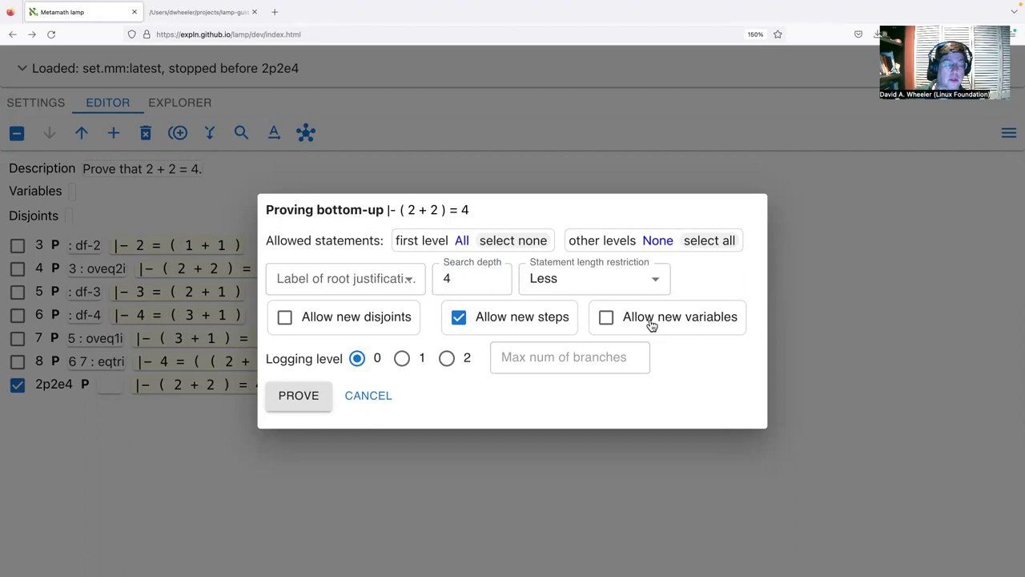
{"action": "left_click", "coordinate": [574, 282]}
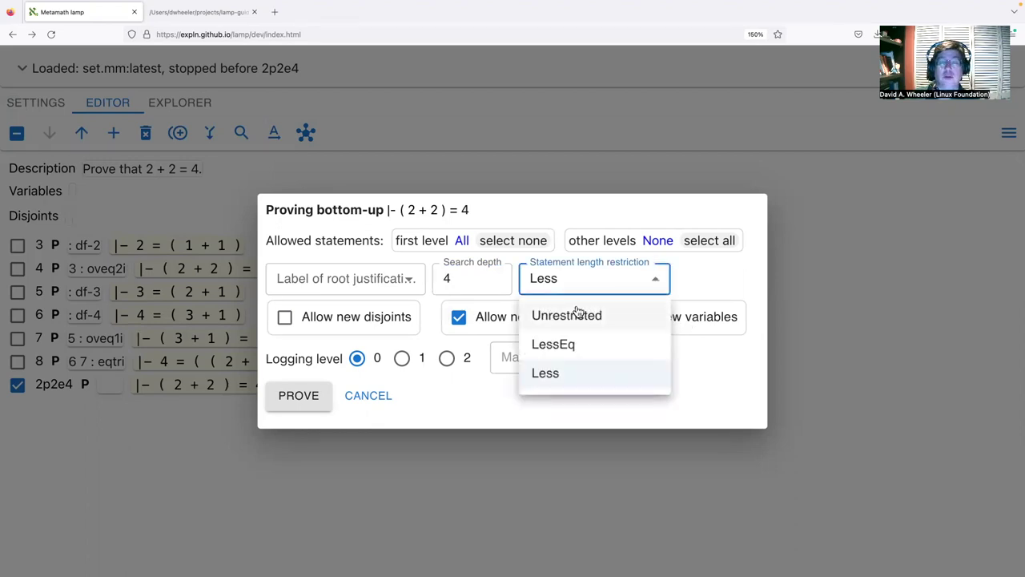
{"action": "left_click", "coordinate": [578, 314]}
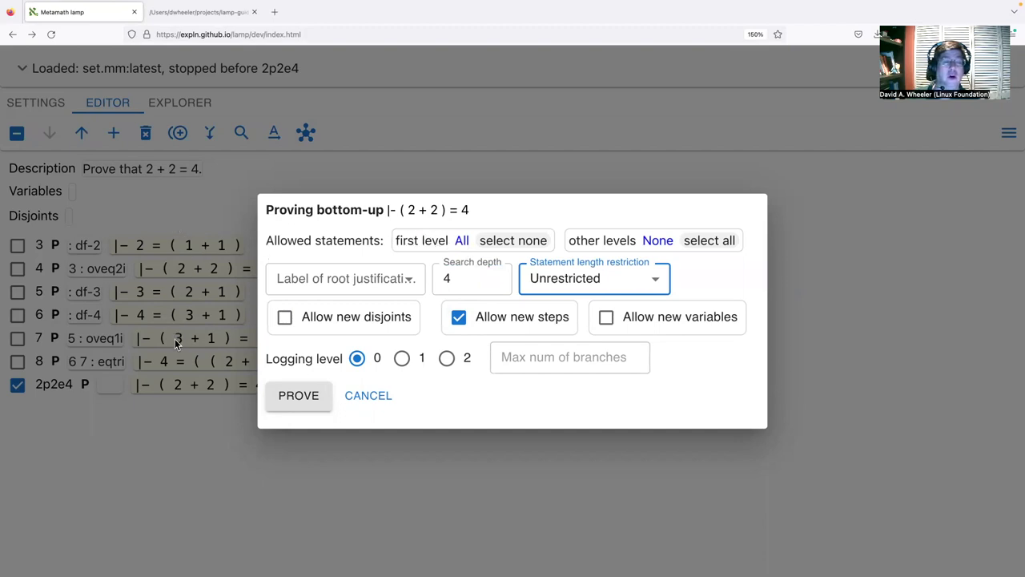
Step: Limit the allowed first-level statements to steps 4 and 8 only
{"action": "left_click", "coordinate": [465, 242]}
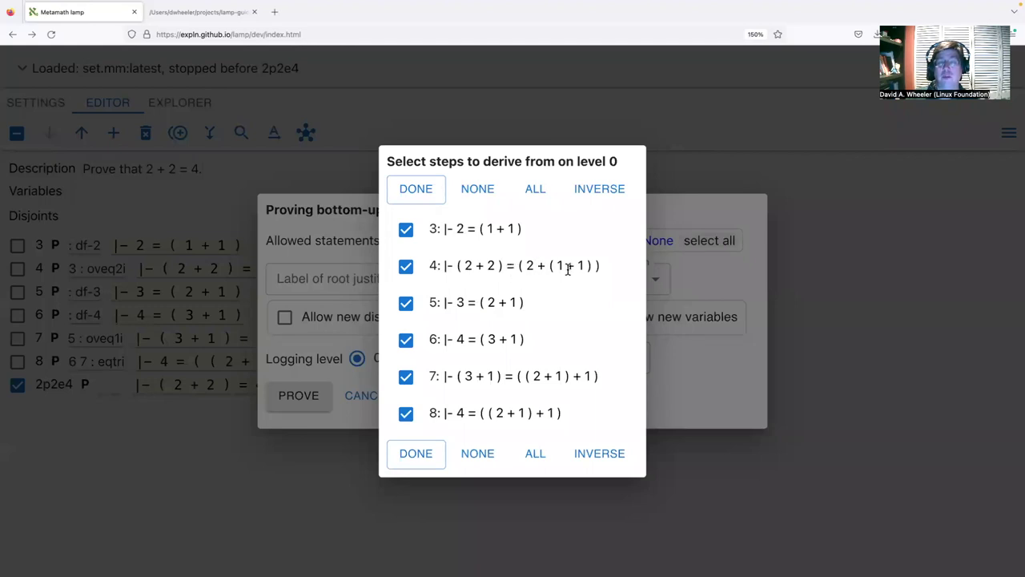
{"action": "left_click", "coordinate": [410, 380]}
{"action": "left_click", "coordinate": [407, 339]}
{"action": "left_click", "coordinate": [408, 301]}
{"action": "left_click", "coordinate": [406, 230]}
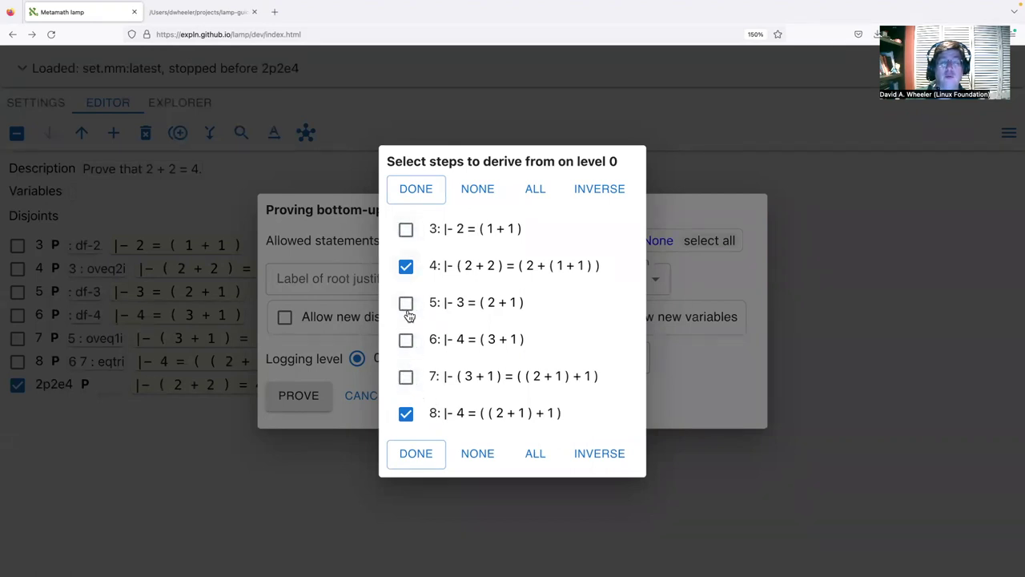
{"action": "left_click", "coordinate": [415, 453]}
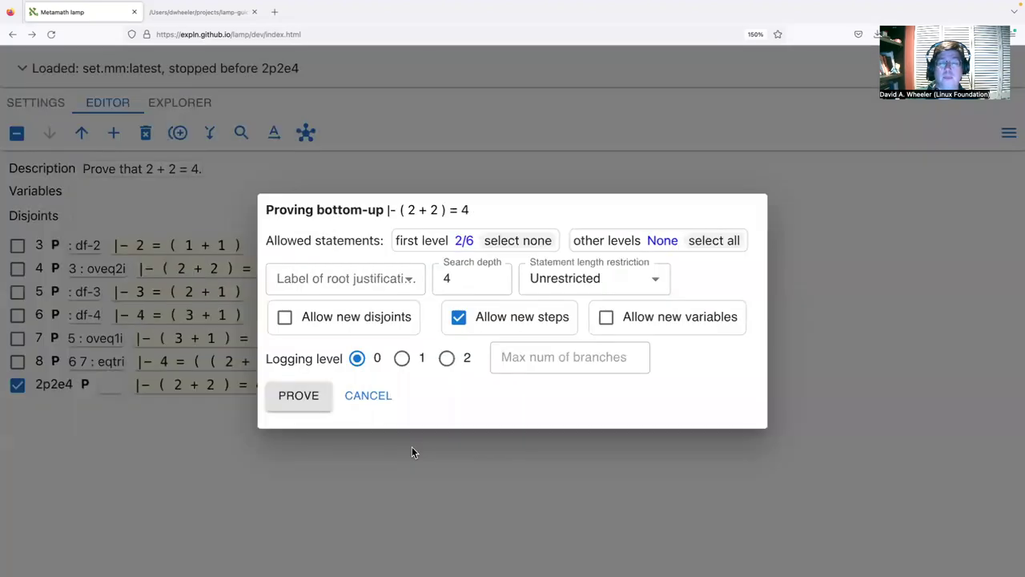
Step: Allow steps 4 and 8 as statements on the other levels, and run the bottom-up proof search
{"action": "left_click", "coordinate": [662, 243]}
{"action": "left_click", "coordinate": [402, 266]}
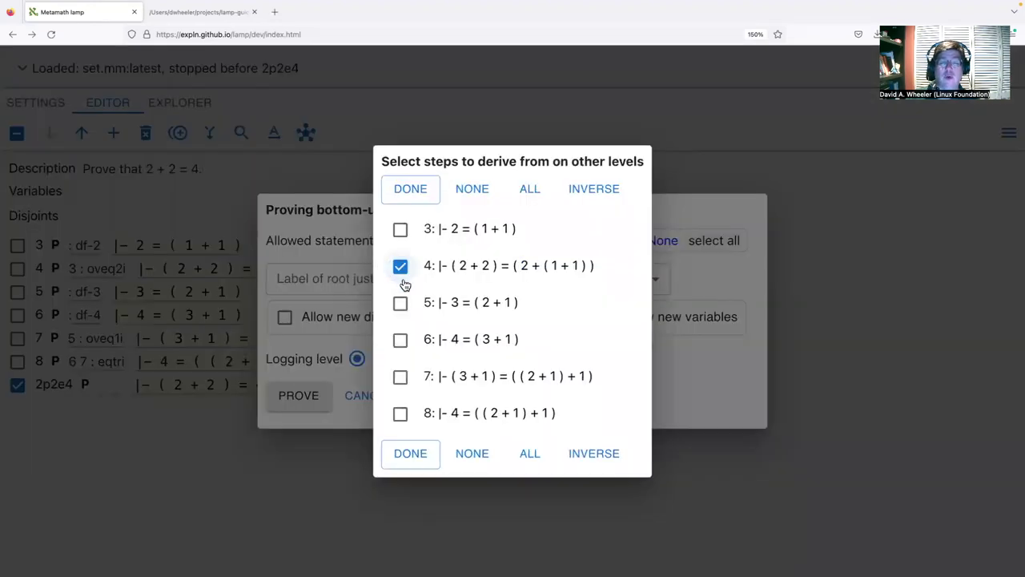
{"action": "left_click", "coordinate": [408, 417]}
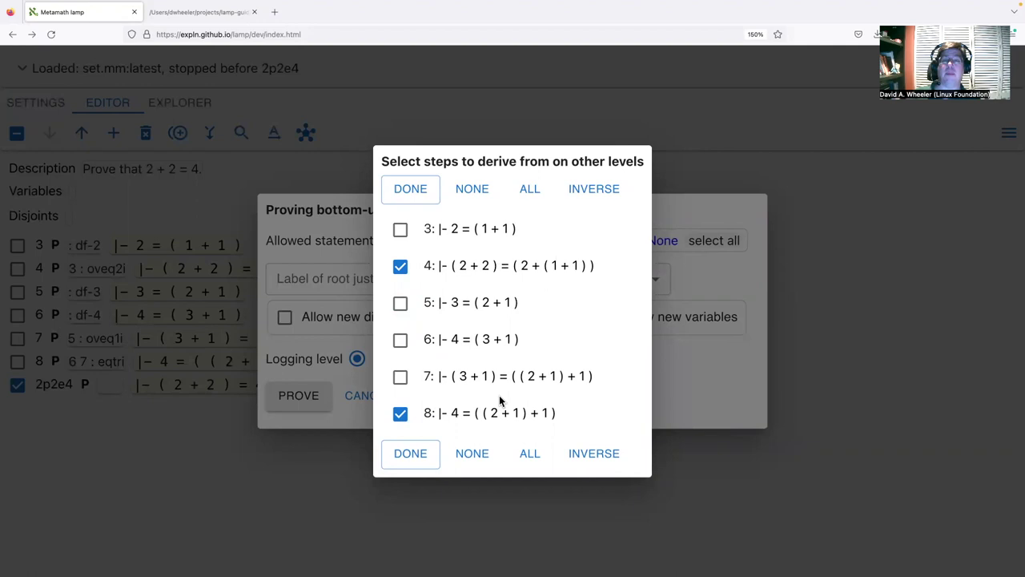
{"action": "left_click", "coordinate": [431, 454]}
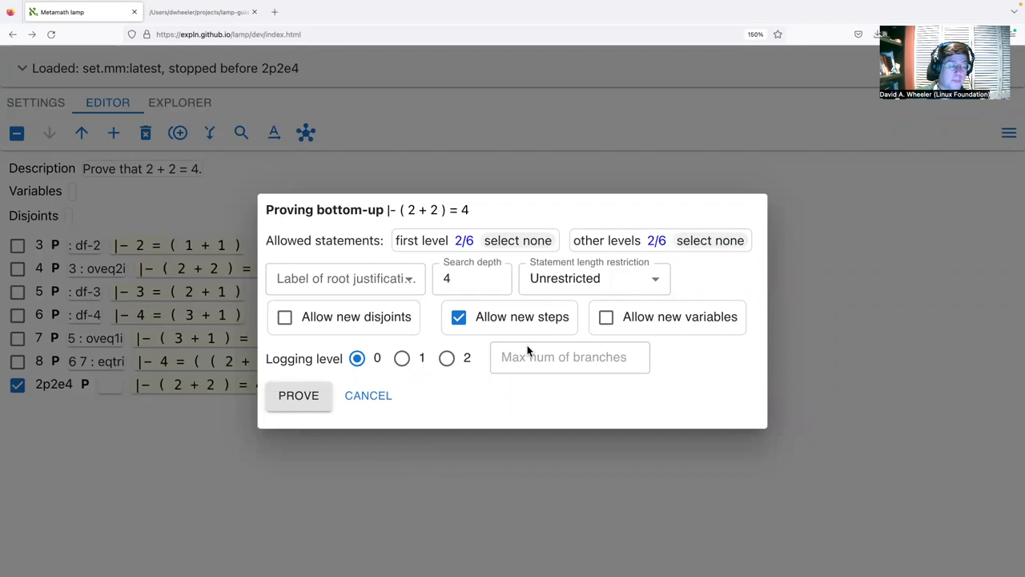
{"action": "left_click", "coordinate": [316, 398]}
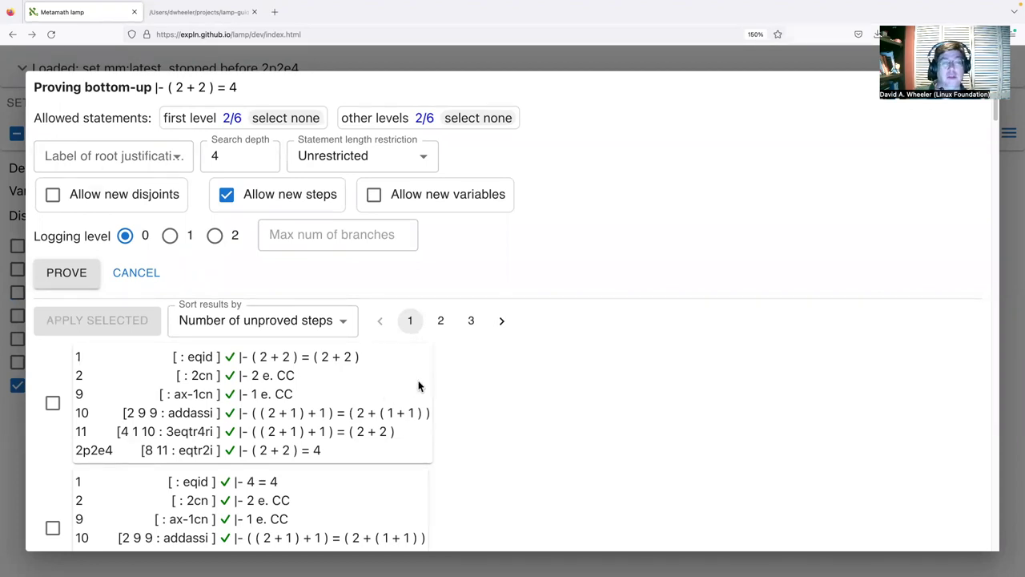
Step: Examine the candidate proofs of ( 2 + 2 ) = 4 on the first page of results
{"action": "scroll", "coordinate": [313, 376], "scroll_direction": "down", "scroll_amount": 5}
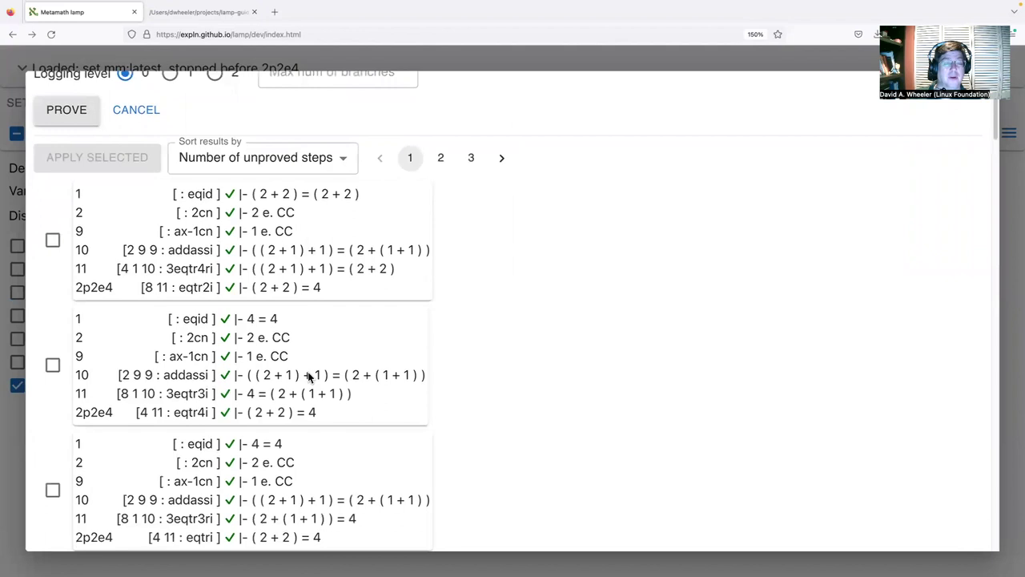
{"action": "scroll", "coordinate": [310, 412], "scroll_direction": "down", "scroll_amount": 2}
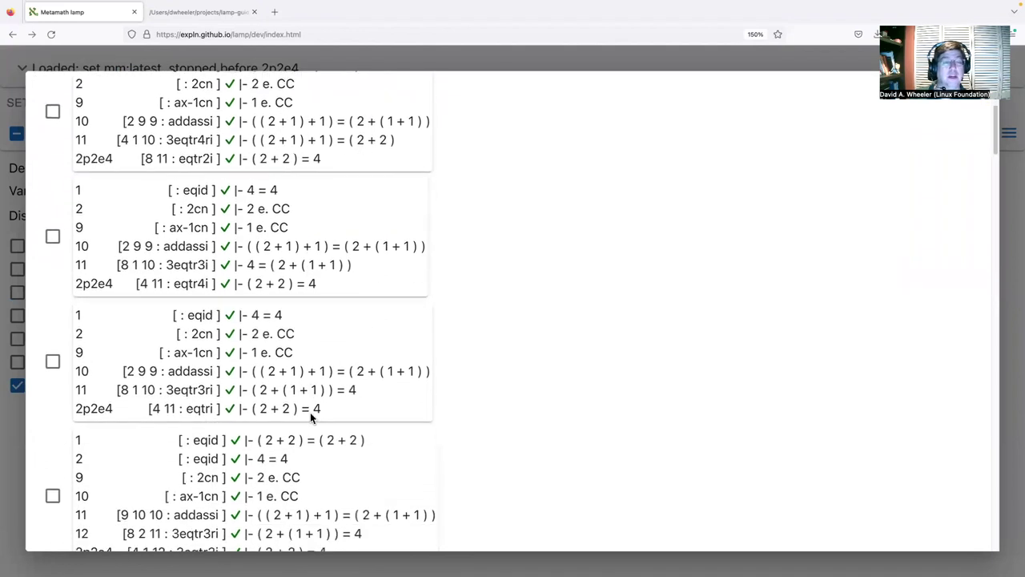
{"action": "scroll", "coordinate": [311, 416], "scroll_direction": "down", "scroll_amount": 10}
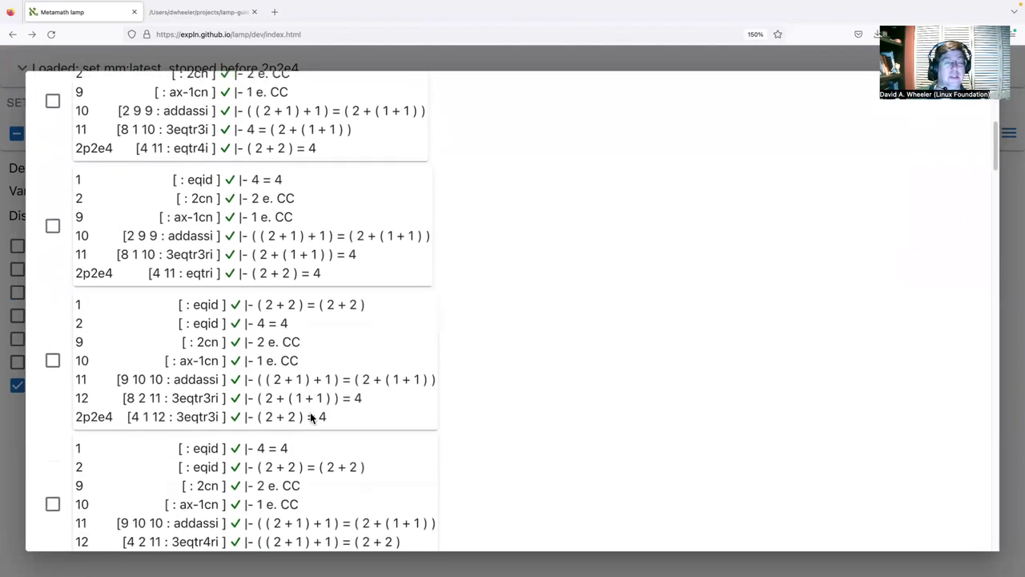
{"action": "scroll", "coordinate": [311, 411], "scroll_direction": "down", "scroll_amount": 10}
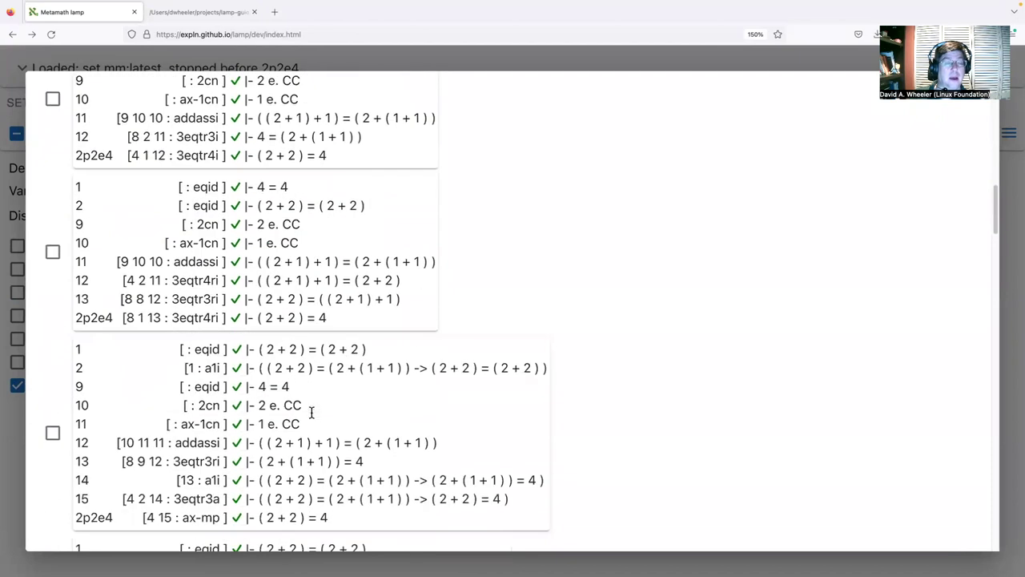
{"action": "scroll", "coordinate": [310, 412], "scroll_direction": "down", "scroll_amount": 8}
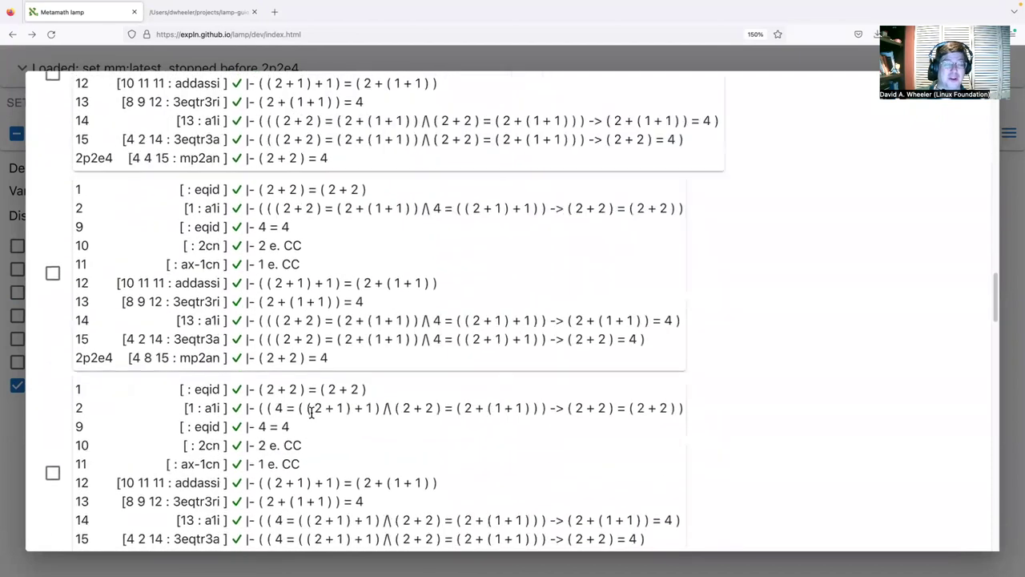
{"action": "scroll", "coordinate": [311, 412], "scroll_direction": "up", "scroll_amount": 20}
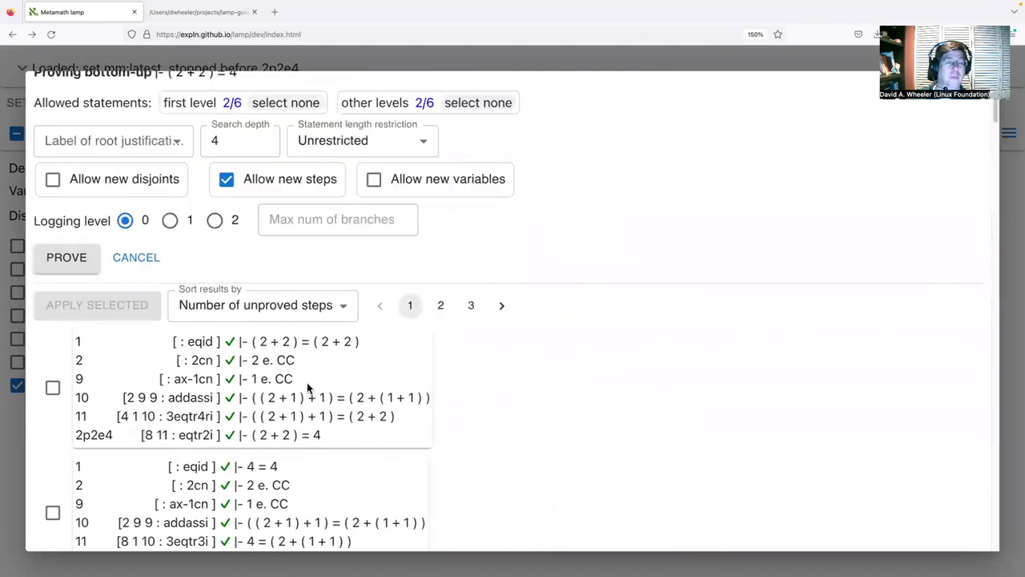
{"action": "scroll", "coordinate": [103, 400], "scroll_direction": "up", "scroll_amount": 1}
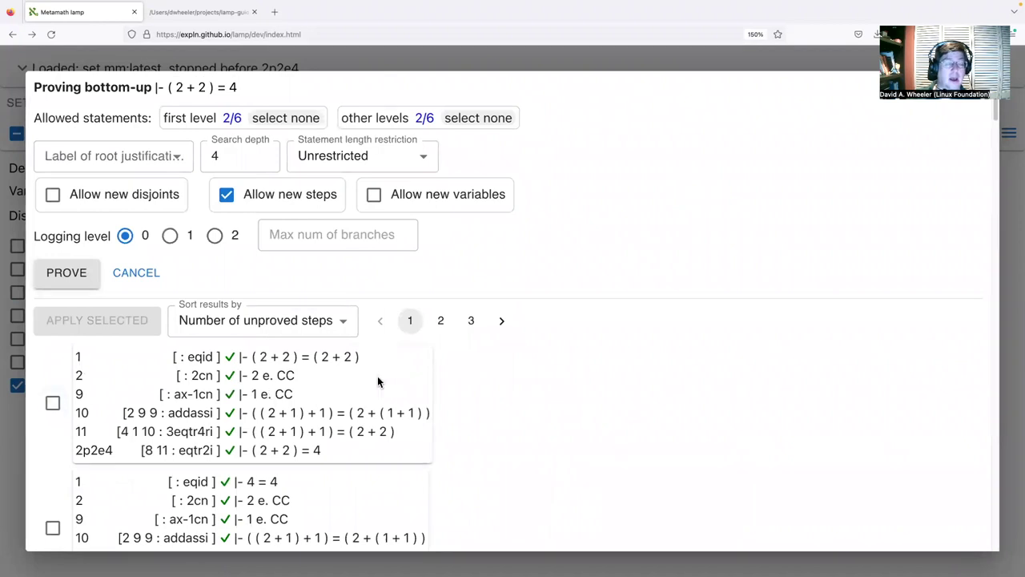
{"action": "scroll", "coordinate": [380, 373], "scroll_direction": "down", "scroll_amount": 15}
{"action": "scroll", "coordinate": [387, 382], "scroll_direction": "down", "scroll_amount": 10}
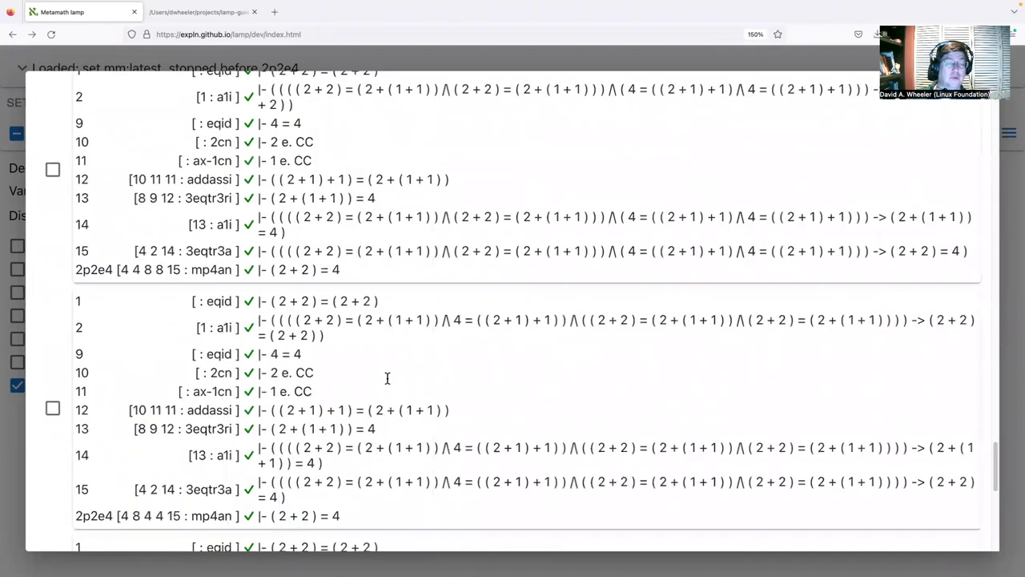
{"action": "scroll", "coordinate": [385, 373], "scroll_direction": "up", "scroll_amount": 20}
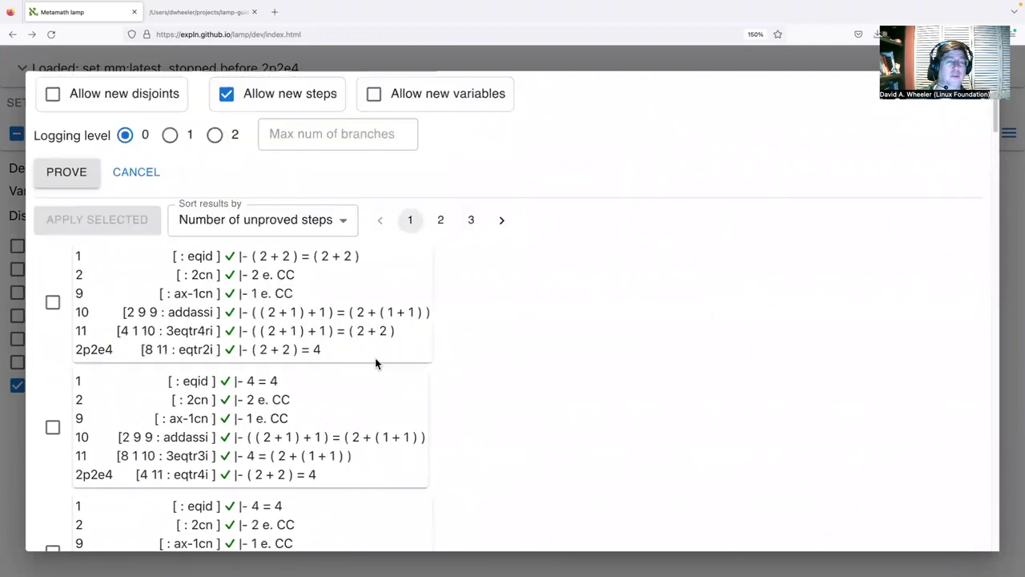
{"action": "scroll", "coordinate": [132, 389], "scroll_direction": "up", "scroll_amount": 2}
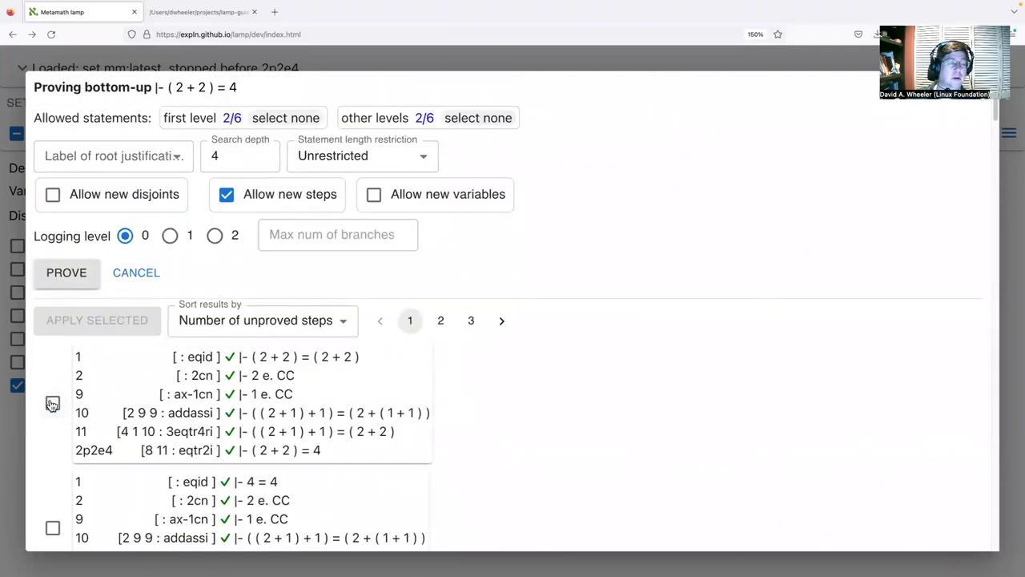
Step: Apply the first candidate proof, which justifies 2p2e4 with eqtr2i, to the proof
{"action": "left_click", "coordinate": [53, 404]}
{"action": "left_click", "coordinate": [97, 330]}
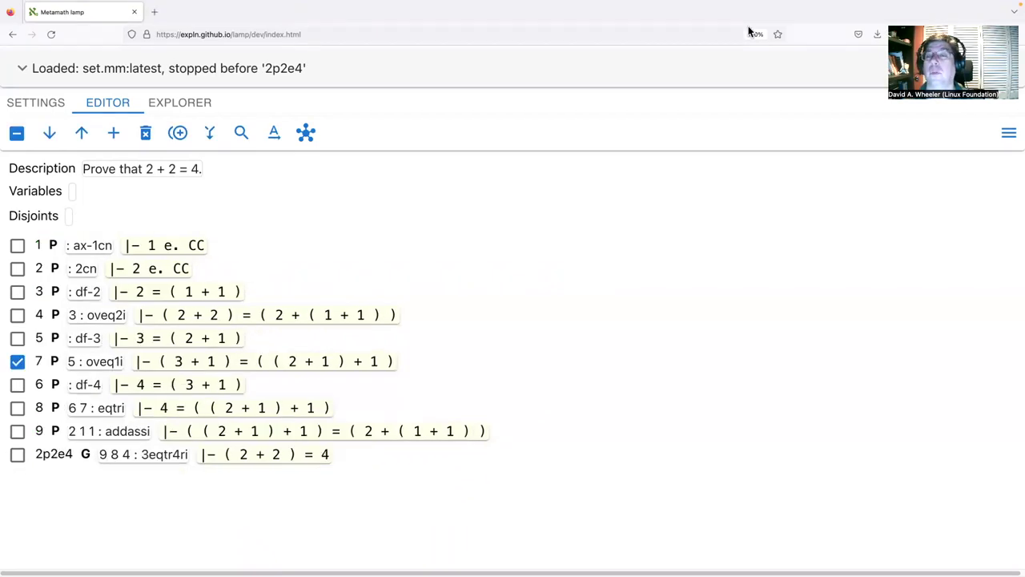
Step: Examine the application settings, including syntax checking, goal step handling, statement editing and selection methods, and long-click delay
{"action": "left_click", "coordinate": [18, 104]}
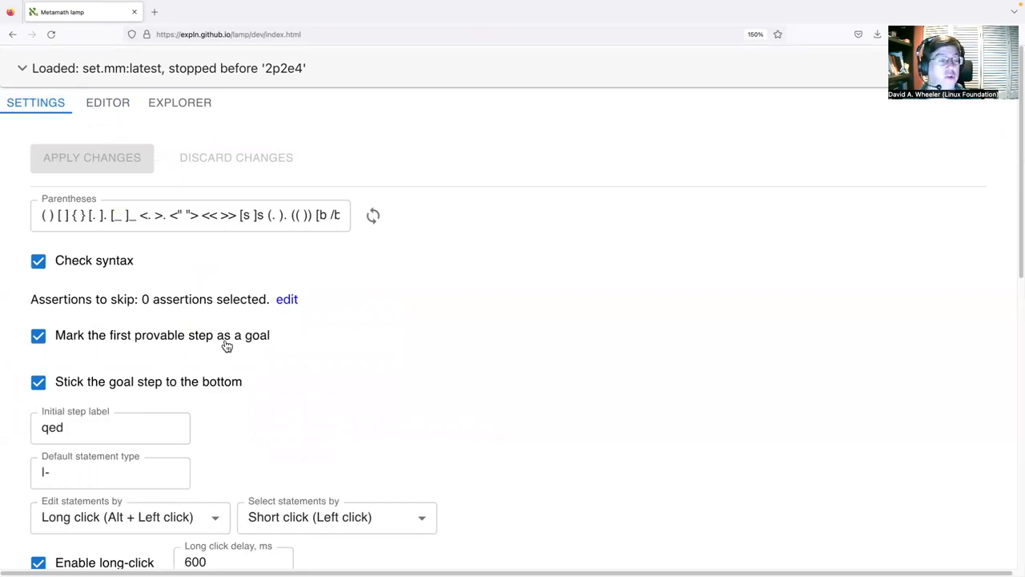
{"action": "scroll", "coordinate": [226, 345], "scroll_direction": "down", "scroll_amount": 3}
{"action": "scroll", "coordinate": [226, 345], "scroll_direction": "down", "scroll_amount": 1}
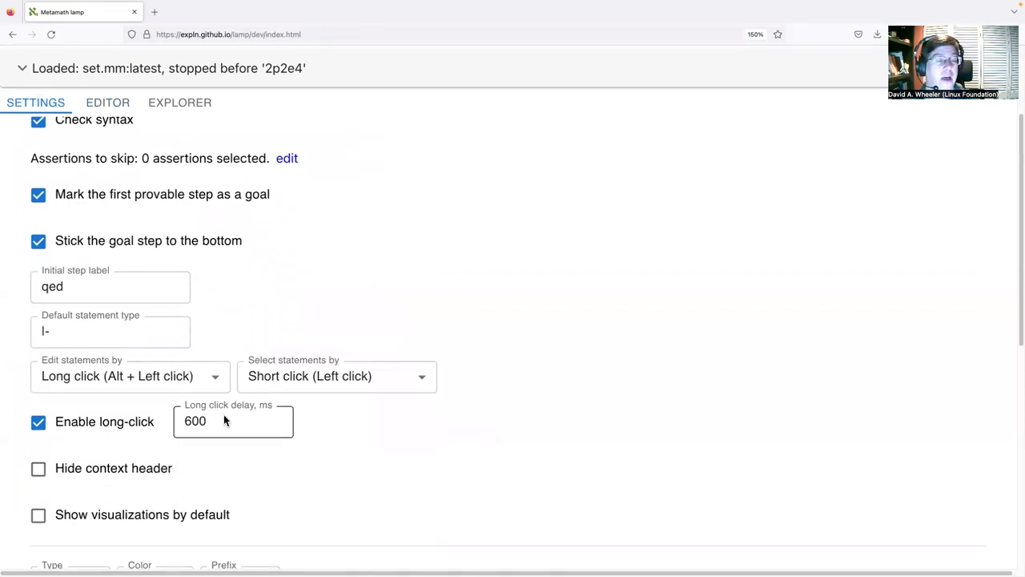
{"action": "scroll", "coordinate": [224, 414], "scroll_direction": "down", "scroll_amount": 3}
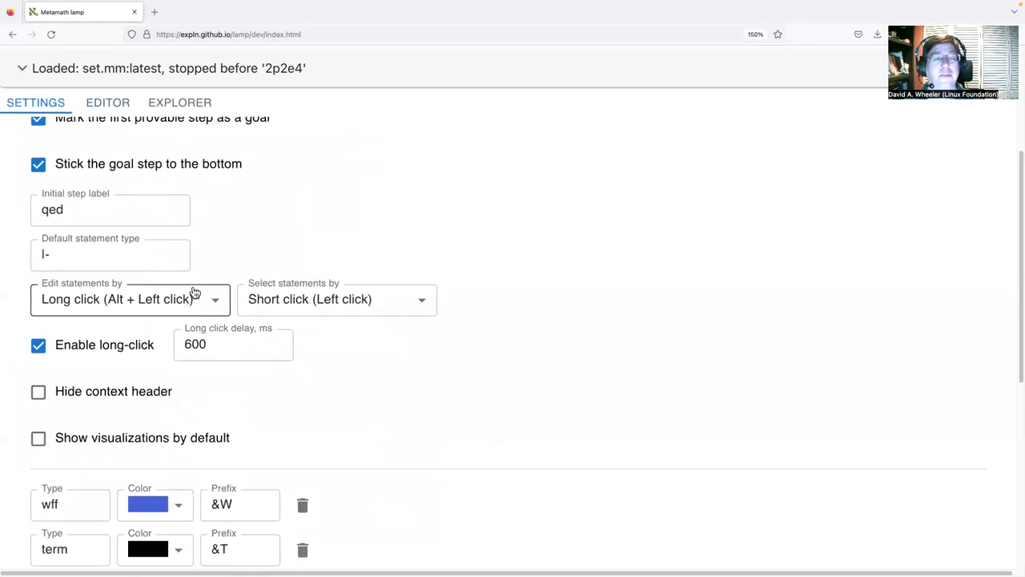
{"action": "scroll", "coordinate": [291, 416], "scroll_direction": "down", "scroll_amount": 2}
{"action": "scroll", "coordinate": [291, 417], "scroll_direction": "up", "scroll_amount": 10}
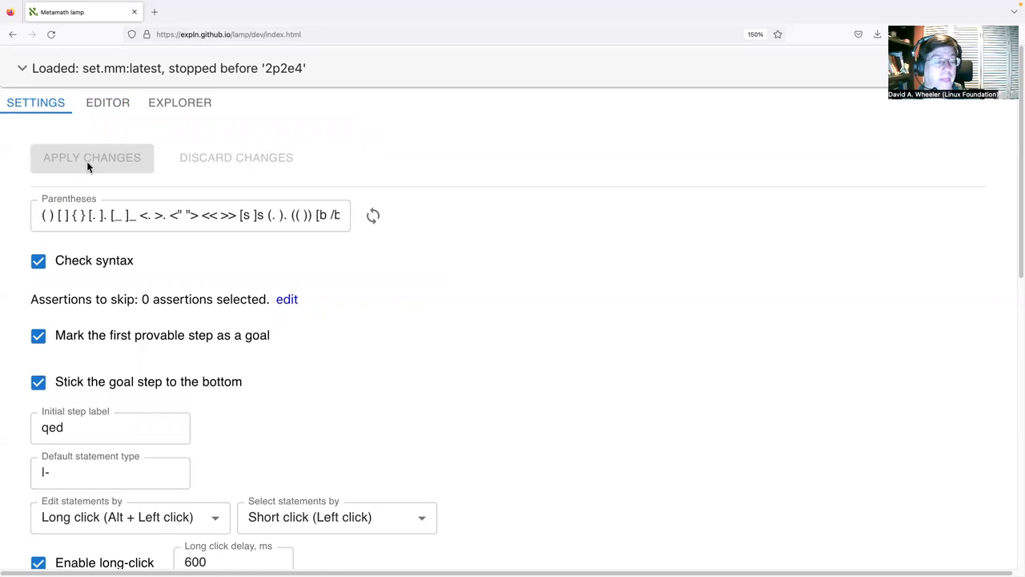
{"action": "scroll", "coordinate": [240, 384], "scroll_direction": "down", "scroll_amount": 1}
{"action": "scroll", "coordinate": [159, 276], "scroll_direction": "up", "scroll_amount": 1}
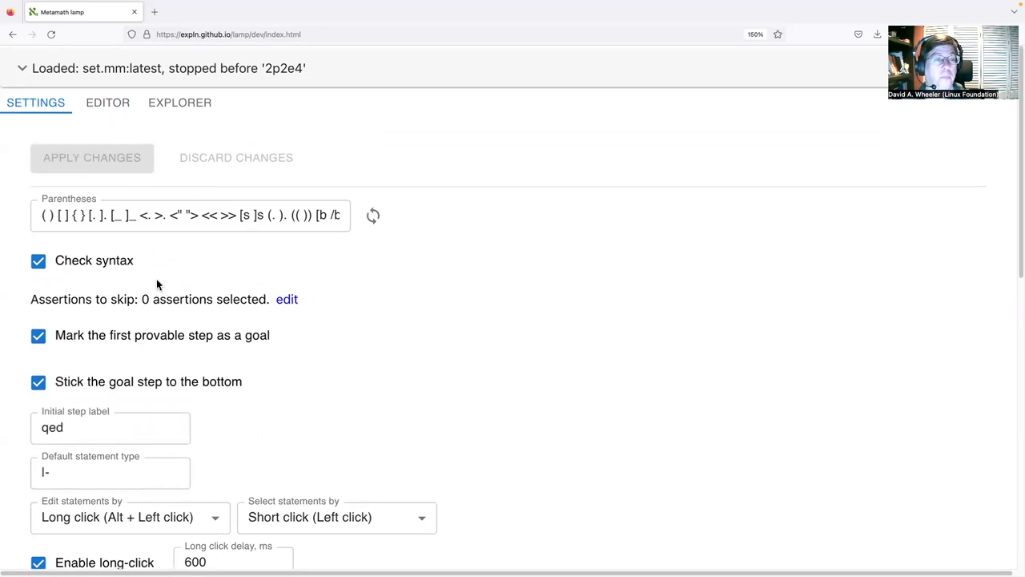
Step: Hide the step justifications in the proof editor's view options
{"action": "left_click", "coordinate": [120, 107]}
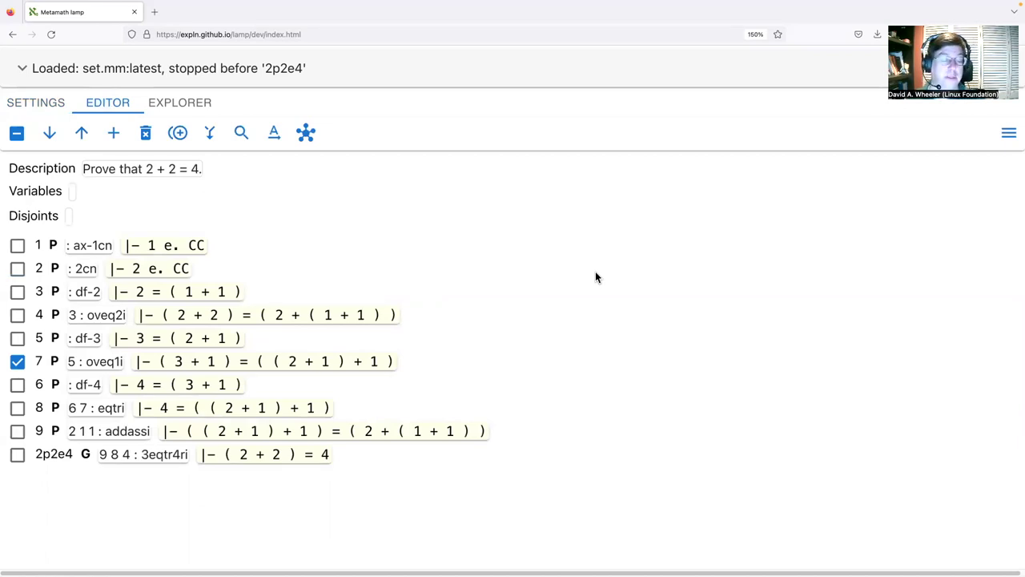
{"action": "left_click", "coordinate": [1009, 133]}
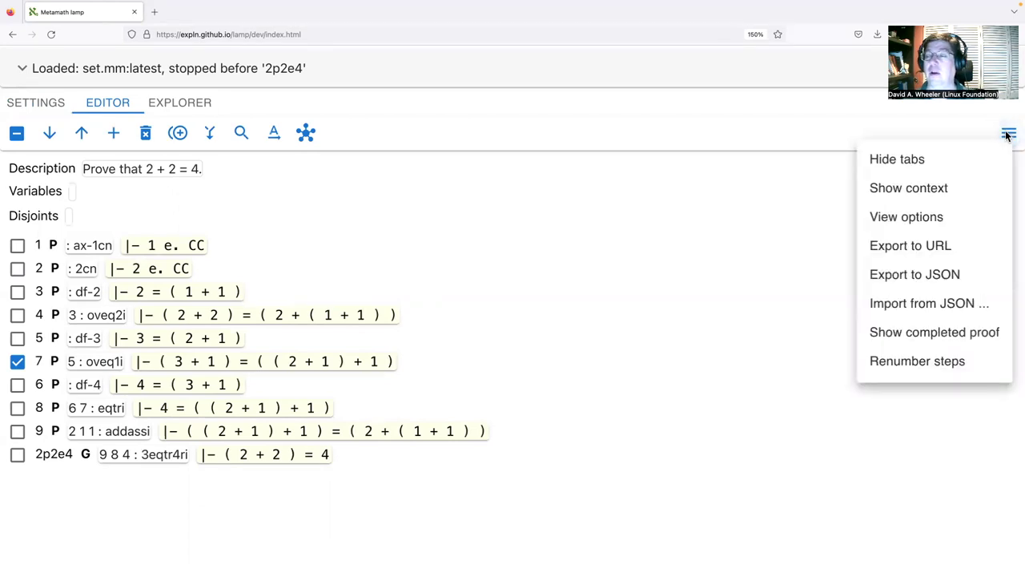
{"action": "left_click", "coordinate": [943, 216]}
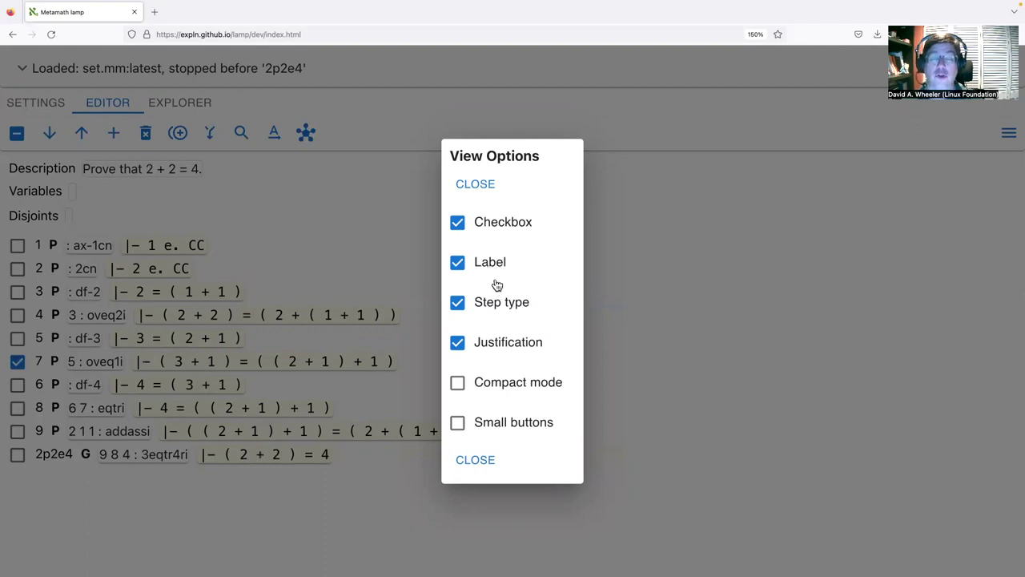
{"action": "left_click", "coordinate": [500, 345]}
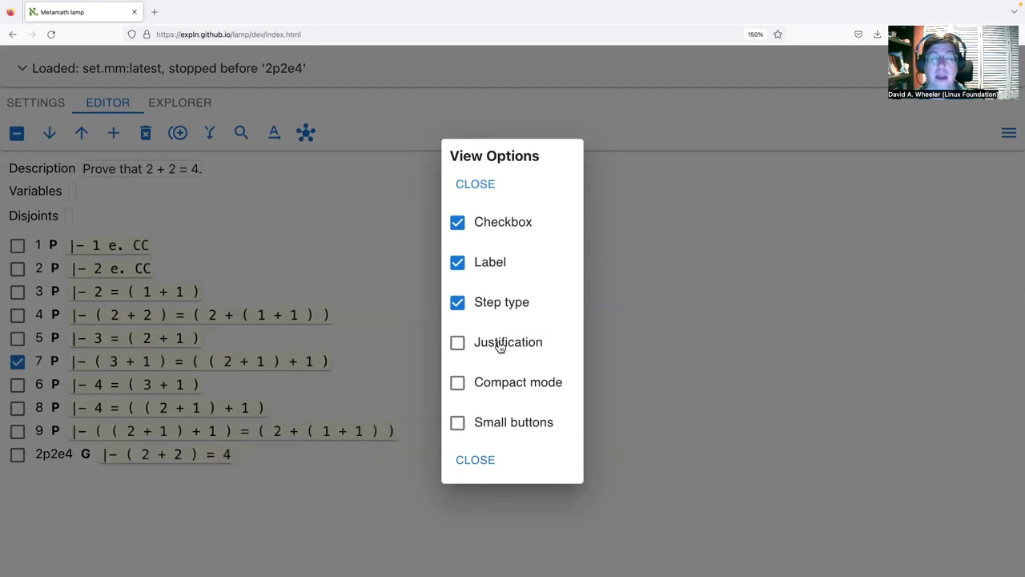
{"action": "left_click", "coordinate": [491, 466]}
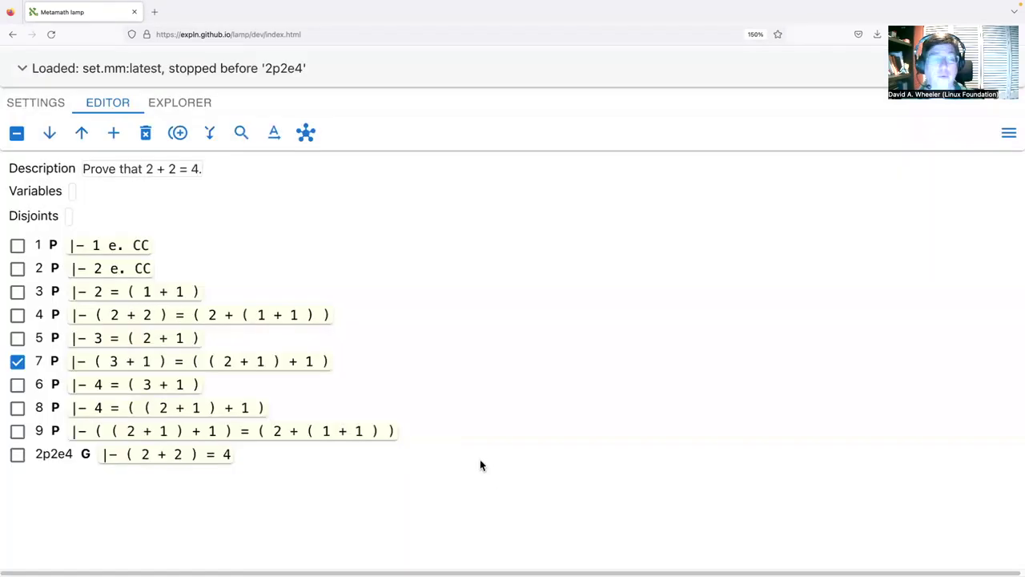
Step: Deselect proof step 7 and unify all steps of the 2p2e4 proof
{"action": "left_click", "coordinate": [19, 362]}
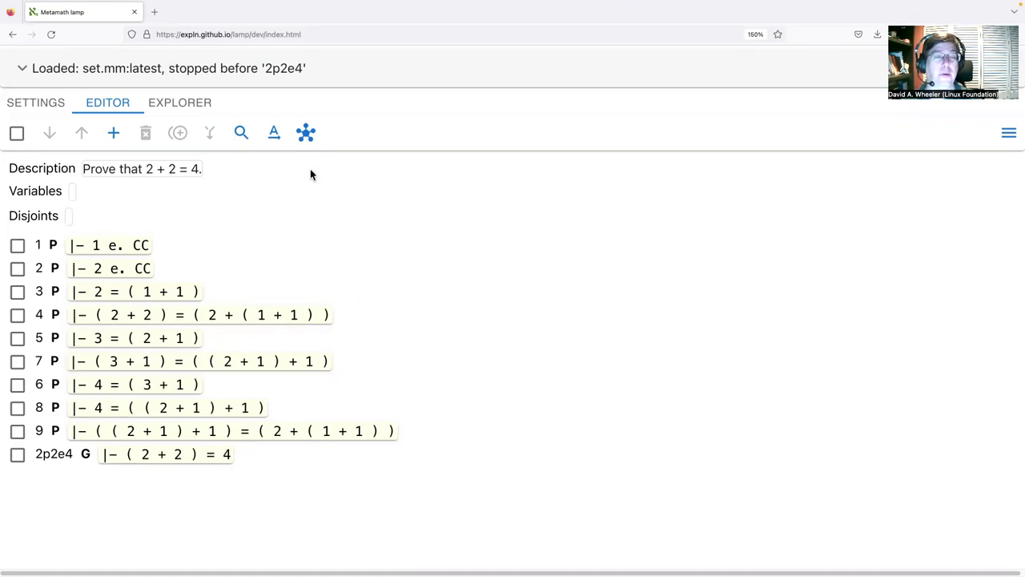
{"action": "left_click", "coordinate": [307, 137]}
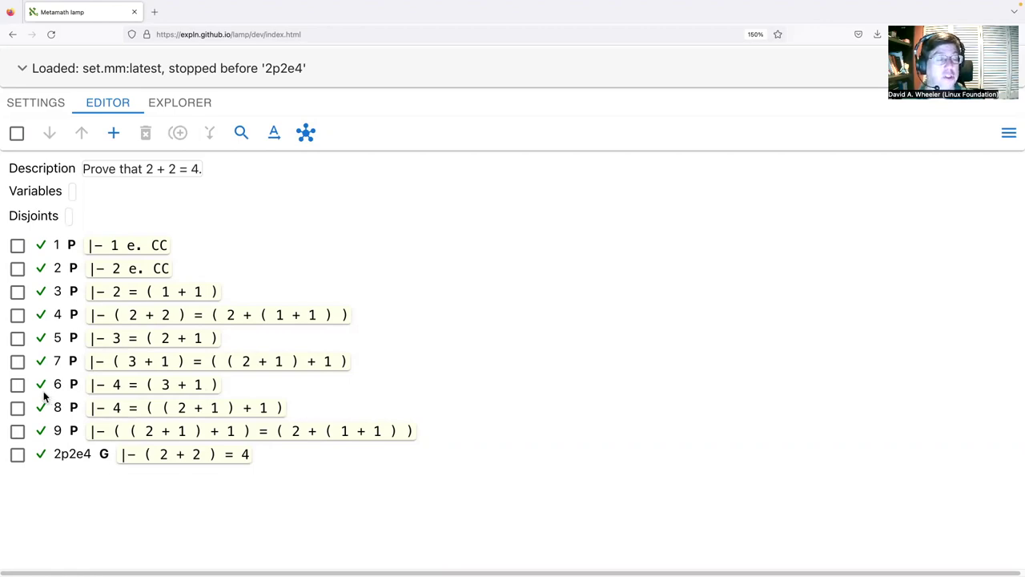
Step: Examine the addassi justification of step 9 together with its visualization, and collapse it again
{"action": "mouse_move", "coordinate": [42, 390]}
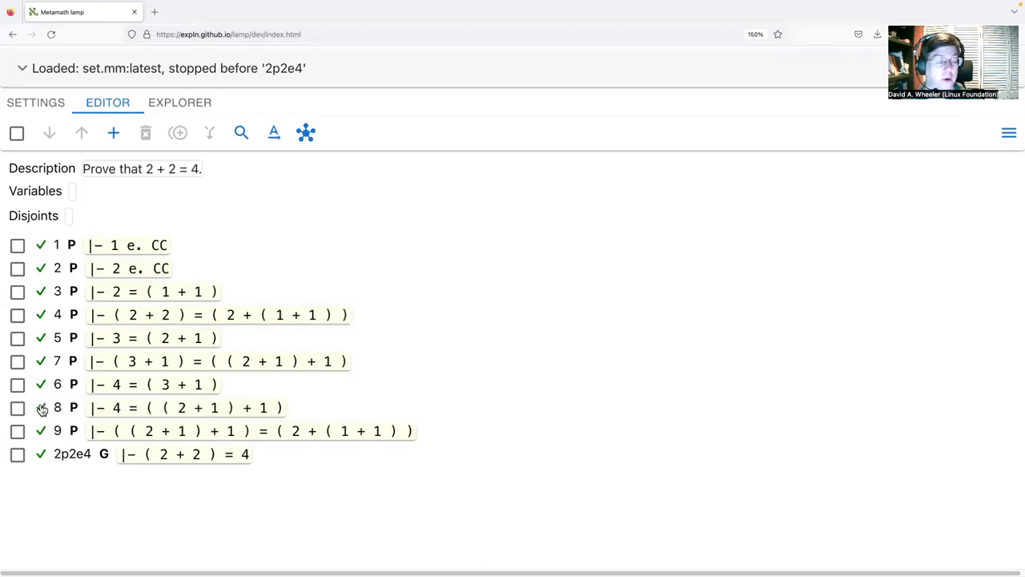
{"action": "mouse_move", "coordinate": [41, 409]}
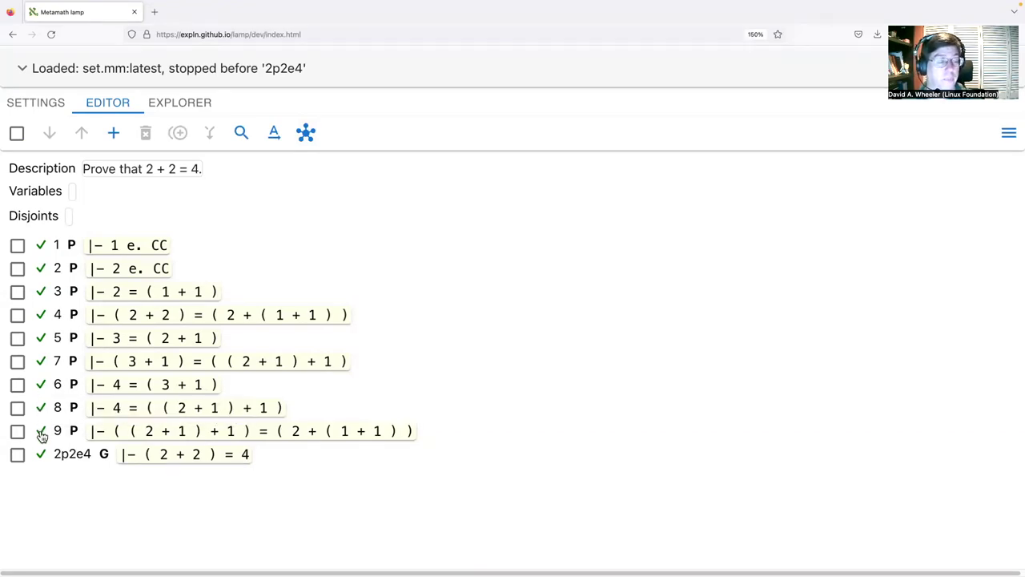
{"action": "left_click", "coordinate": [42, 434]}
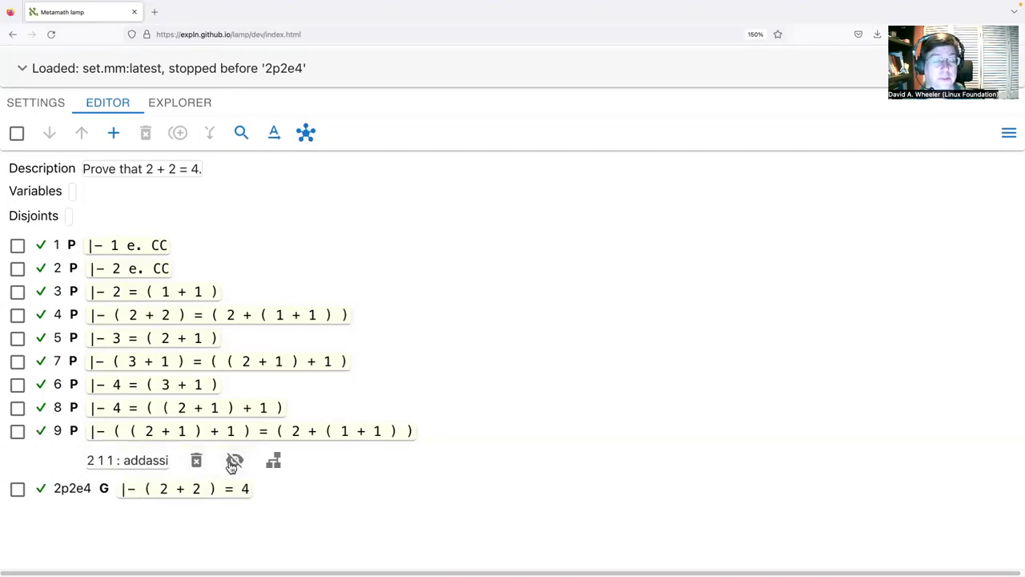
{"action": "left_click", "coordinate": [274, 462]}
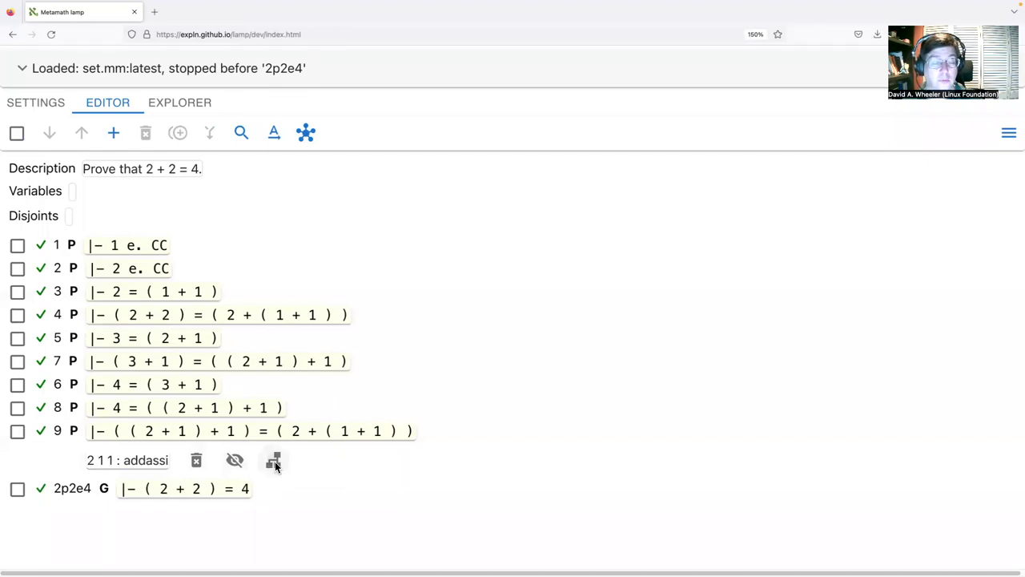
{"action": "scroll", "coordinate": [401, 474], "scroll_direction": "down", "scroll_amount": 2}
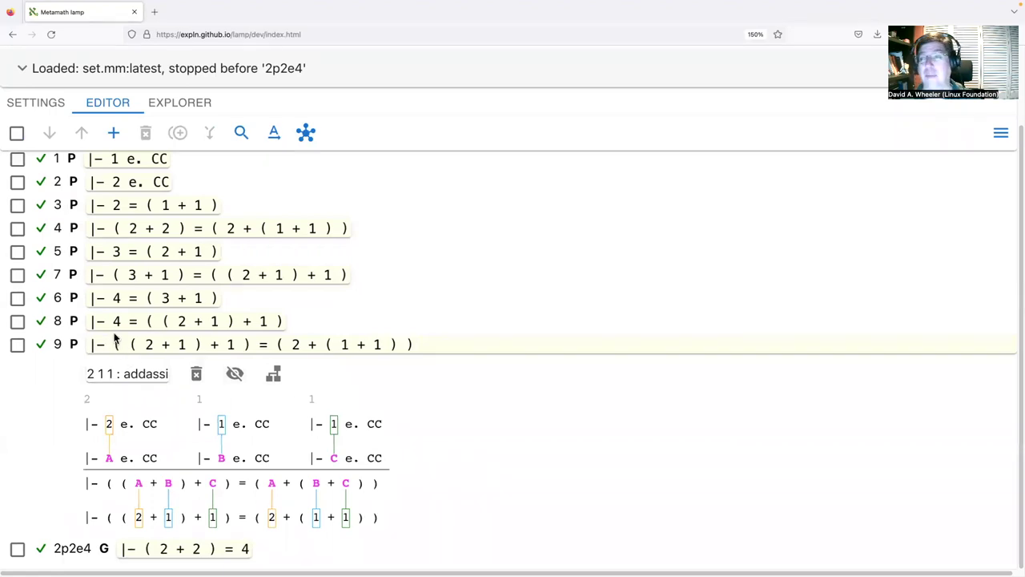
{"action": "left_click", "coordinate": [40, 348]}
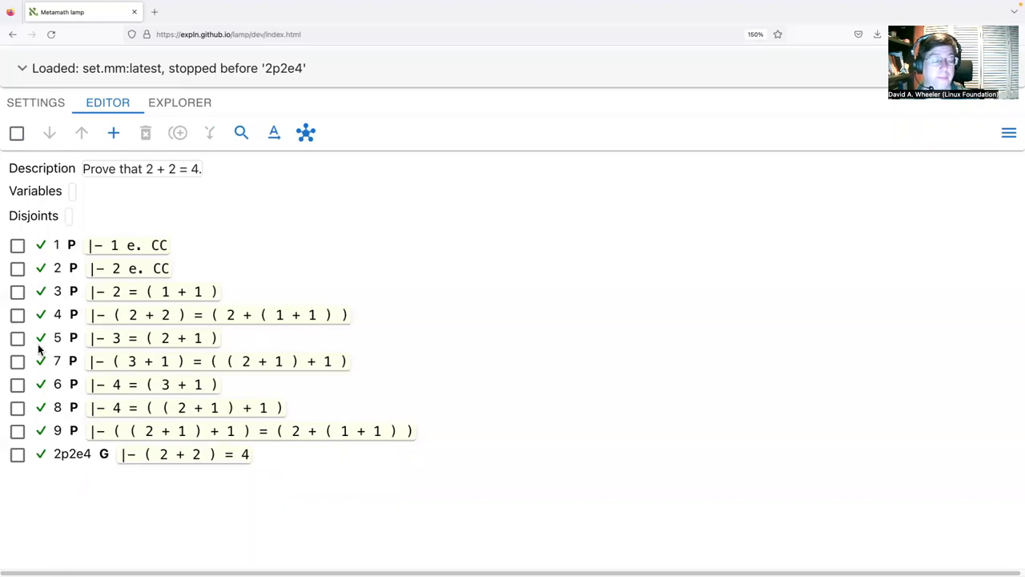
Step: Hide the Settings, Editor and Explorer tabs, and show them again
{"action": "left_click", "coordinate": [1009, 132]}
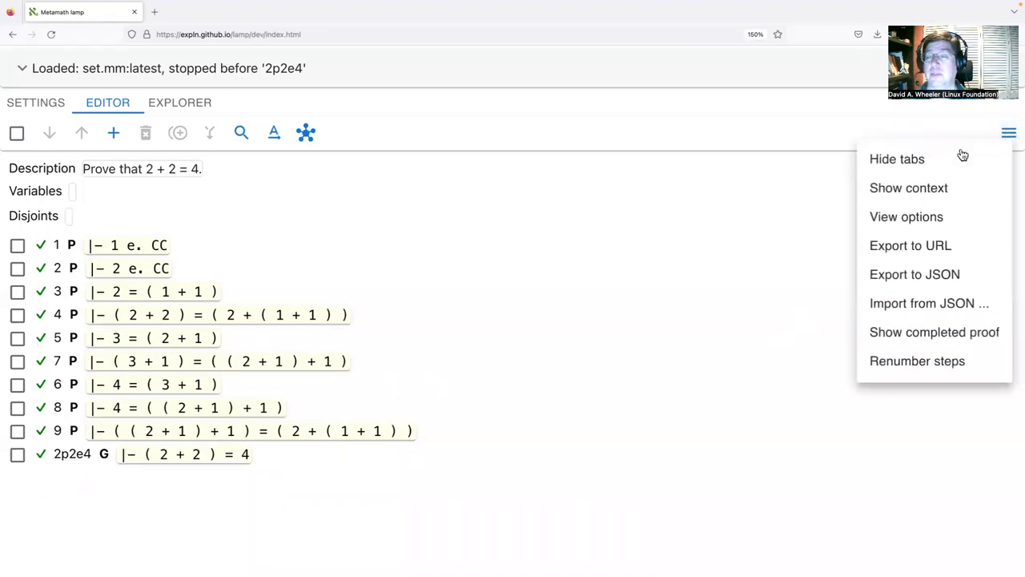
{"action": "left_click", "coordinate": [878, 171]}
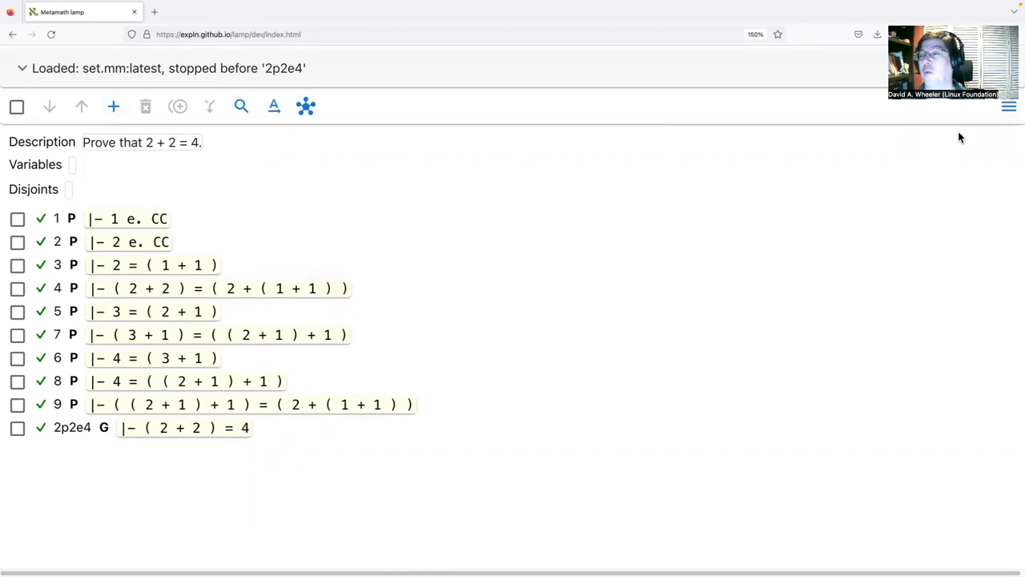
{"action": "left_click", "coordinate": [1010, 117]}
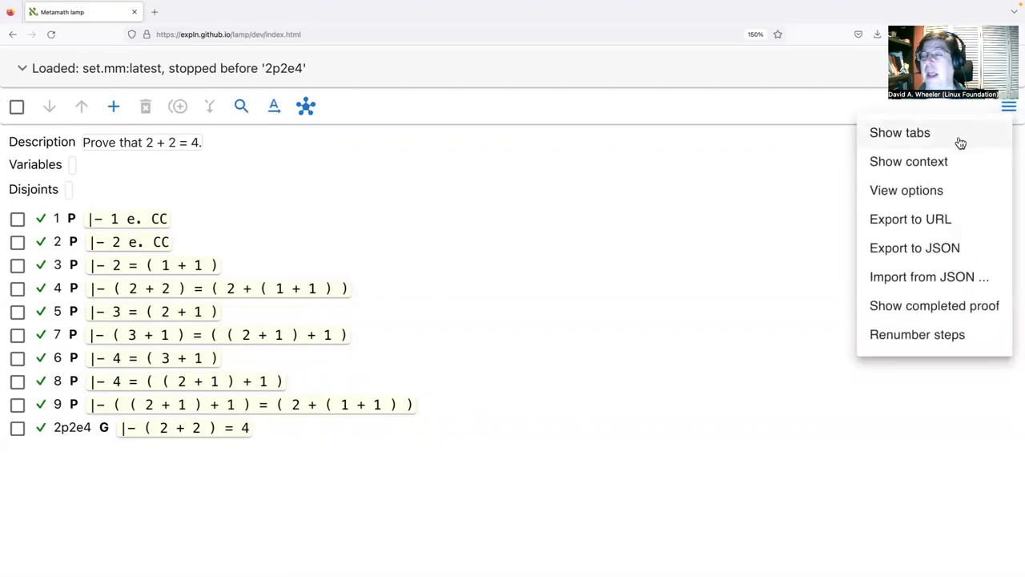
{"action": "left_click", "coordinate": [960, 136]}
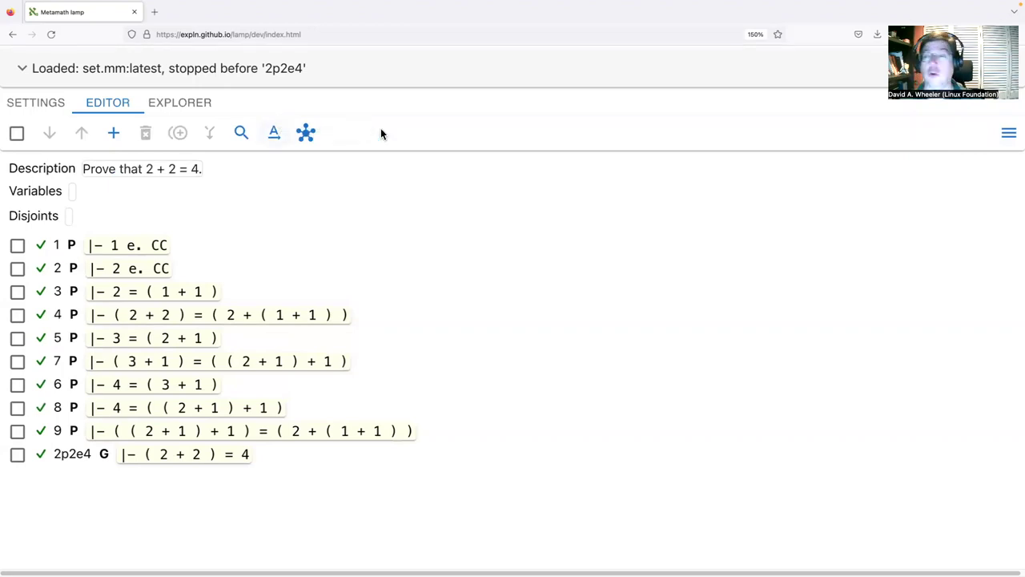
Step: Enable the Hide context header setting and apply the change
{"action": "left_click", "coordinate": [40, 106]}
{"action": "scroll", "coordinate": [469, 475], "scroll_direction": "down", "scroll_amount": 3}
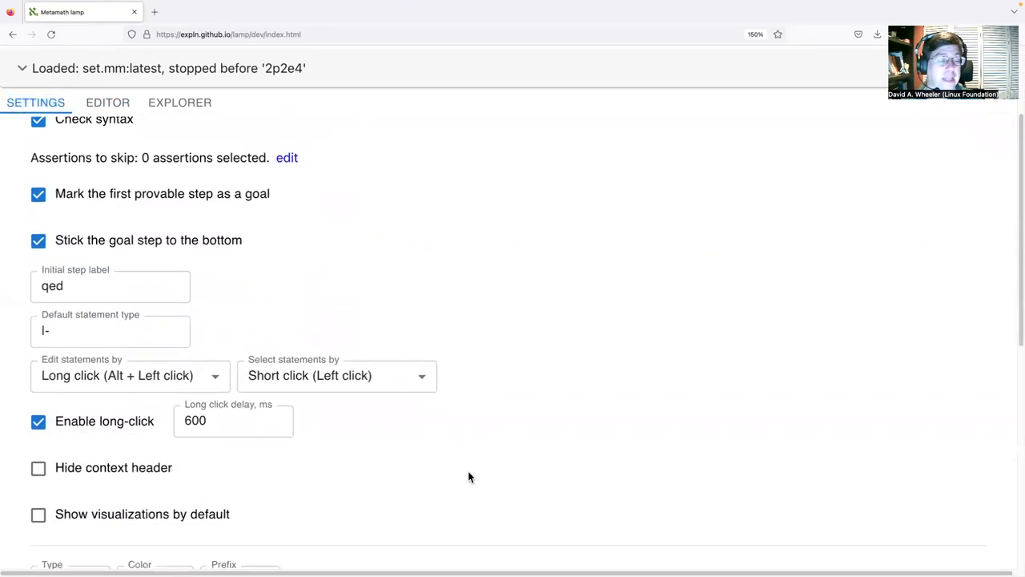
{"action": "scroll", "coordinate": [469, 476], "scroll_direction": "down", "scroll_amount": 3}
{"action": "left_click", "coordinate": [165, 349]}
{"action": "scroll", "coordinate": [252, 353], "scroll_direction": "up", "scroll_amount": 6}
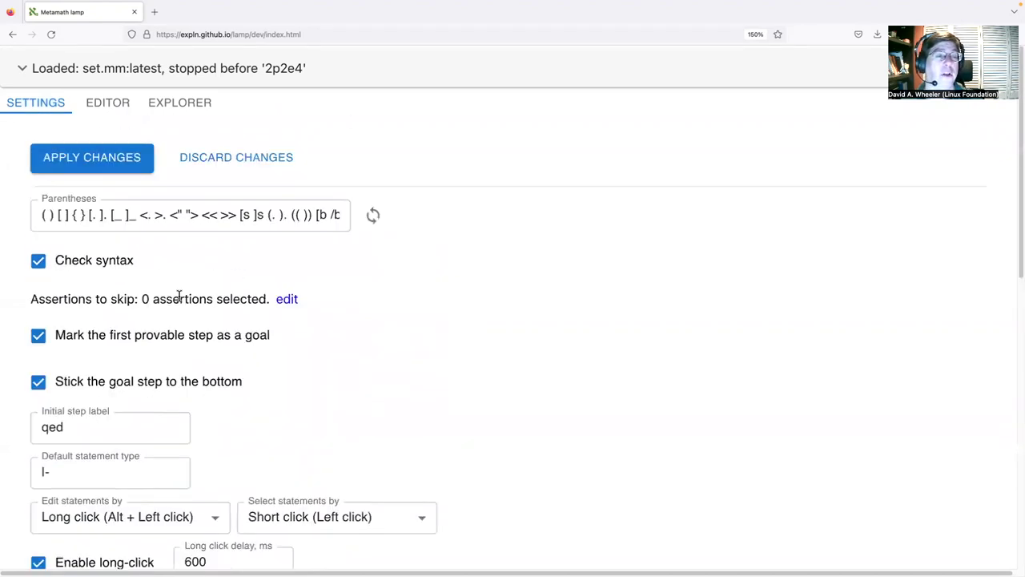
{"action": "left_click", "coordinate": [101, 168]}
{"action": "left_click", "coordinate": [95, 122]}
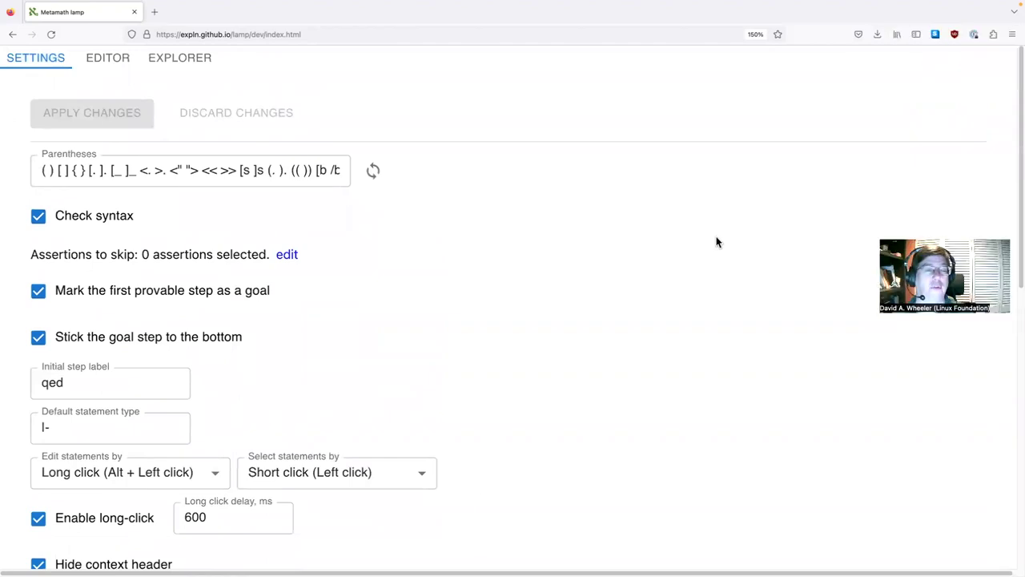
Step: Show the hidden context header temporarily from the proof editor, and collapse it again
{"action": "left_click", "coordinate": [109, 57]}
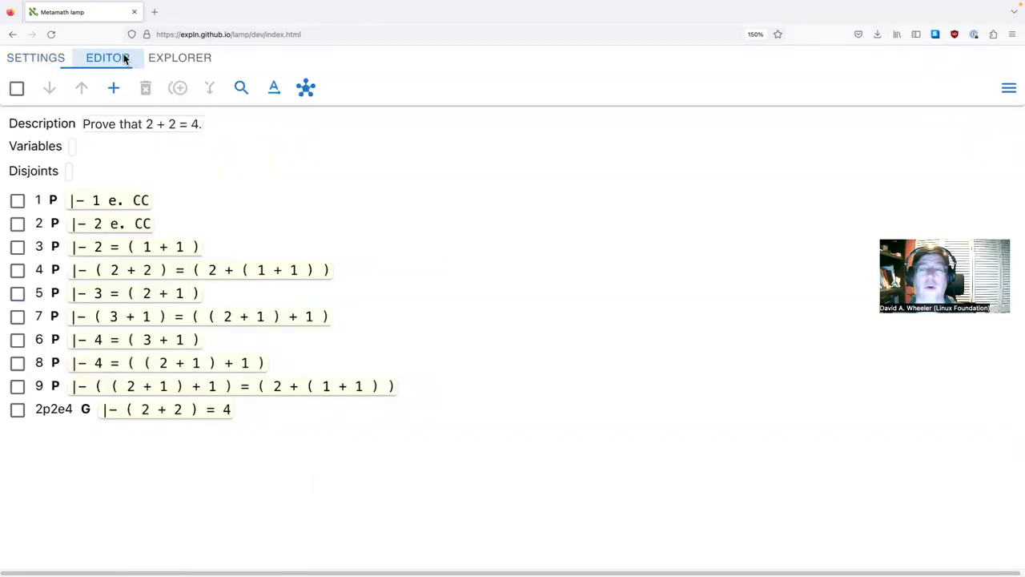
{"action": "left_click", "coordinate": [1008, 90]}
{"action": "left_click", "coordinate": [909, 143]}
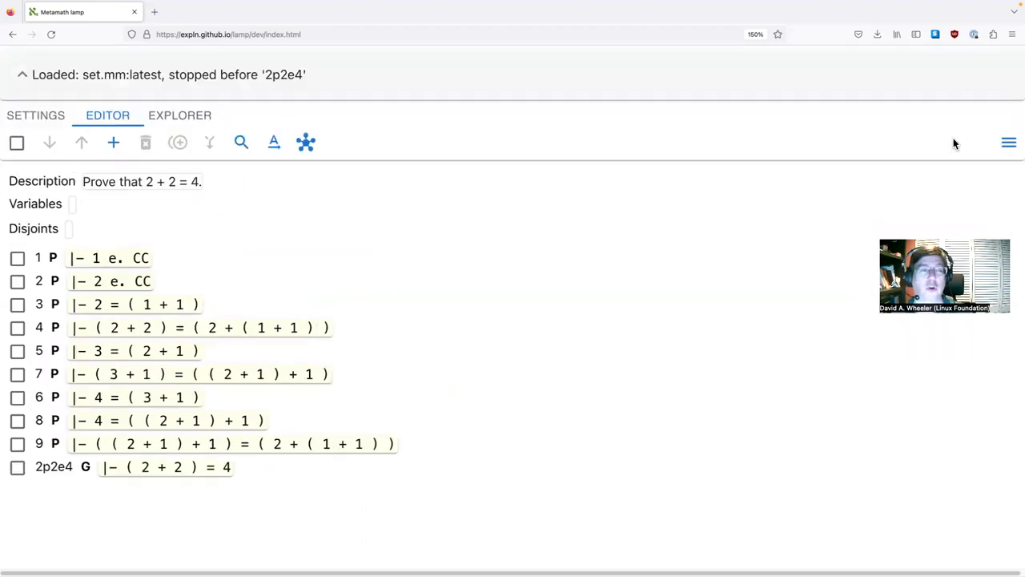
{"action": "left_click", "coordinate": [22, 76]}
Step: Disable and apply the Hide context header setting, and return to the proof editor
{"action": "left_click", "coordinate": [32, 60]}
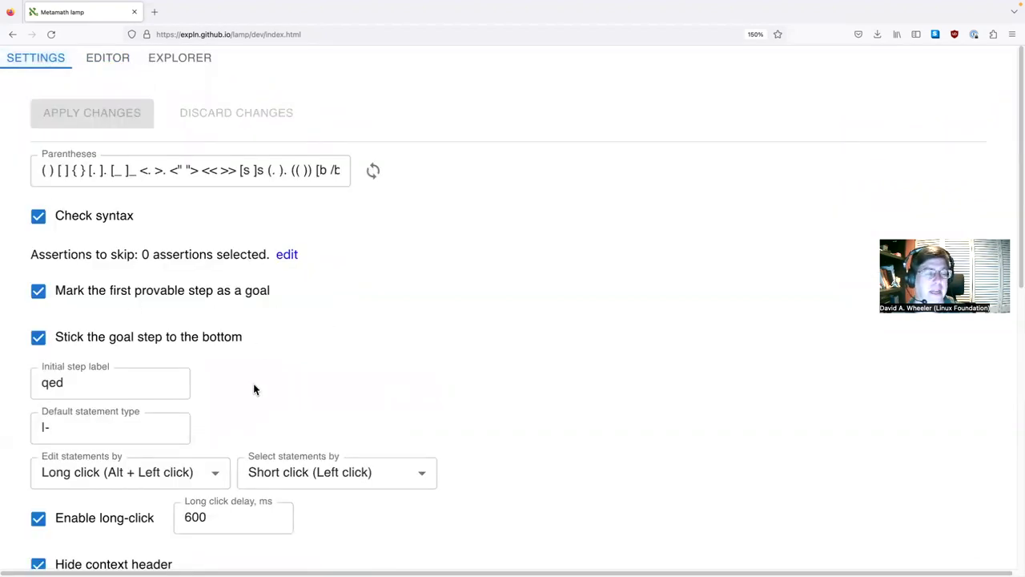
{"action": "scroll", "coordinate": [253, 383], "scroll_direction": "down", "scroll_amount": 1}
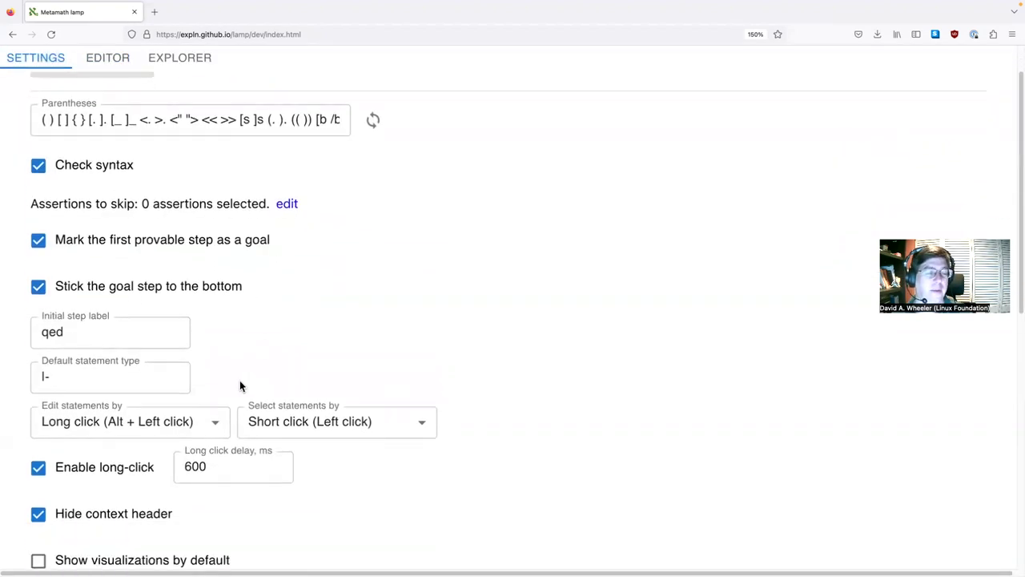
{"action": "left_click", "coordinate": [139, 514]}
{"action": "scroll", "coordinate": [129, 337], "scroll_direction": "up", "scroll_amount": 1}
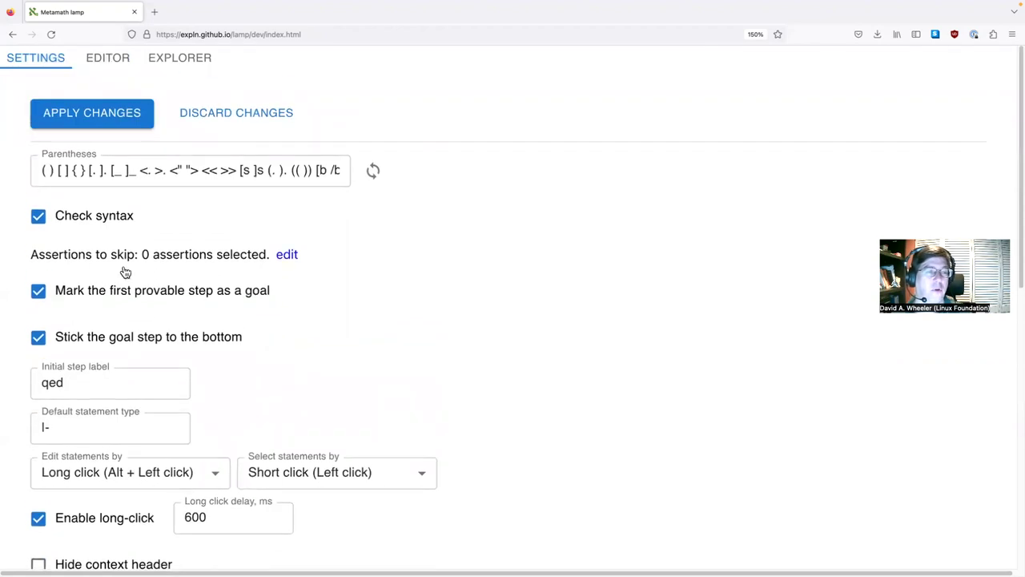
{"action": "left_click", "coordinate": [107, 120]}
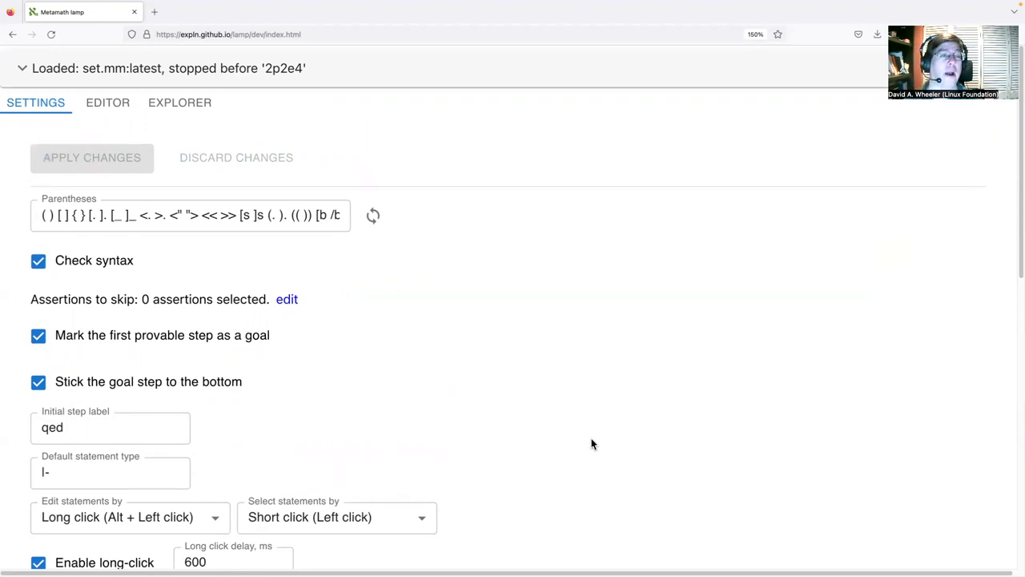
{"action": "left_click", "coordinate": [128, 112]}
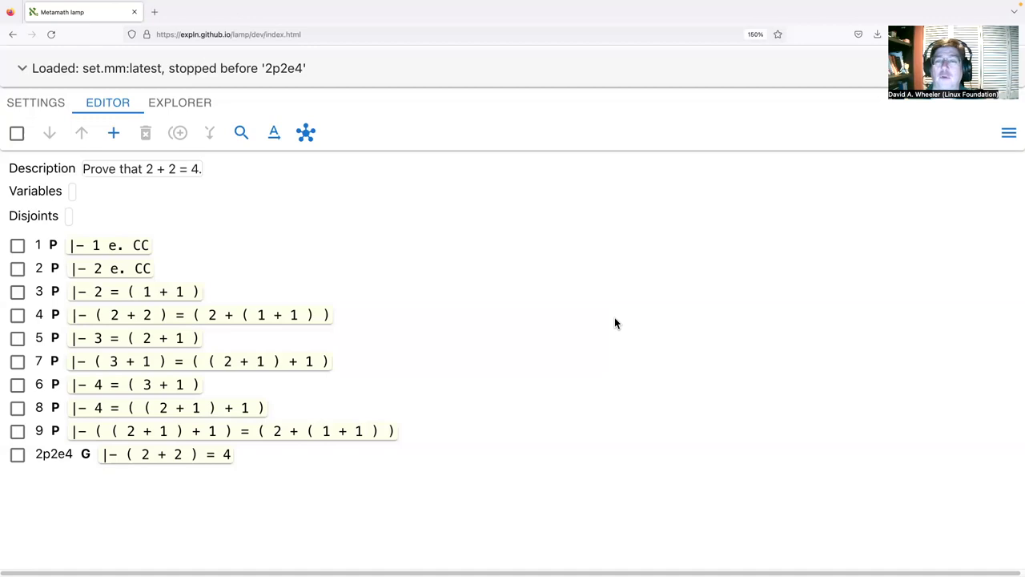
{"action": "mouse_move", "coordinate": [505, 7]}
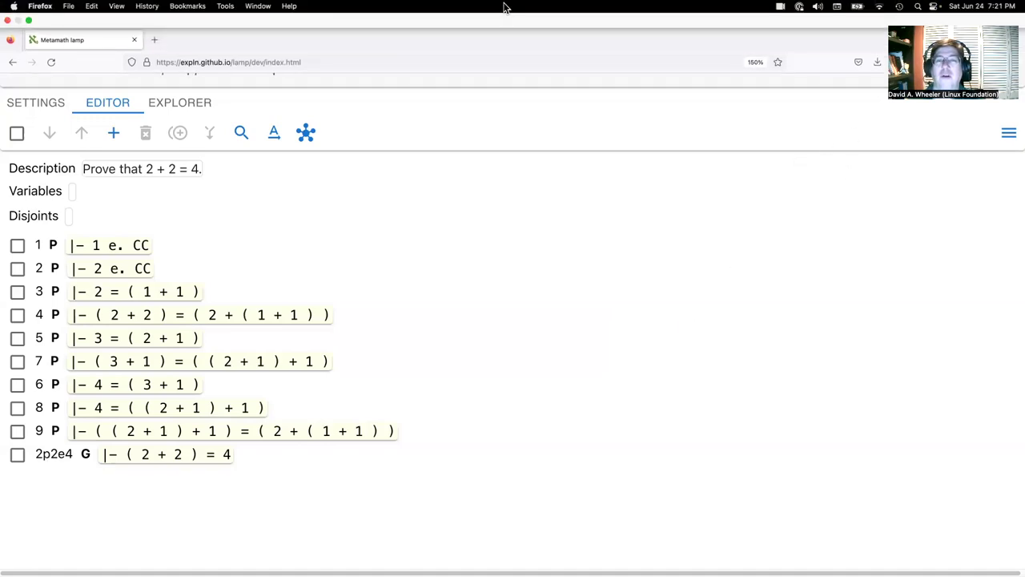